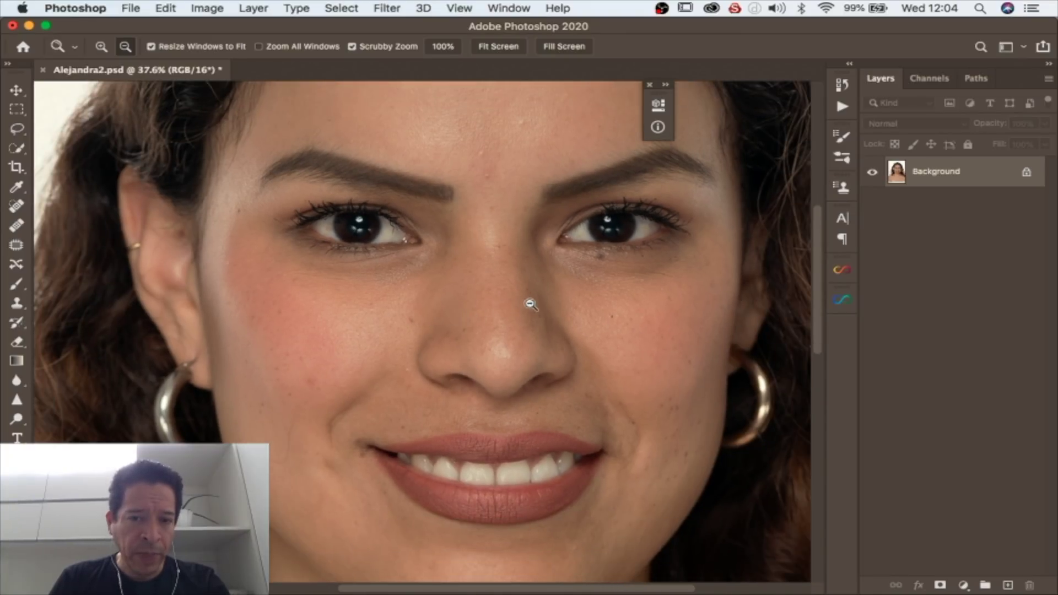
# - Duplicate the Background layer to retouch the portrait on a copy
pyautogui.scroll(2, 578, 309)
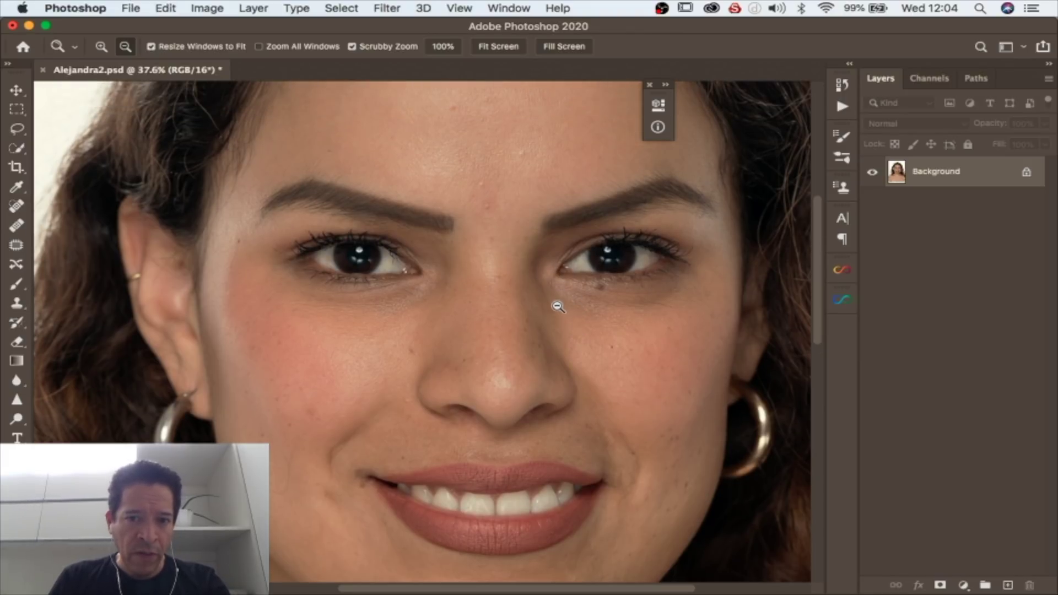
pyautogui.scroll(1, 565, 306)
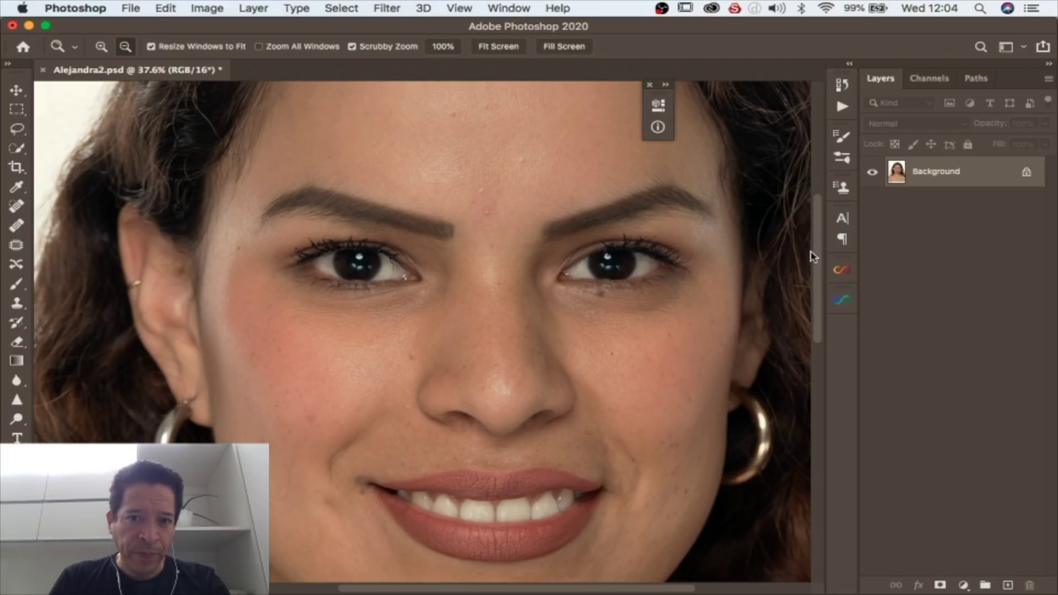
pyautogui.scroll(5, 777, 247)
pyautogui.moveTo(989, 180); pyautogui.dragTo(1008, 582)
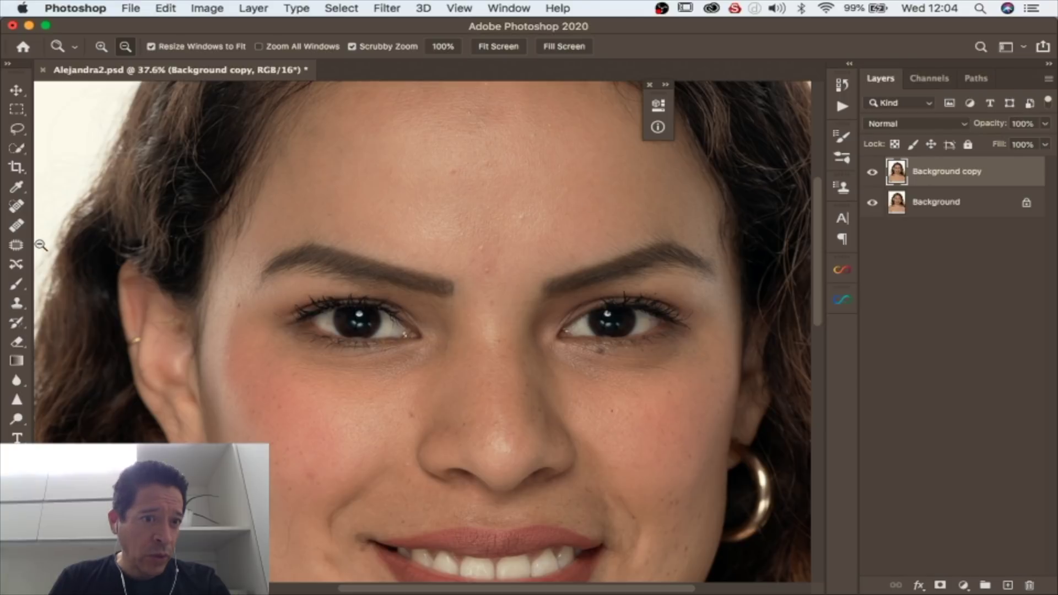
# - Use the Healing Brush with nearby sampled skin to remove the blemishes between the eyebrows and the light spot higher on the forehead
pyautogui.click(16, 224)
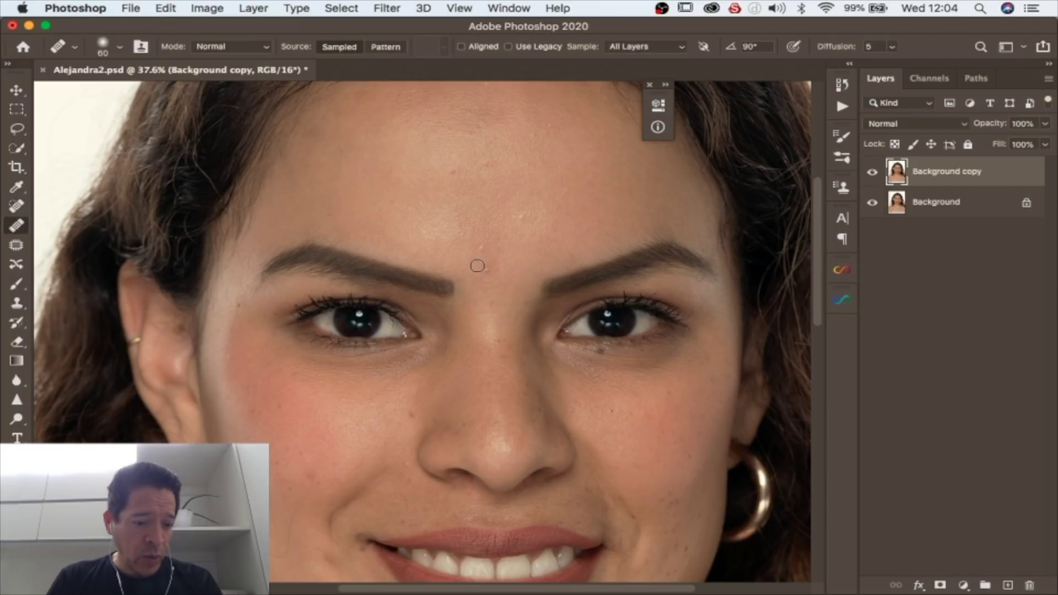
pyautogui.press('z')
pyautogui.moveTo(480, 258); pyautogui.dragTo(558, 259)
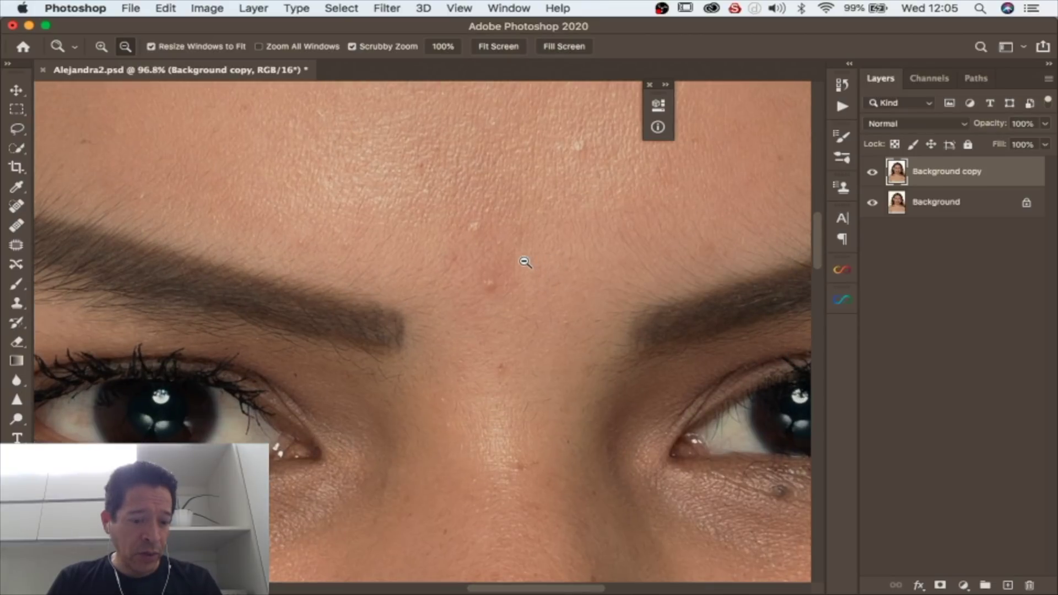
pyautogui.press('j')
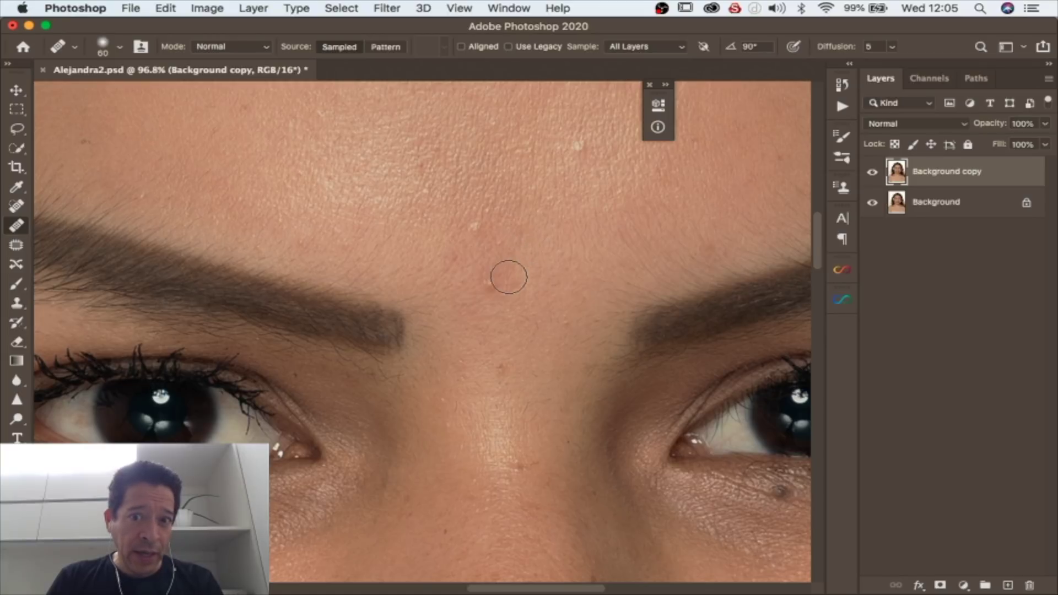
pyautogui.press('alt')
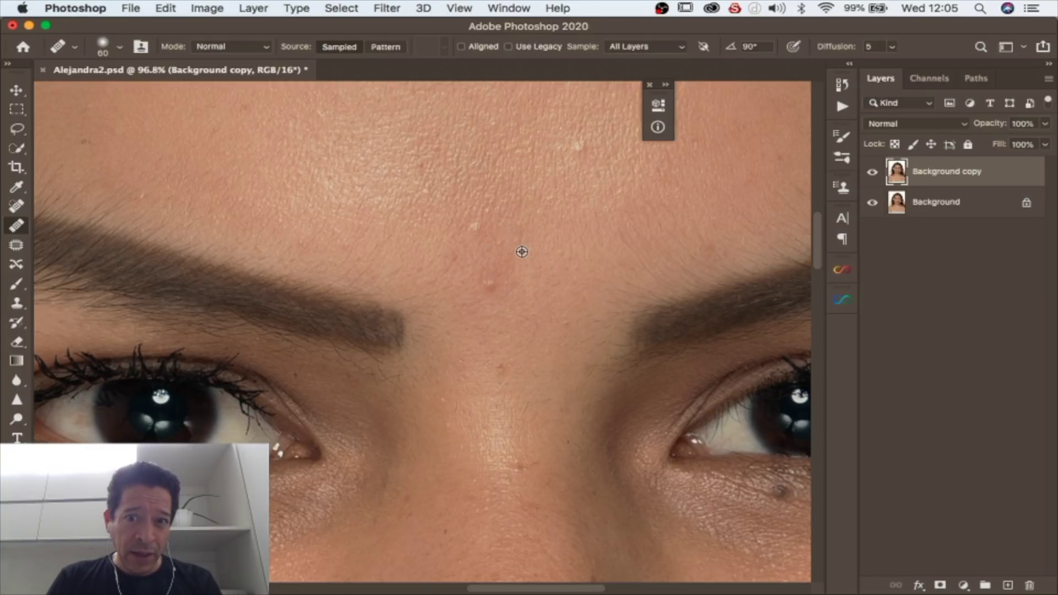
pyautogui.keyDown('alt'); pyautogui.click(522, 251); pyautogui.keyUp('alt')
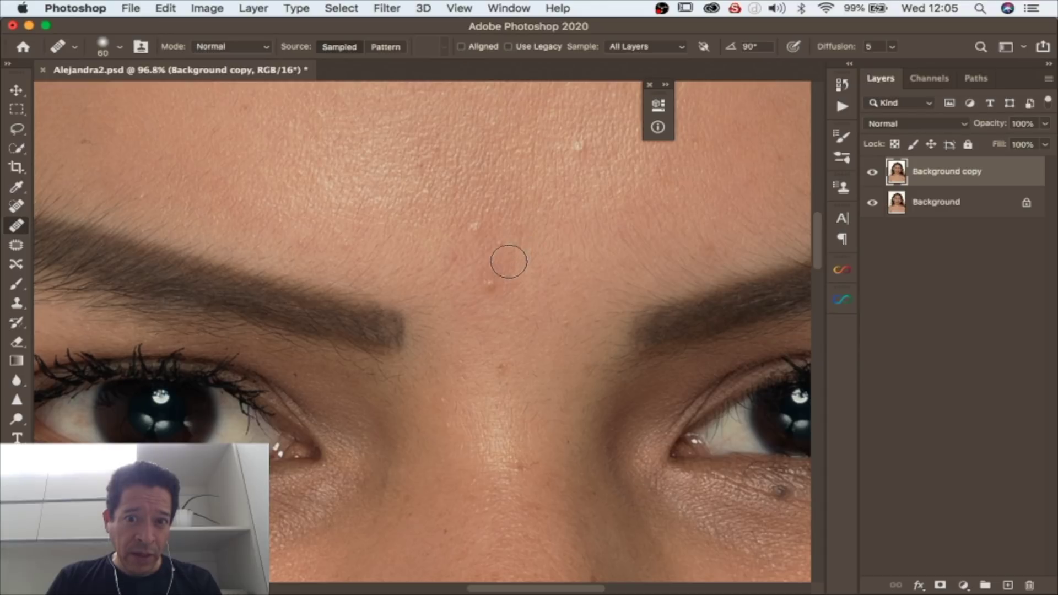
pyautogui.click(493, 281)
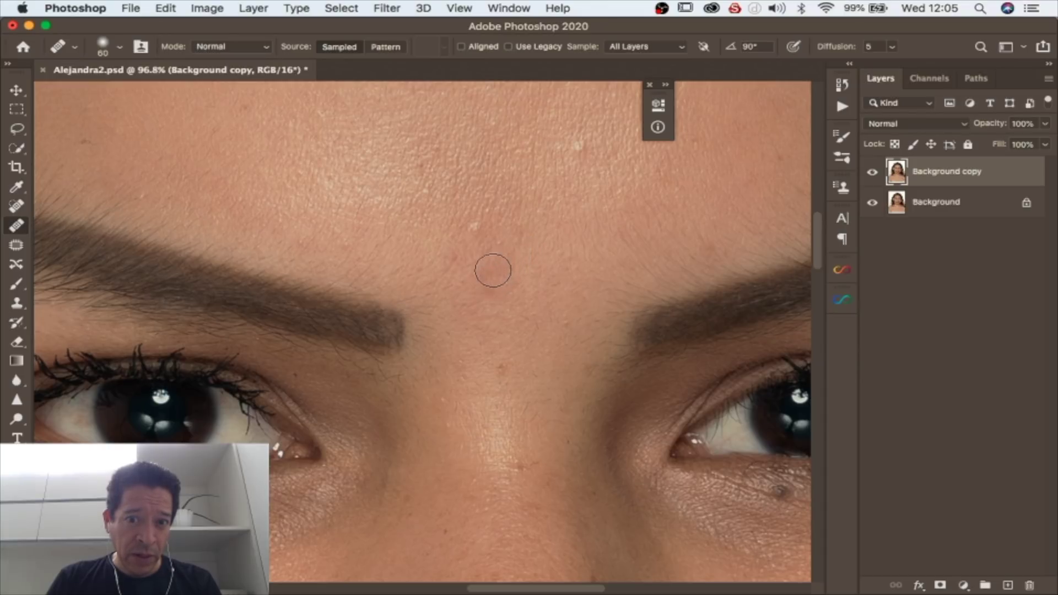
pyautogui.click(479, 229)
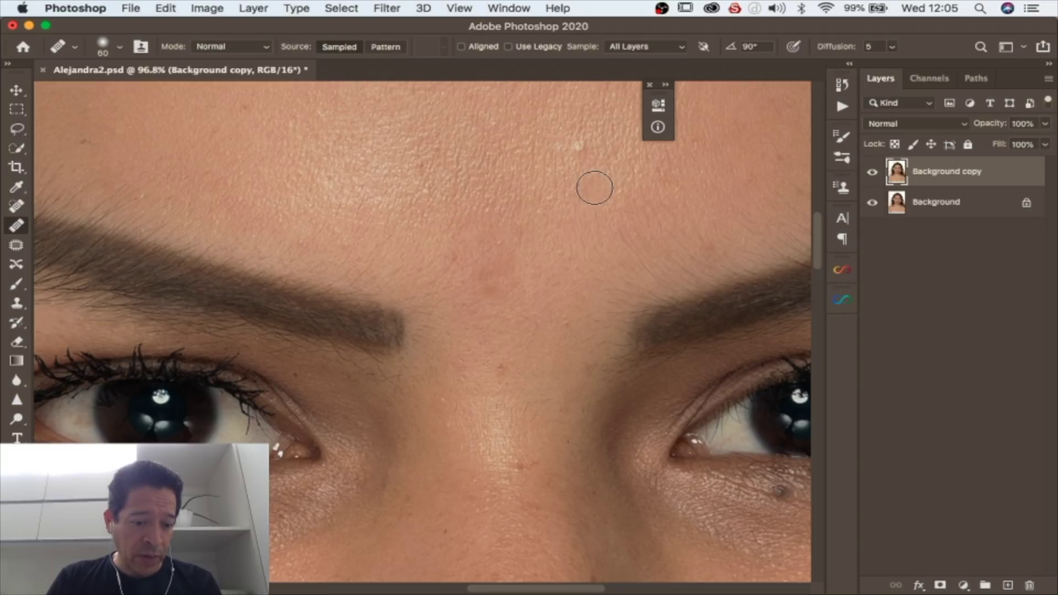
pyautogui.keyDown('alt'); pyautogui.click(591, 170); pyautogui.keyUp('alt')
pyautogui.click(578, 148)
# - Heal the light bump beside the nostril and the blemishes on the cheek next to the nose with clean sampled skin
pyautogui.press('z')
pyautogui.moveTo(529, 298); pyautogui.dragTo(503, 301)
pyautogui.scroll(-5, 447, 350)
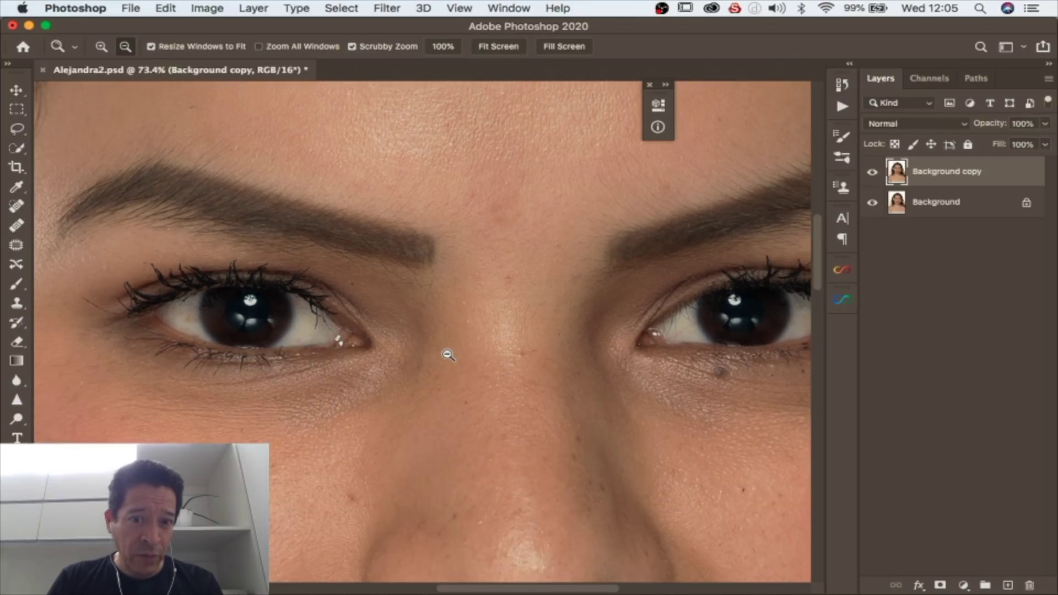
pyautogui.scroll(-2, 295, 408)
pyautogui.moveTo(301, 402); pyautogui.dragTo(355, 420)
pyautogui.scroll(-2, 364, 414)
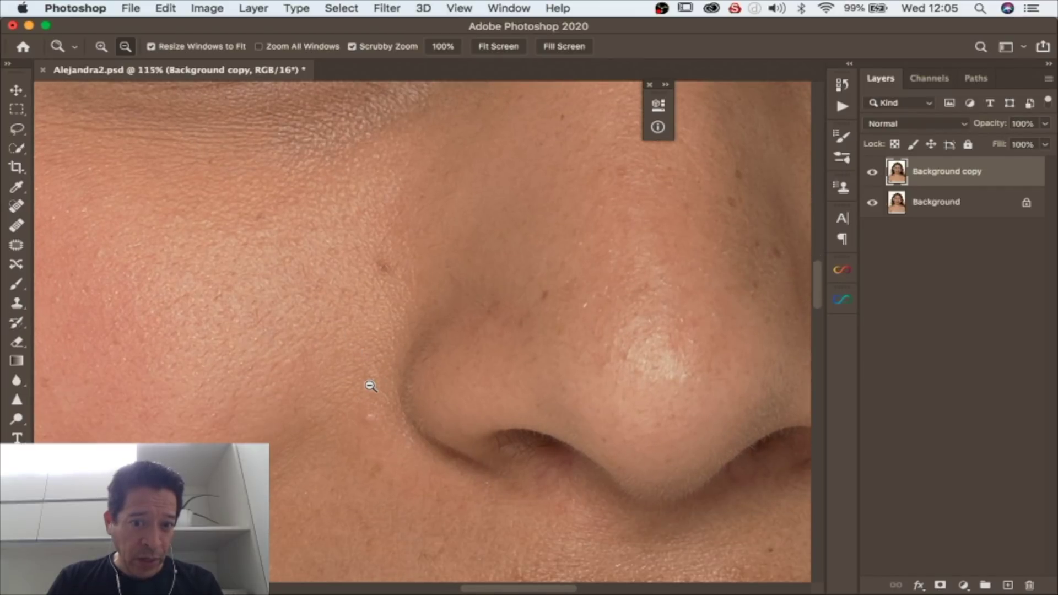
pyautogui.press('j')
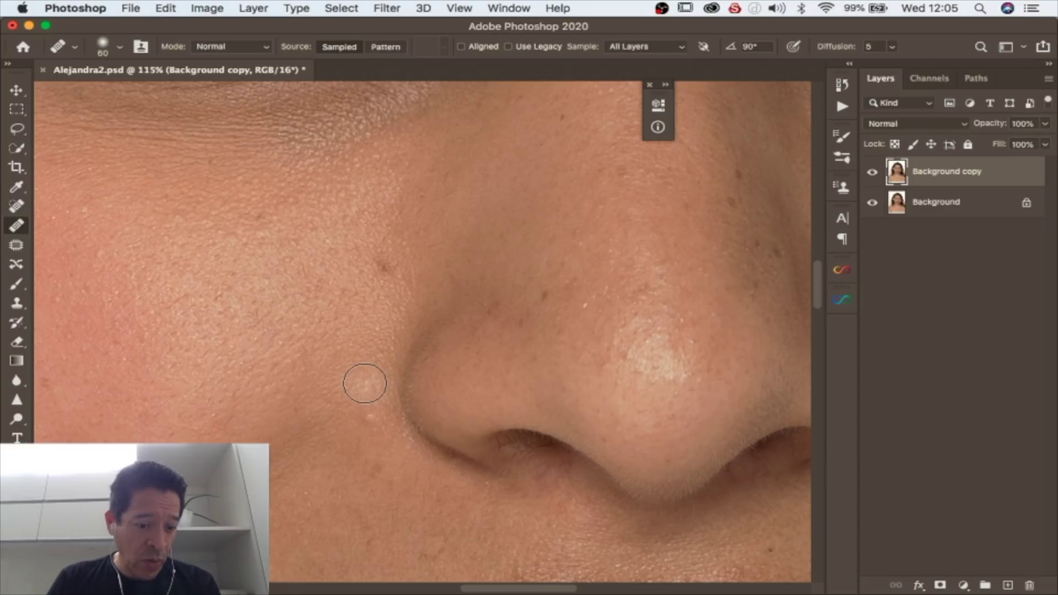
pyautogui.keyDown('alt'); pyautogui.click(365, 383); pyautogui.keyUp('alt')
pyautogui.click(367, 417)
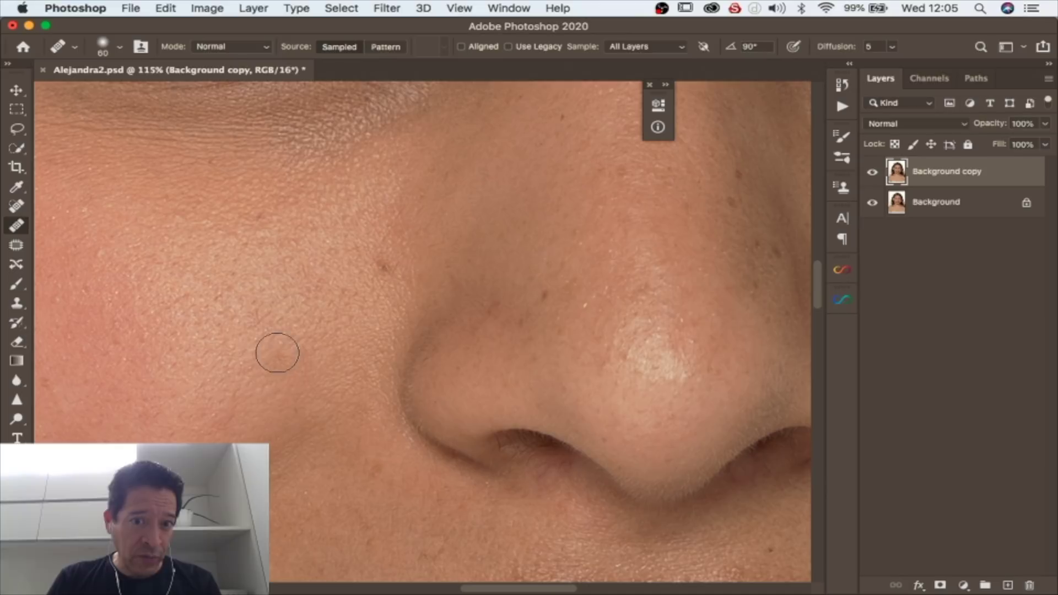
pyautogui.moveTo(270, 337); pyautogui.dragTo(419, 345)
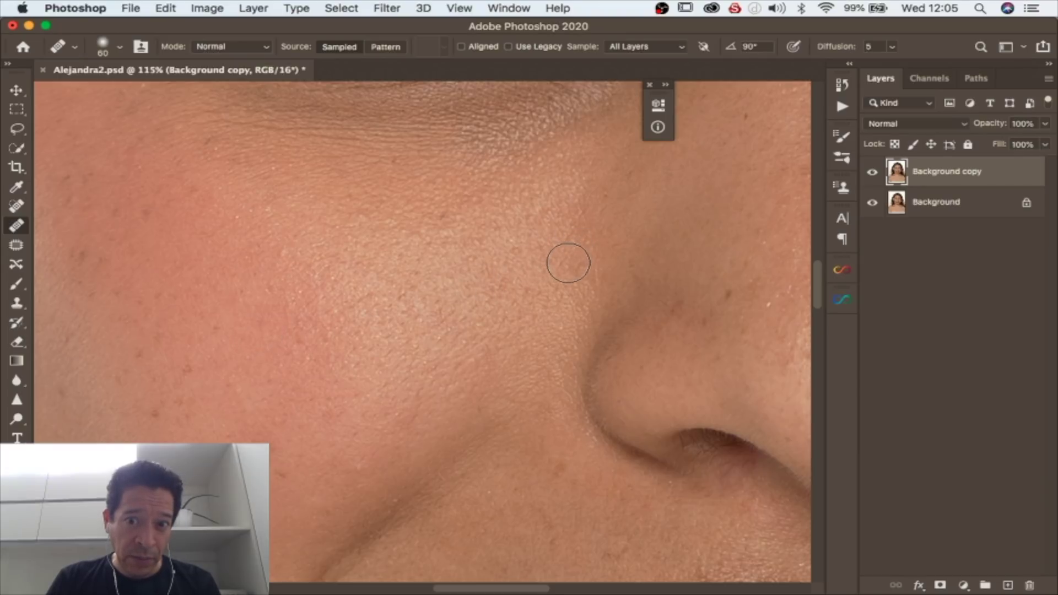
# - Heal the small dark specks beneath the outer half of the eye on the earring side, using adjacent under-eye skin
pyautogui.moveTo(478, 334); pyautogui.dragTo(236, 279)
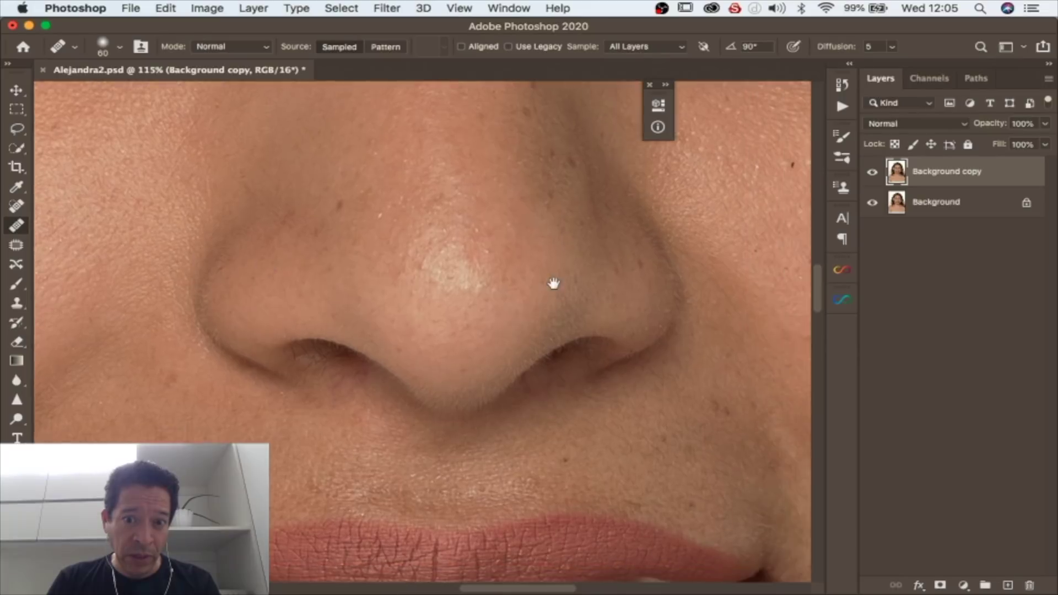
pyautogui.moveTo(652, 276); pyautogui.dragTo(426, 355)
pyautogui.moveTo(711, 209); pyautogui.dragTo(421, 336)
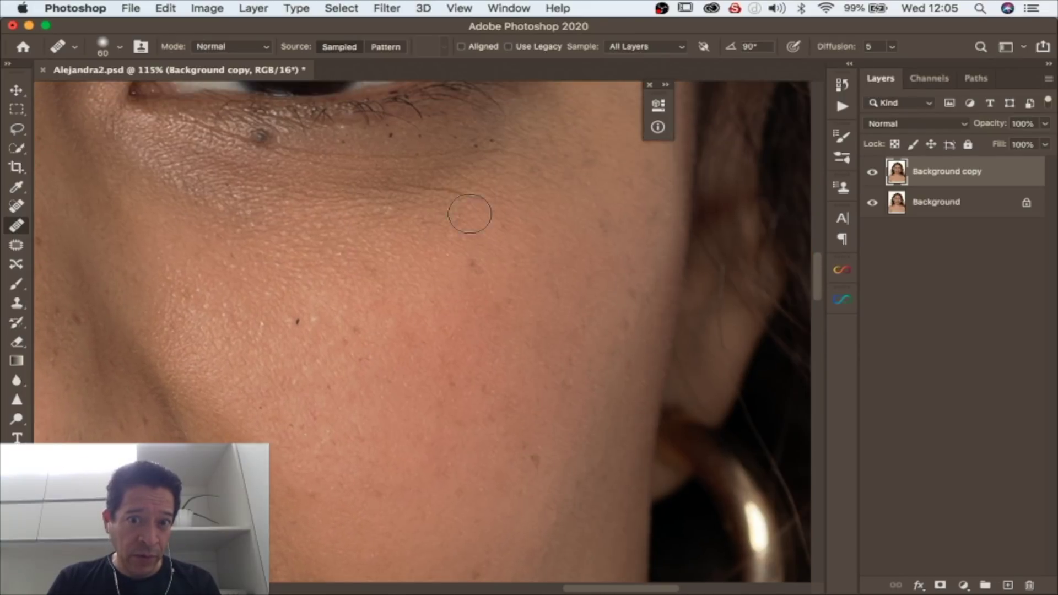
pyautogui.moveTo(402, 232); pyautogui.dragTo(408, 311)
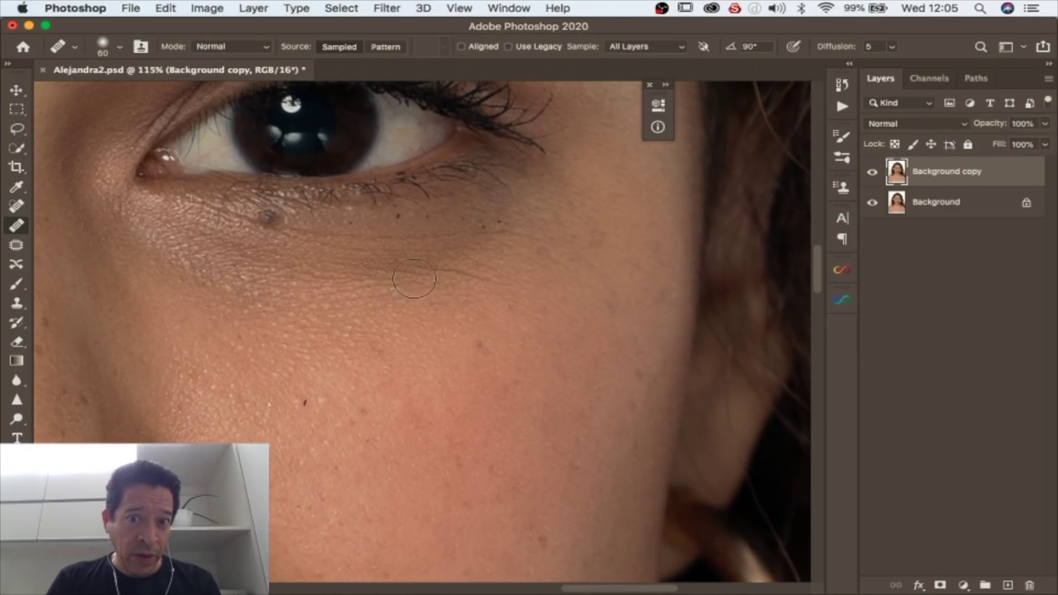
pyautogui.click(398, 224)
pyautogui.click(448, 224)
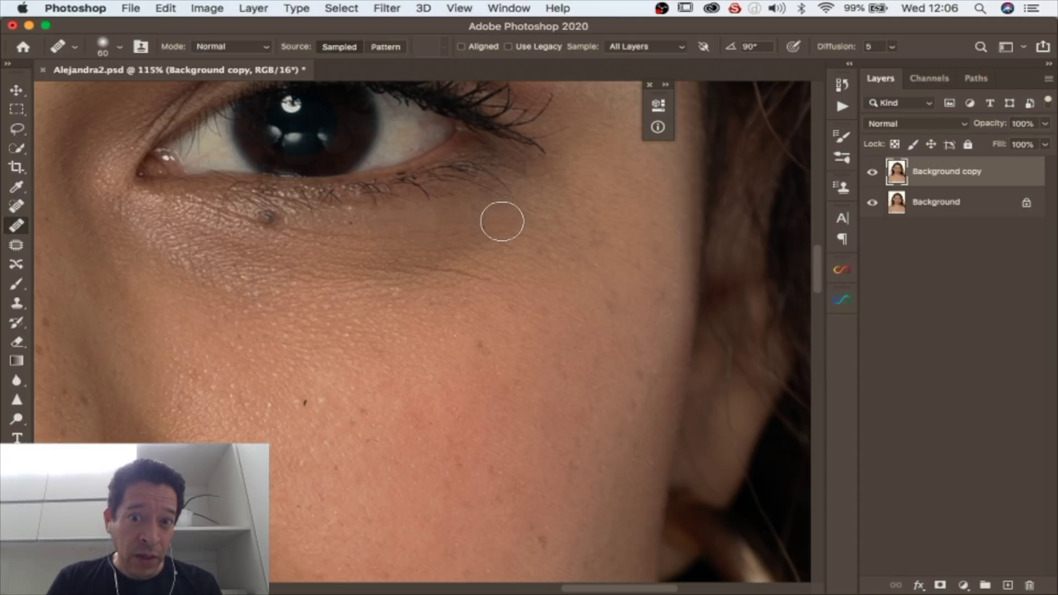
pyautogui.keyDown('alt'); pyautogui.click(456, 215); pyautogui.keyUp('alt')
pyautogui.click(484, 229)
# - Try healing the cheek with skin sampled under the eye and beside the small black speck, and undo the healing
pyautogui.keyDown('alt'); pyautogui.click(337, 232); pyautogui.keyUp('alt')
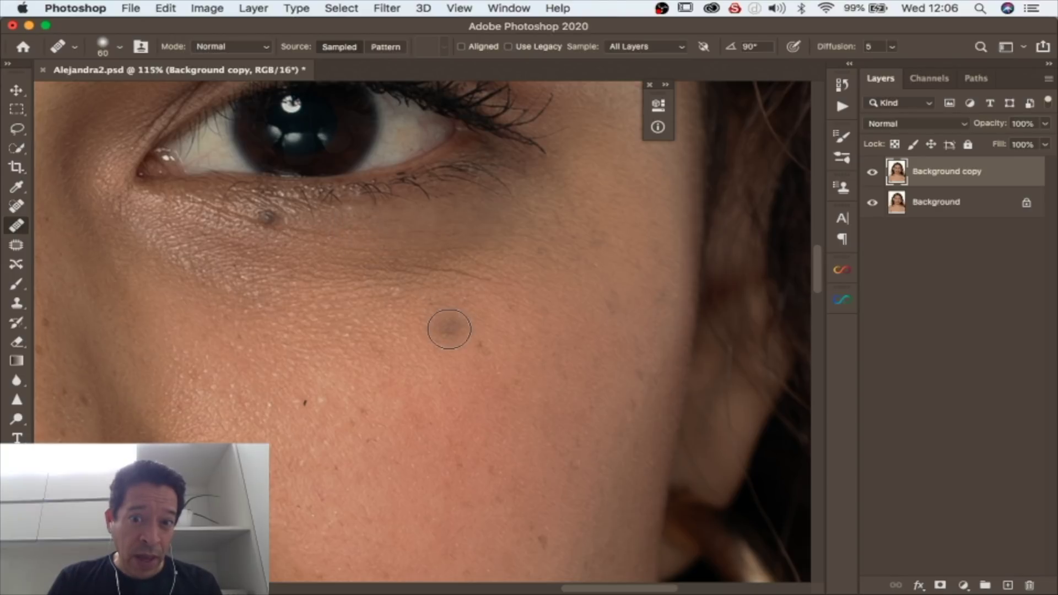
pyautogui.click(449, 329)
pyautogui.scroll(-2, 390, 330)
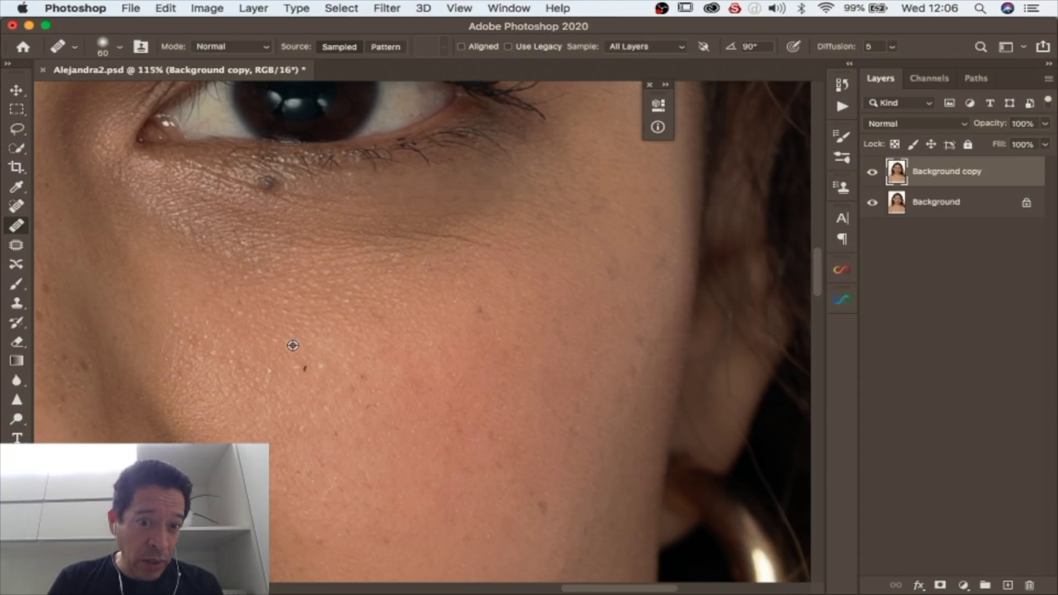
pyautogui.keyDown('alt'); pyautogui.click(290, 376); pyautogui.keyUp('alt')
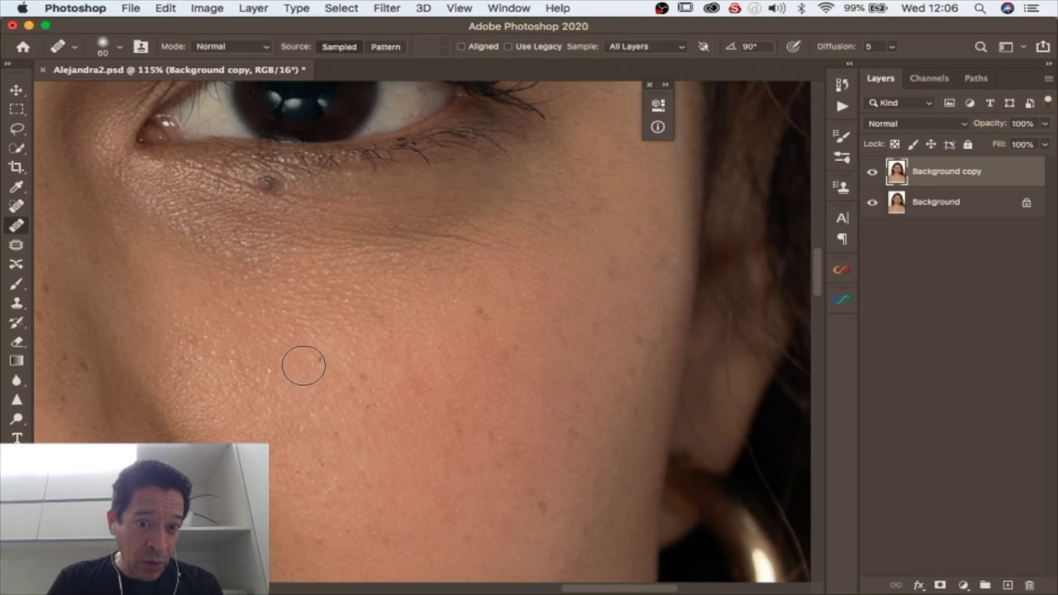
pyautogui.click(317, 361)
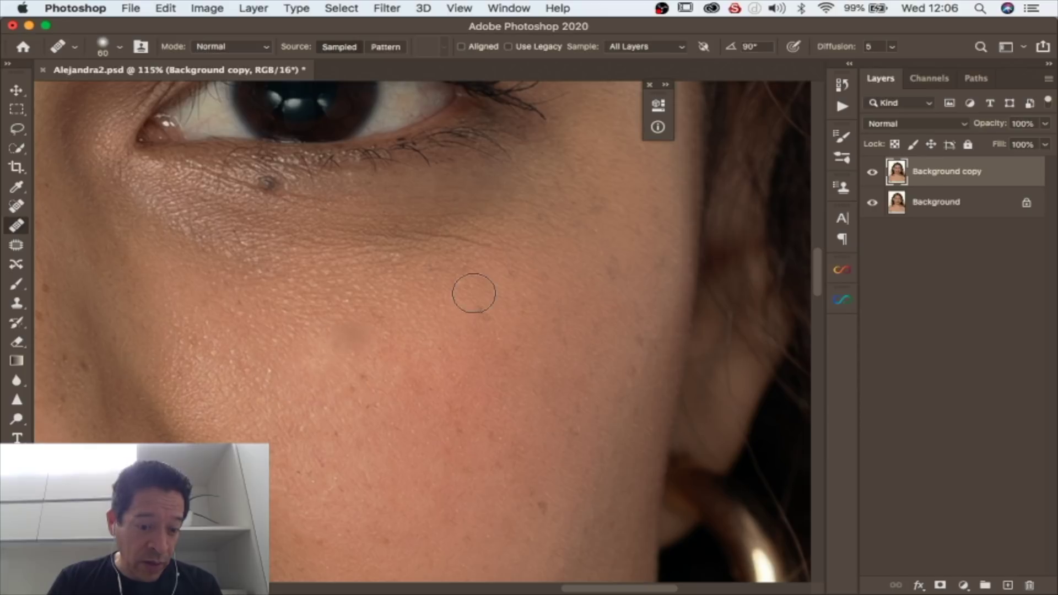
pyautogui.press('super+z')
pyautogui.press('shift+super+z')
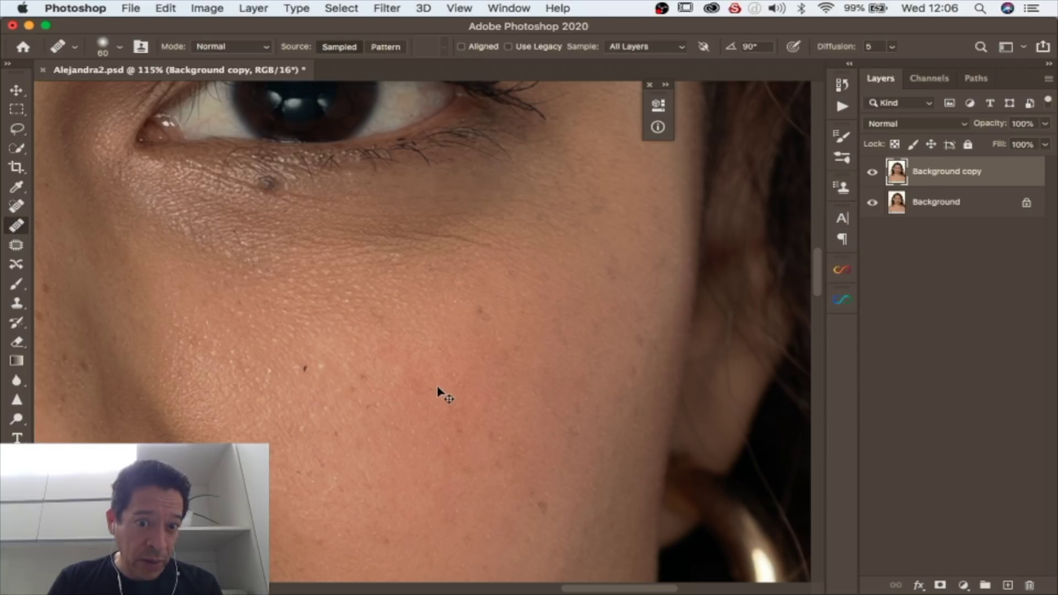
# - Resample skin right beside the black speck to heal it, and heal the brown spots on the same cheek
pyautogui.keyDown('alt'); pyautogui.click(284, 359); pyautogui.keyUp('alt')
pyautogui.click(299, 365)
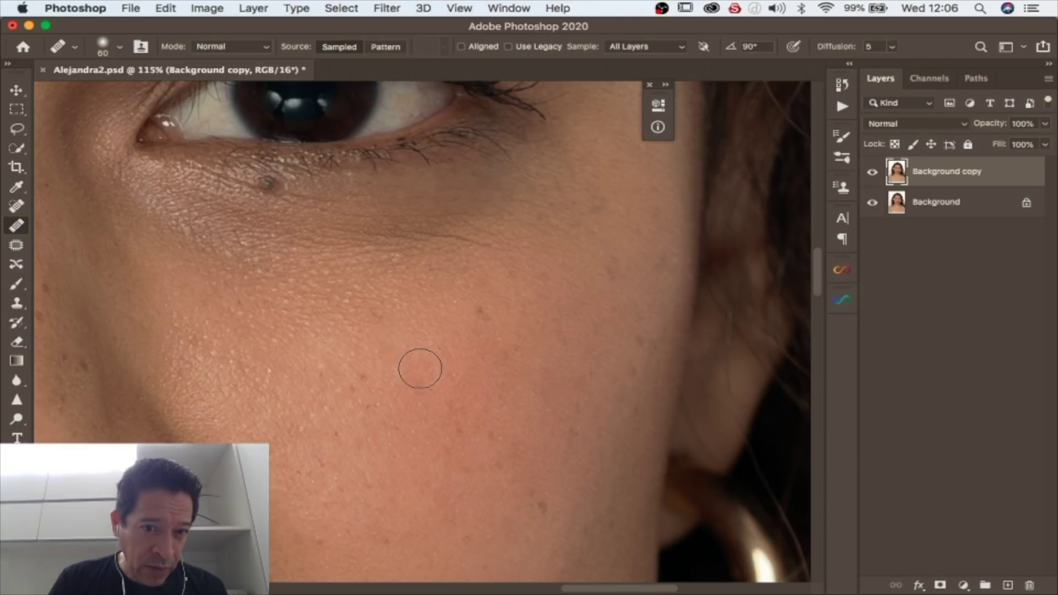
pyautogui.click(478, 312)
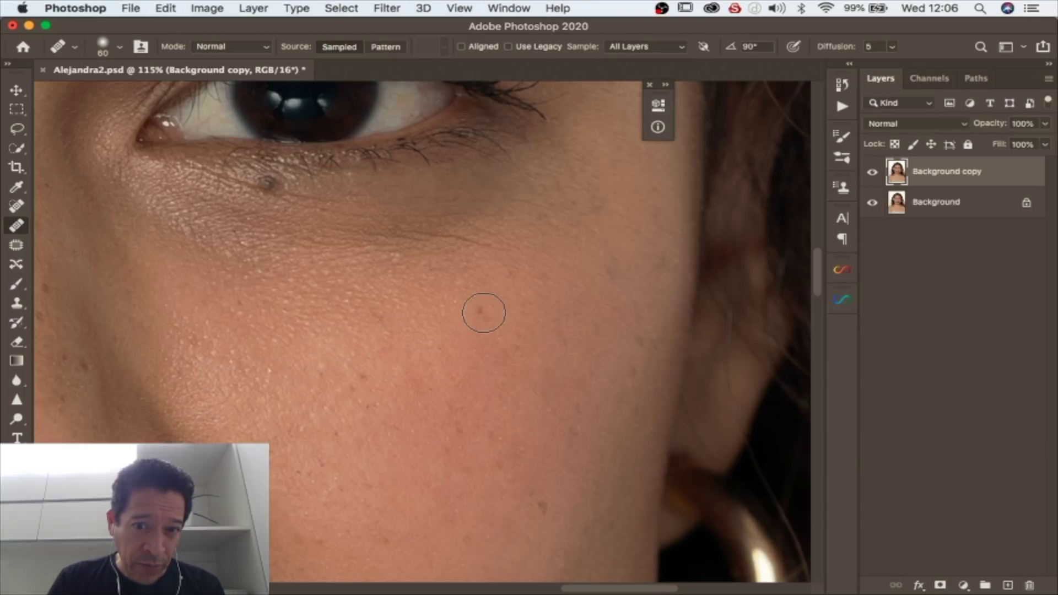
pyautogui.scroll(-5, 419, 328)
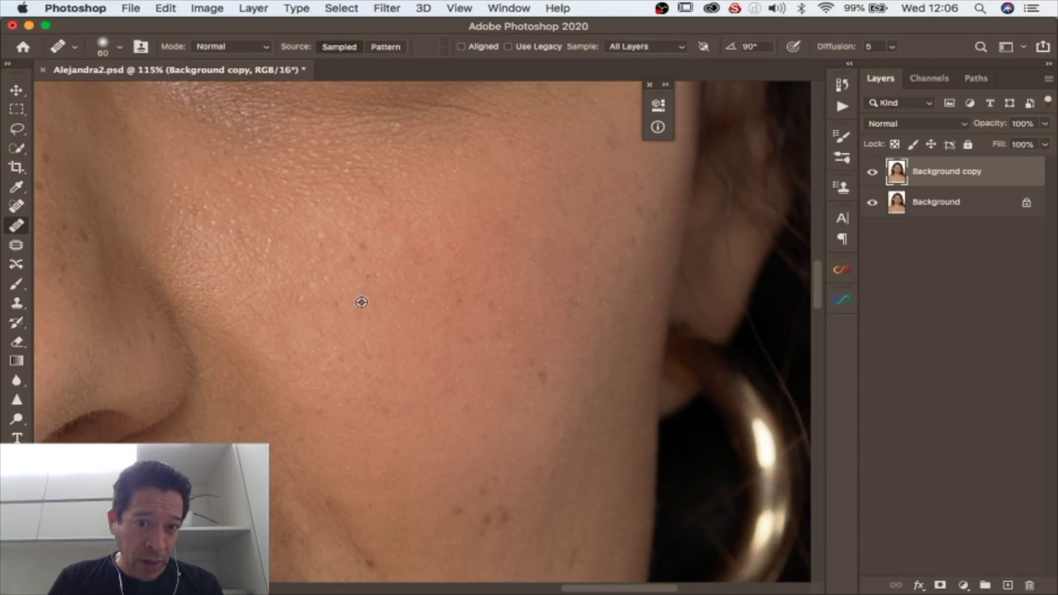
pyautogui.scroll(3, 329, 309)
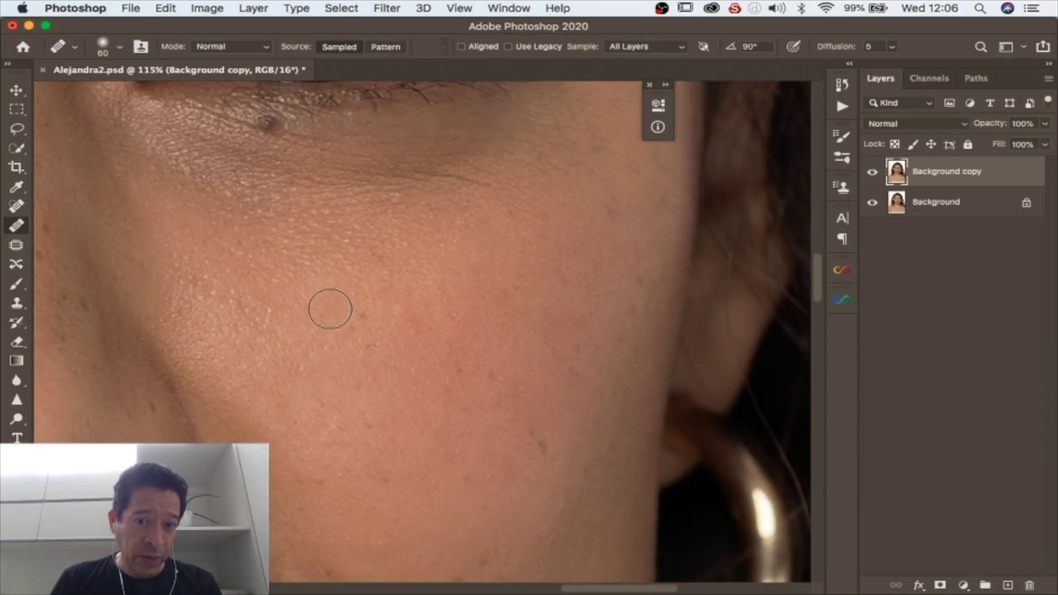
pyautogui.scroll(-6, 329, 309)
pyautogui.scroll(-4, 365, 364)
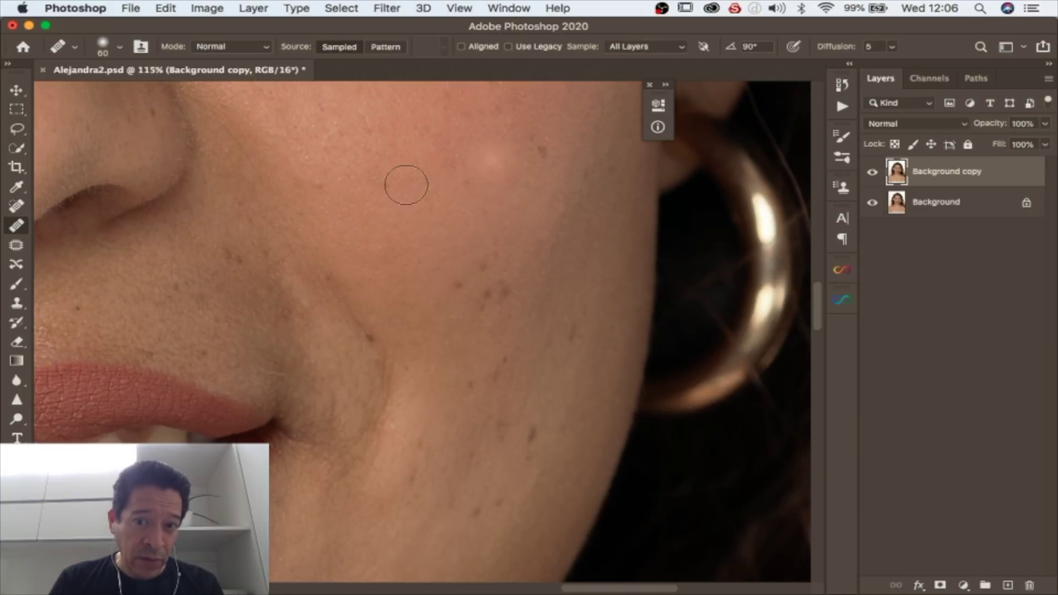
# - Heal the reddish blemishes in the middle and upper part of the forehead with the Healing Brush
pyautogui.press('z')
pyautogui.moveTo(322, 266); pyautogui.dragTo(352, 471)
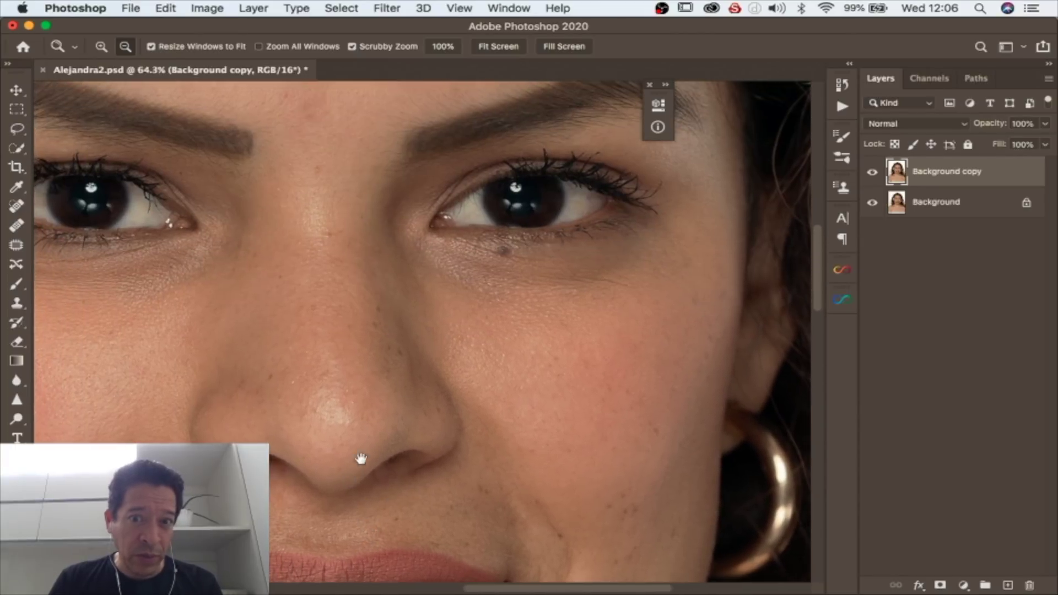
pyautogui.moveTo(393, 289); pyautogui.dragTo(523, 486)
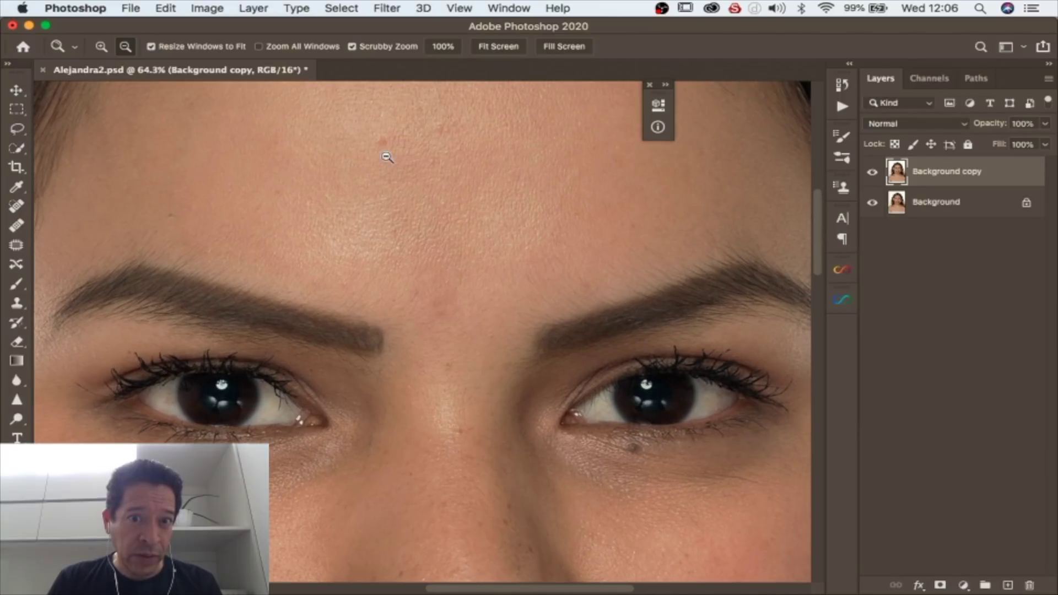
pyautogui.moveTo(406, 124); pyautogui.dragTo(408, 198)
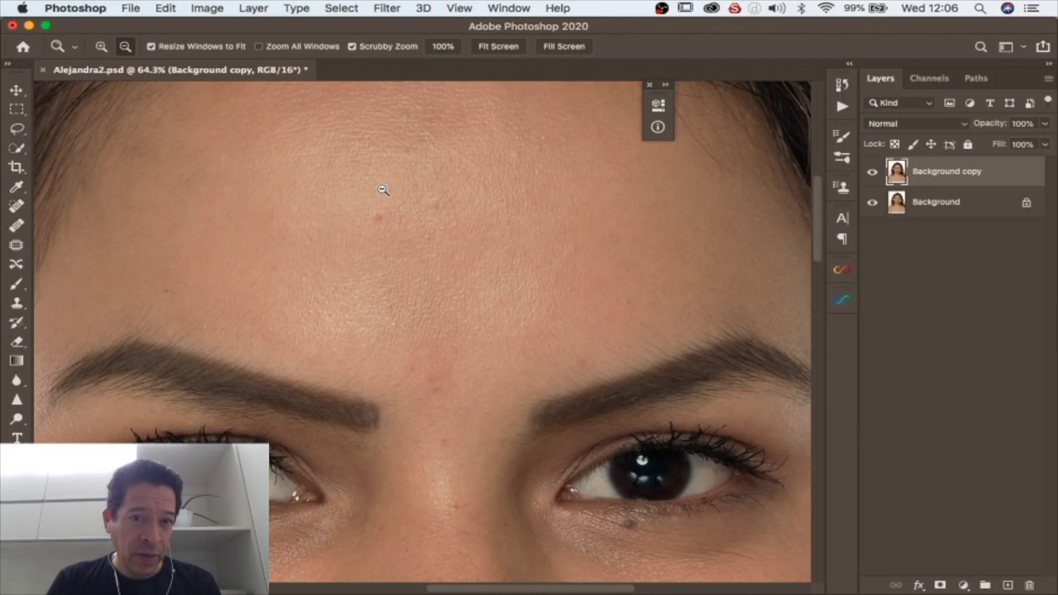
pyautogui.press('j')
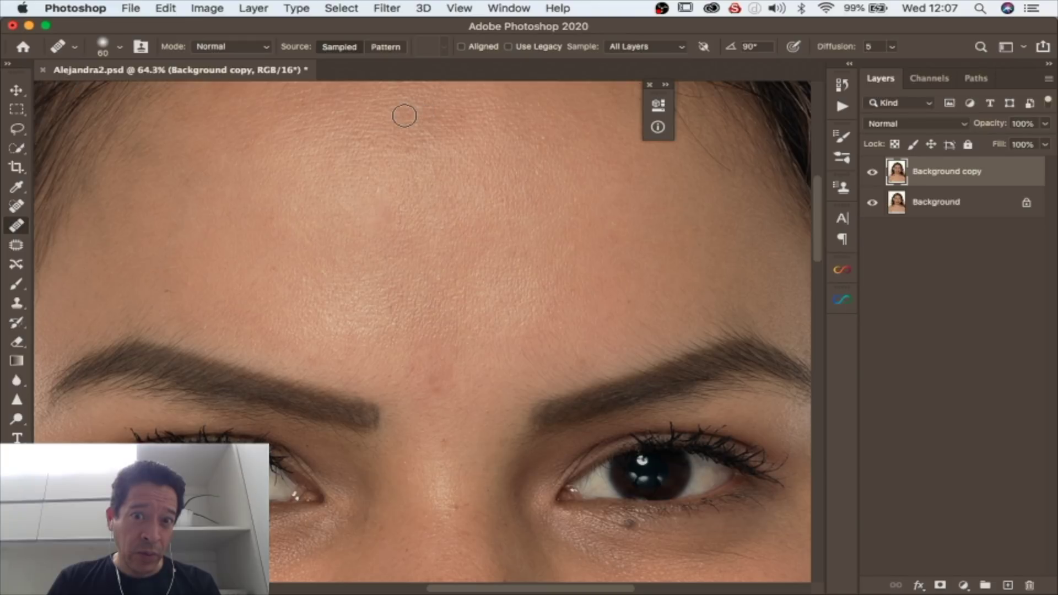
pyautogui.scroll(-5, 281, 231)
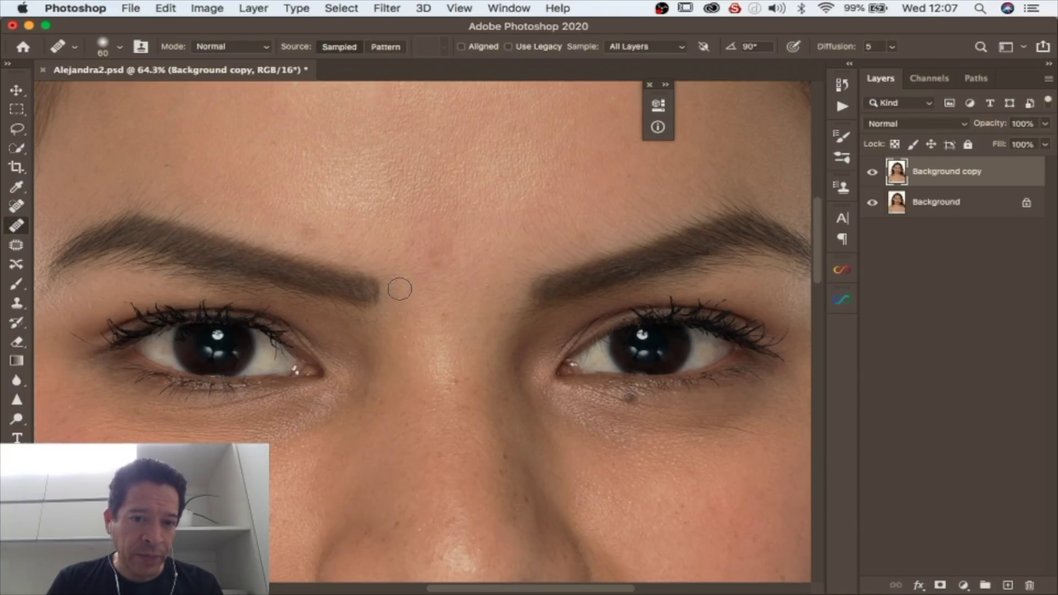
pyautogui.scroll(-1, 397, 276)
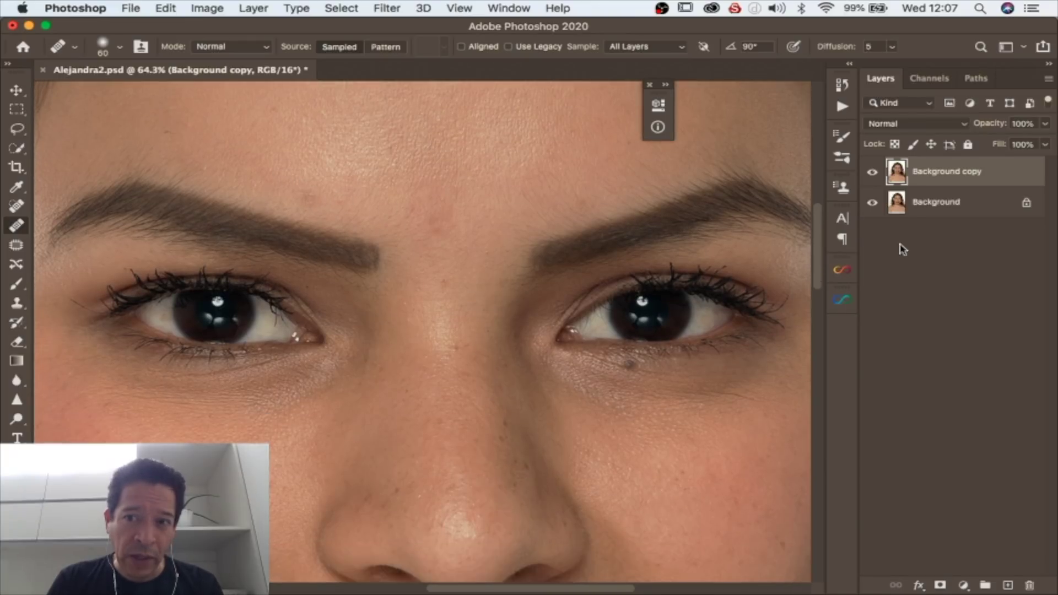
# - Compare the retouched layer with the original by toggling its visibility, and rename Background copy as Clone
pyautogui.click(875, 174)
pyautogui.click(875, 174)
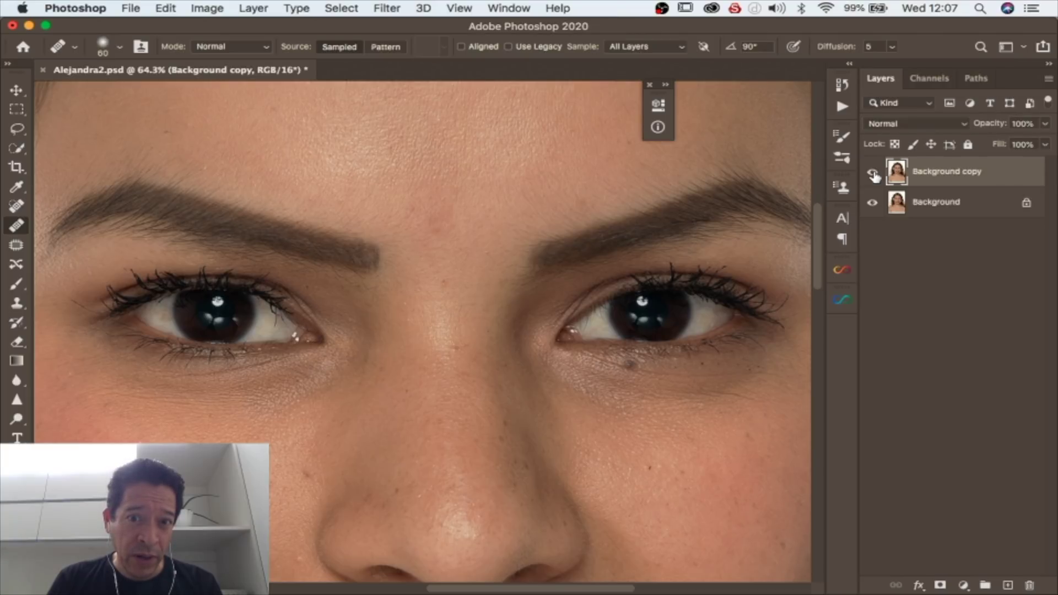
pyautogui.doubleClick(974, 172)
pyautogui.write('Clone')
pyautogui.press('Return')
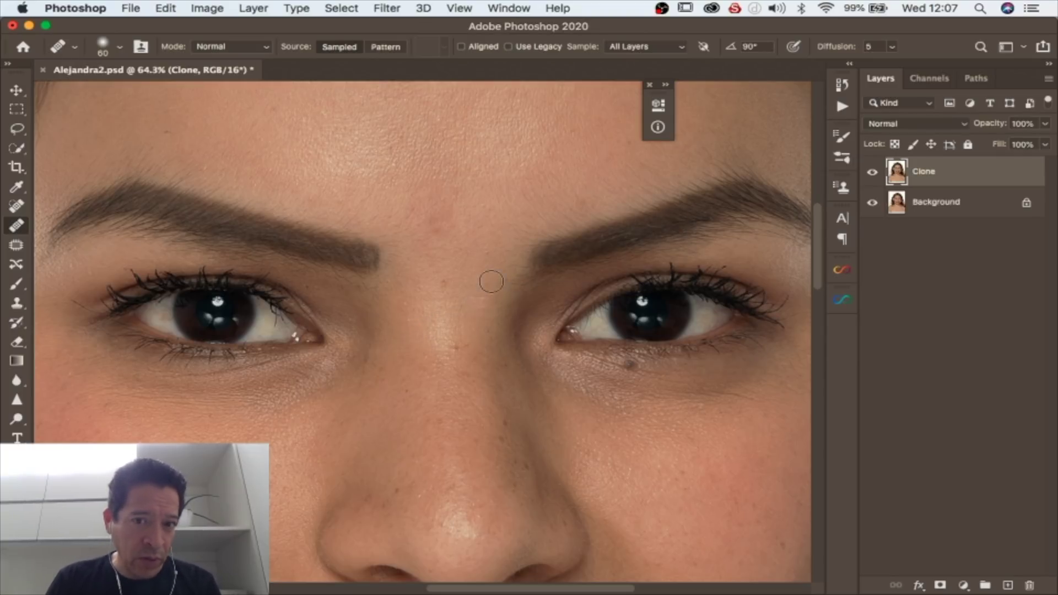
# - Heal the small reddish spots between the eyebrows and on the upper nose bridge with the Healing Brush
pyautogui.press('z')
pyautogui.moveTo(465, 261); pyautogui.dragTo(509, 260)
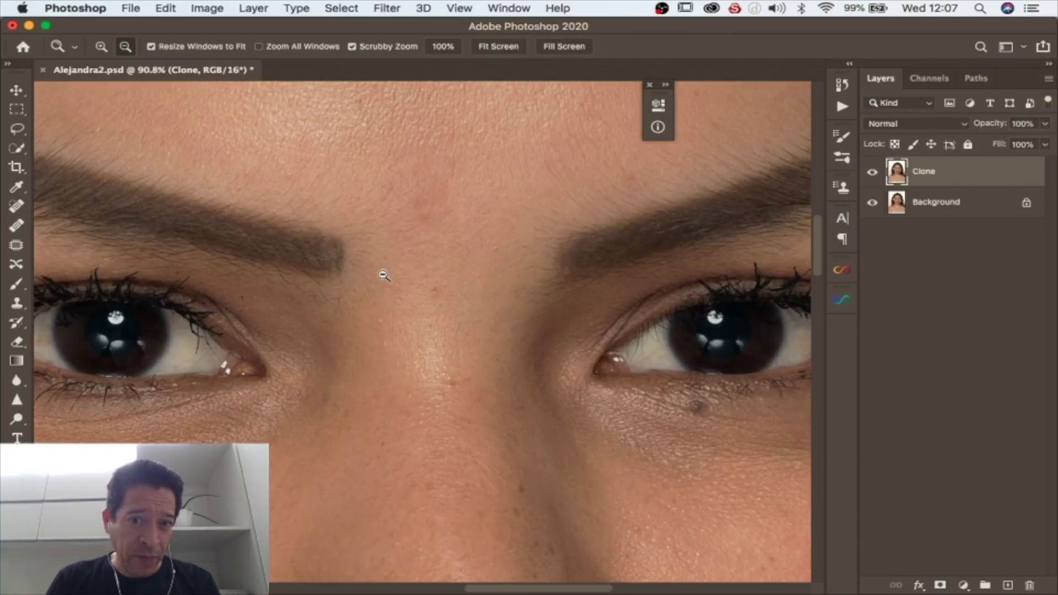
pyautogui.press('j')
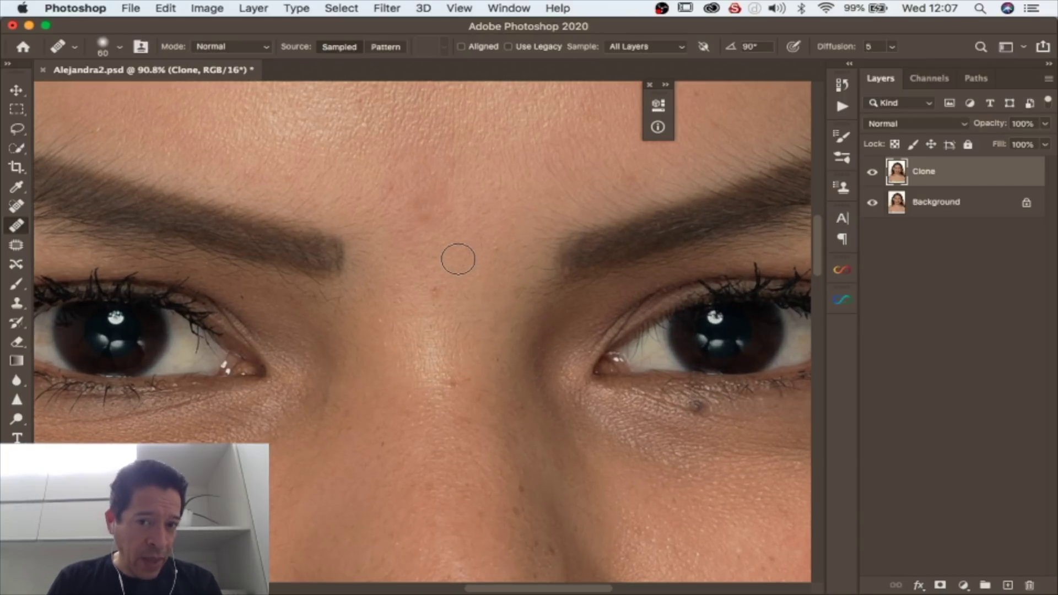
pyautogui.click(437, 291)
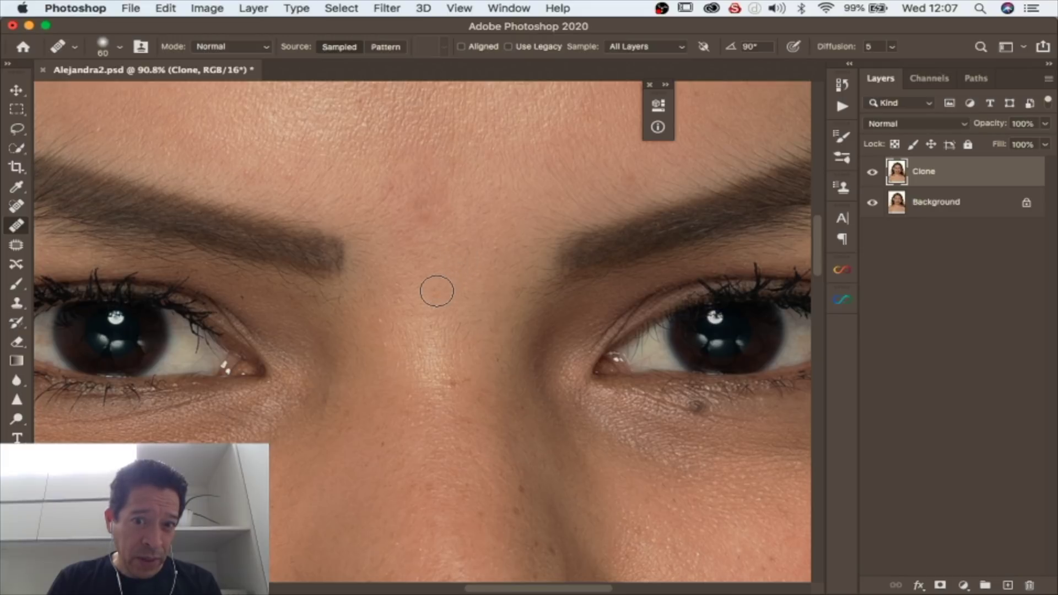
pyautogui.scroll(-3, 463, 331)
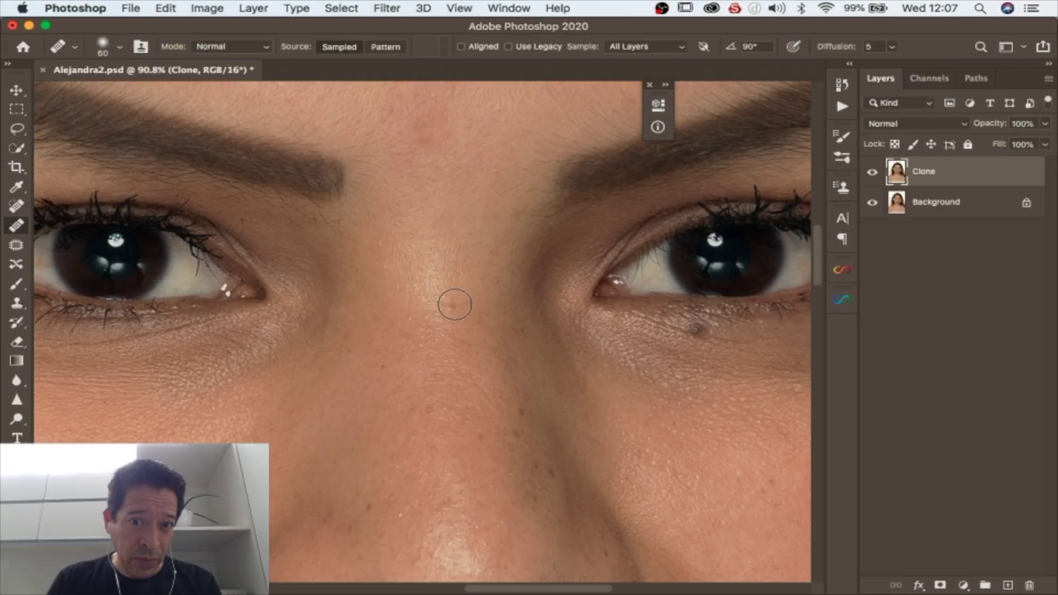
# - Try to heal away the clumped lashes hanging over the eye white near the inner corner of the eye opposite the mole
pyautogui.hscroll(-5, 229, 392)
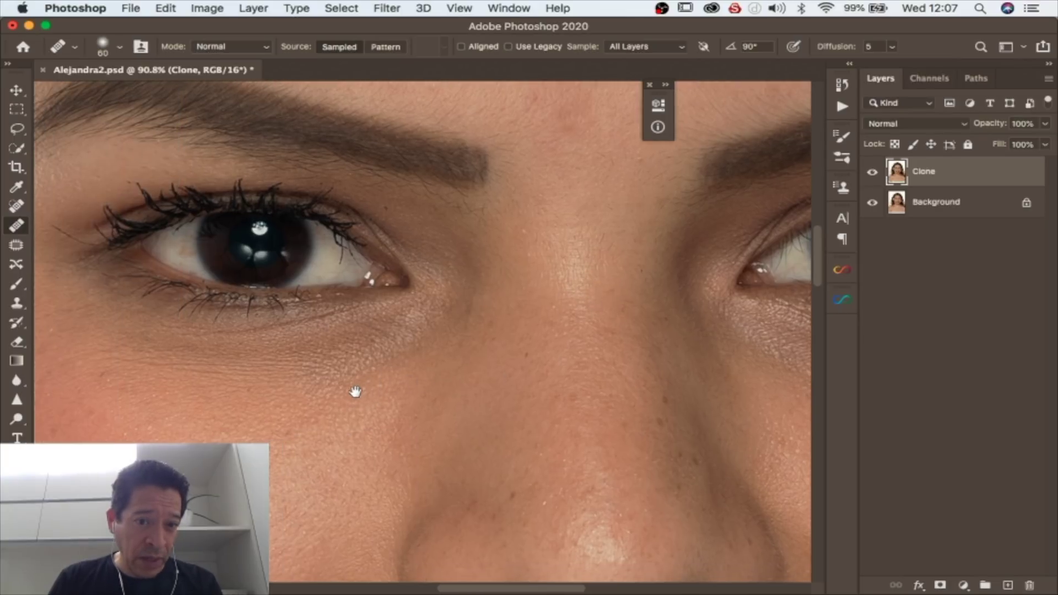
pyautogui.moveTo(233, 382)
pyautogui.mouseDown()
pyautogui.moveTo(320, 421)
pyautogui.moveTo(291, 423)
pyautogui.moveTo(275, 452)
pyautogui.mouseUp()
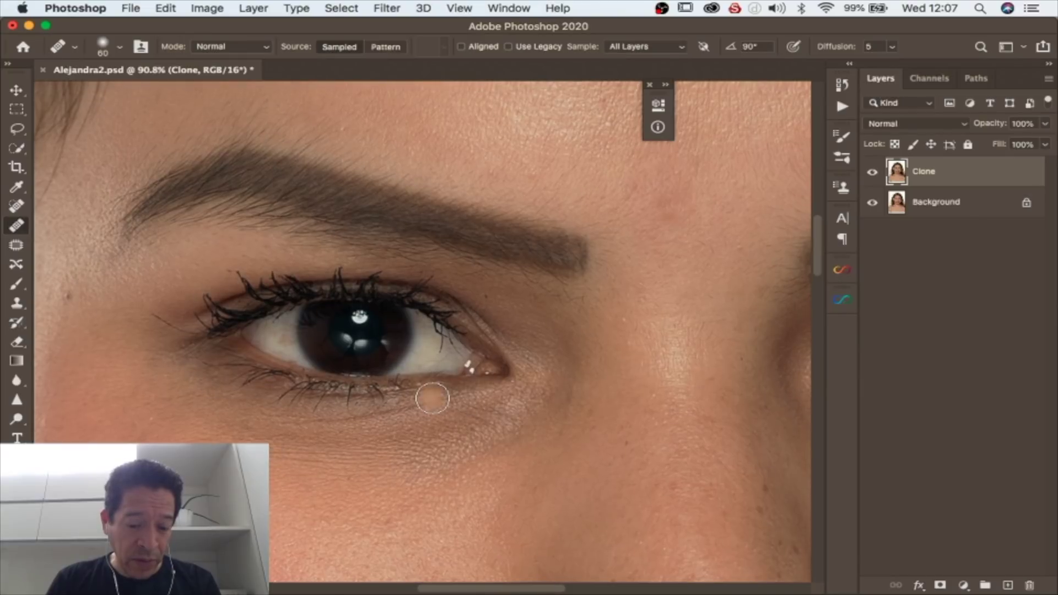
pyautogui.scroll(1, 432, 402)
pyautogui.moveTo(452, 368); pyautogui.dragTo(489, 368)
pyautogui.moveTo(442, 399); pyautogui.dragTo(456, 390)
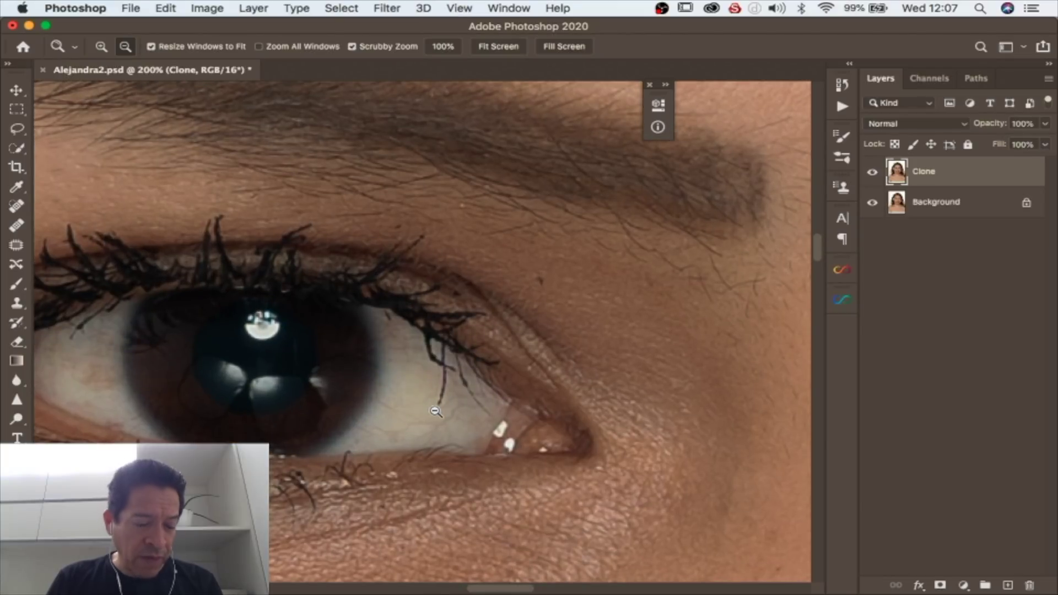
pyautogui.press('j')
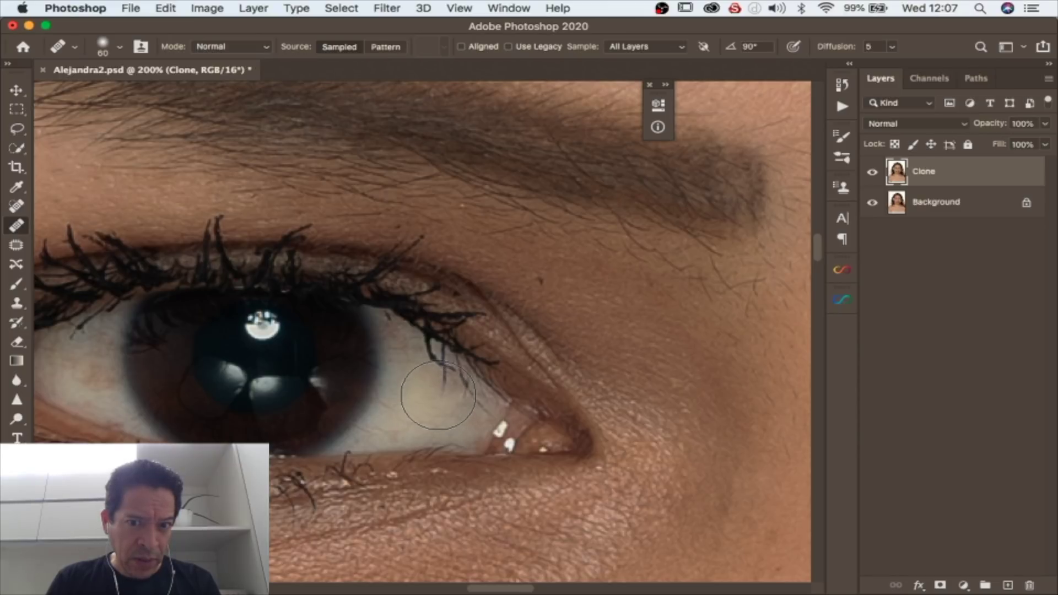
pyautogui.click(438, 359)
pyautogui.click(434, 358)
pyautogui.click(426, 355)
pyautogui.click(434, 374)
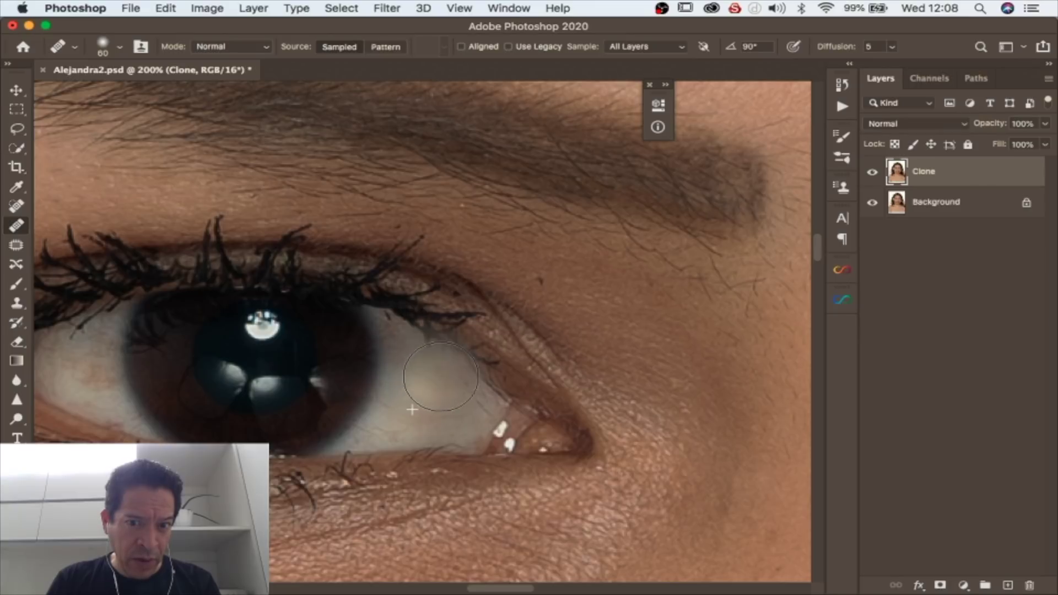
# - Try to even out the eye white beneath the inner lashes, working towards the tear duct
pyautogui.click(449, 394)
pyautogui.click(458, 409)
pyautogui.click(425, 358)
pyautogui.click(425, 354)
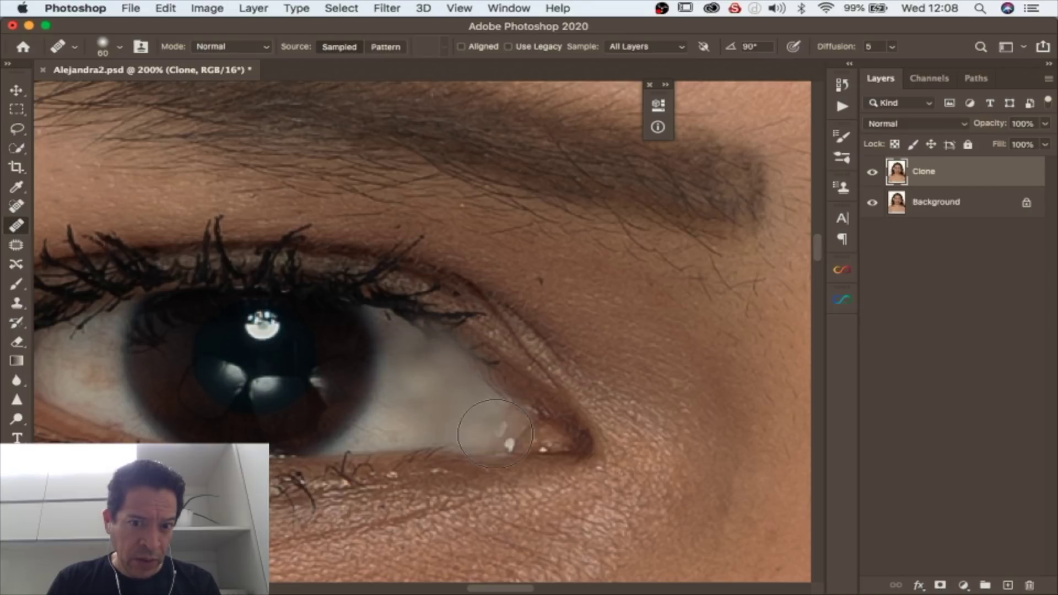
pyautogui.click(468, 428)
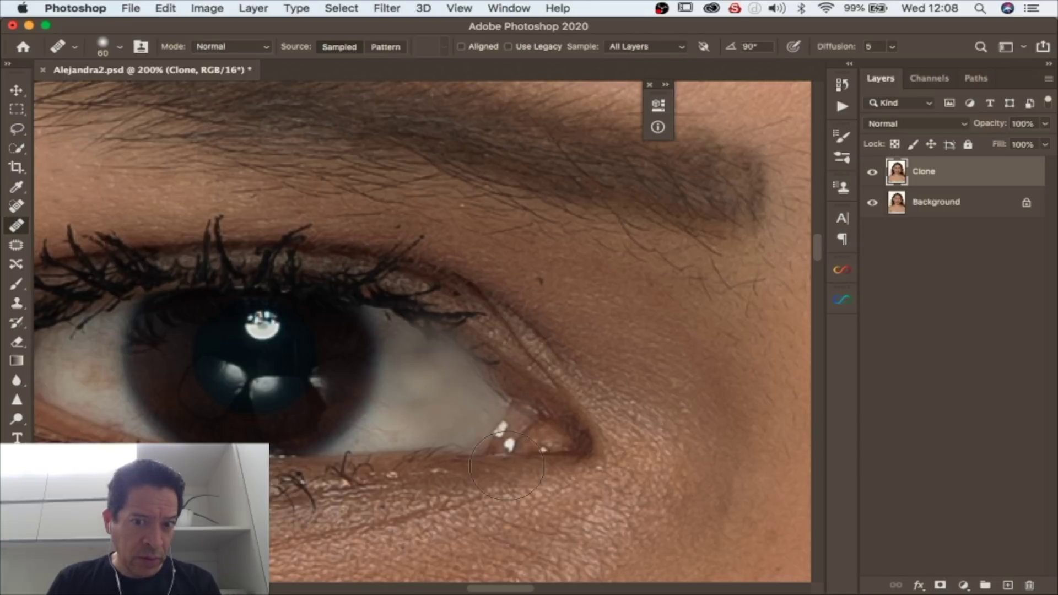
# - Resample clean eye white to blend the blotchy area near the inner corner, undoing the stroke that is not wanted
pyautogui.keyDown('alt'); pyautogui.click(455, 418); pyautogui.keyUp('alt')
pyautogui.click(432, 412)
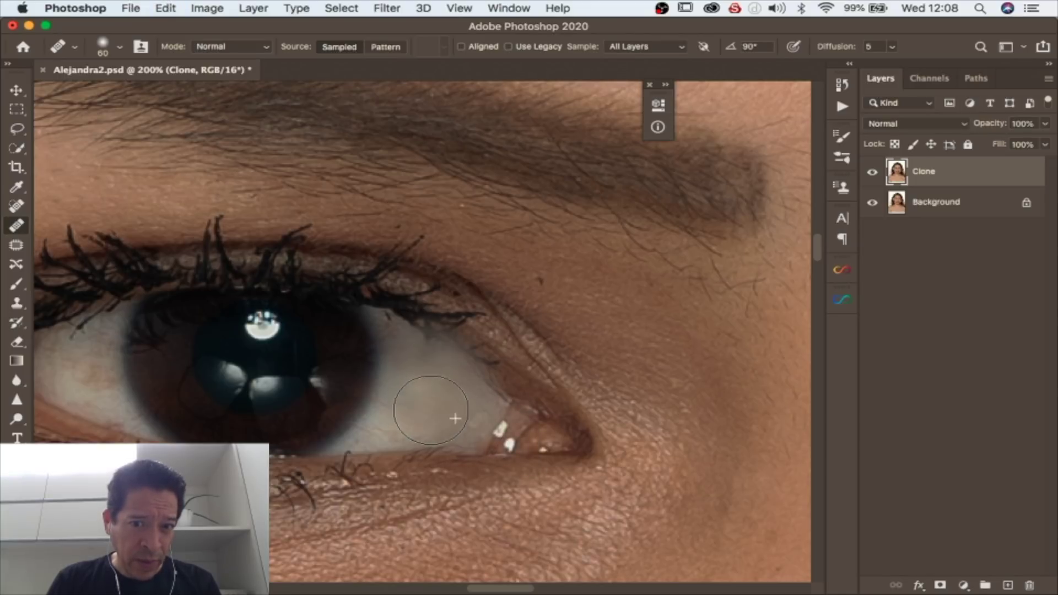
pyautogui.click(429, 378)
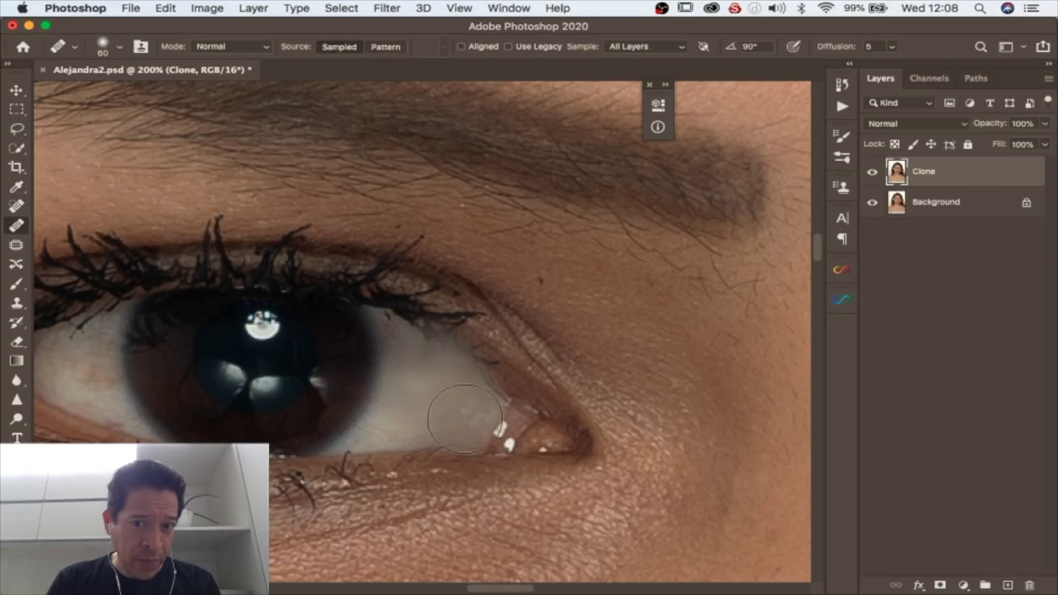
pyautogui.press('super+z')
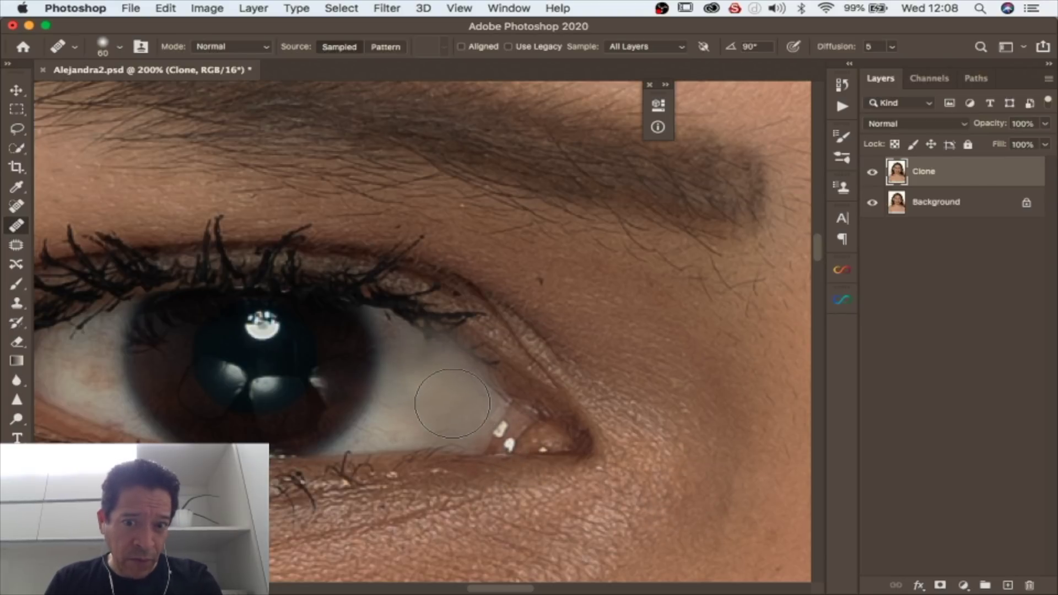
pyautogui.keyDown('alt'); pyautogui.click(433, 392); pyautogui.keyUp('alt')
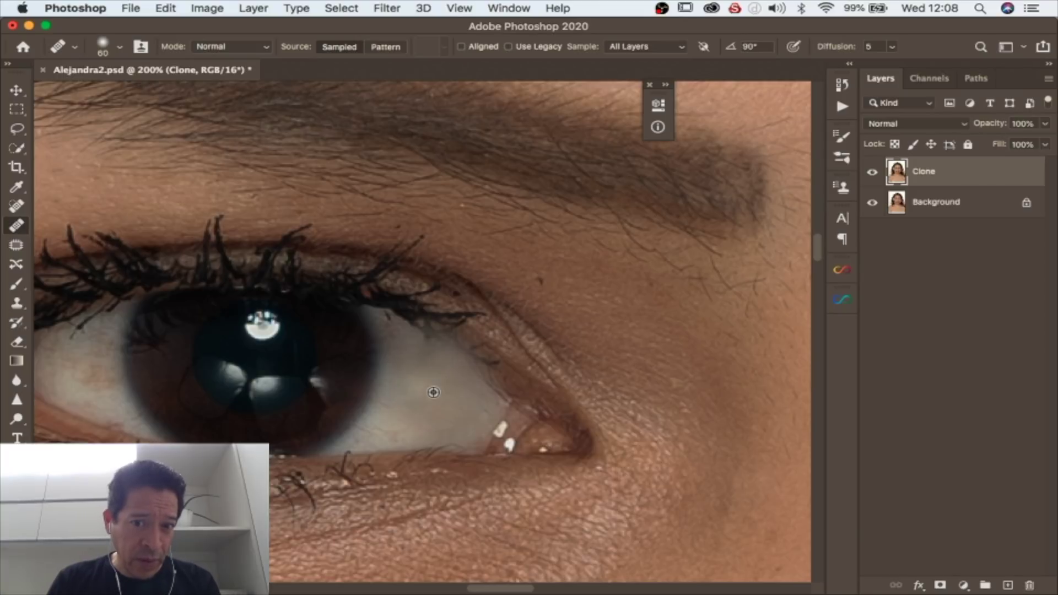
pyautogui.click(425, 352)
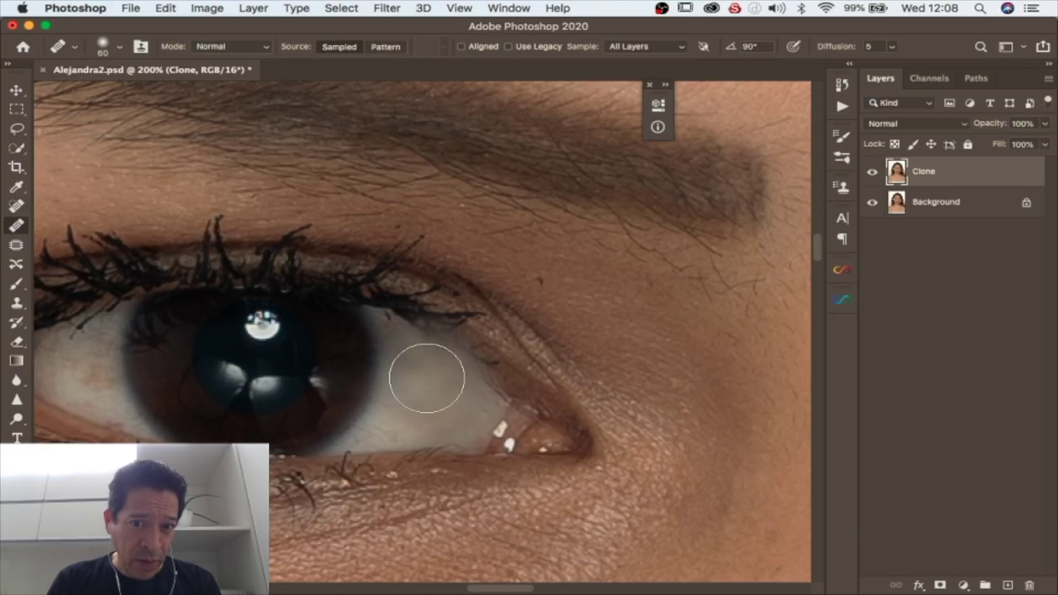
# - Sample the eye white on the outer side of the iris and heal its reddish veins
pyautogui.hscroll(-10, 403, 430)
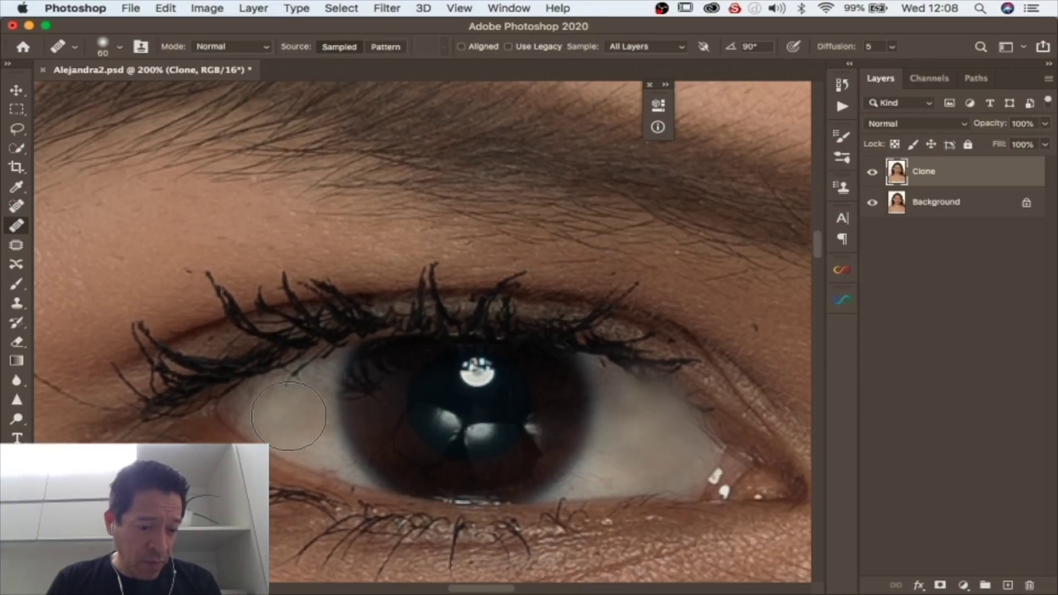
pyautogui.keyDown('alt'); pyautogui.click(286, 413); pyautogui.keyUp('alt')
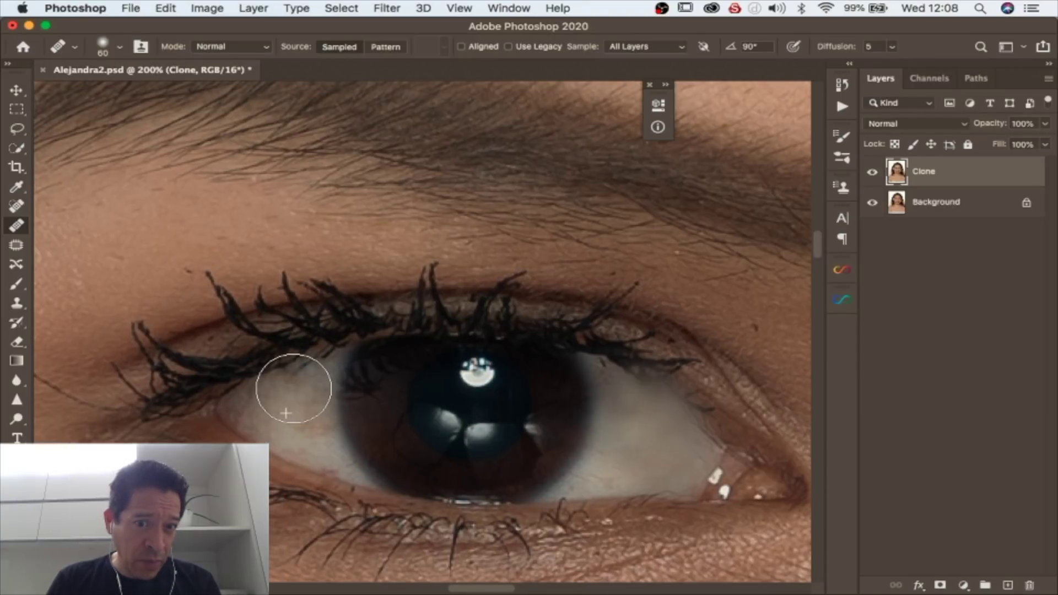
pyautogui.moveTo(301, 386); pyautogui.dragTo(286, 402)
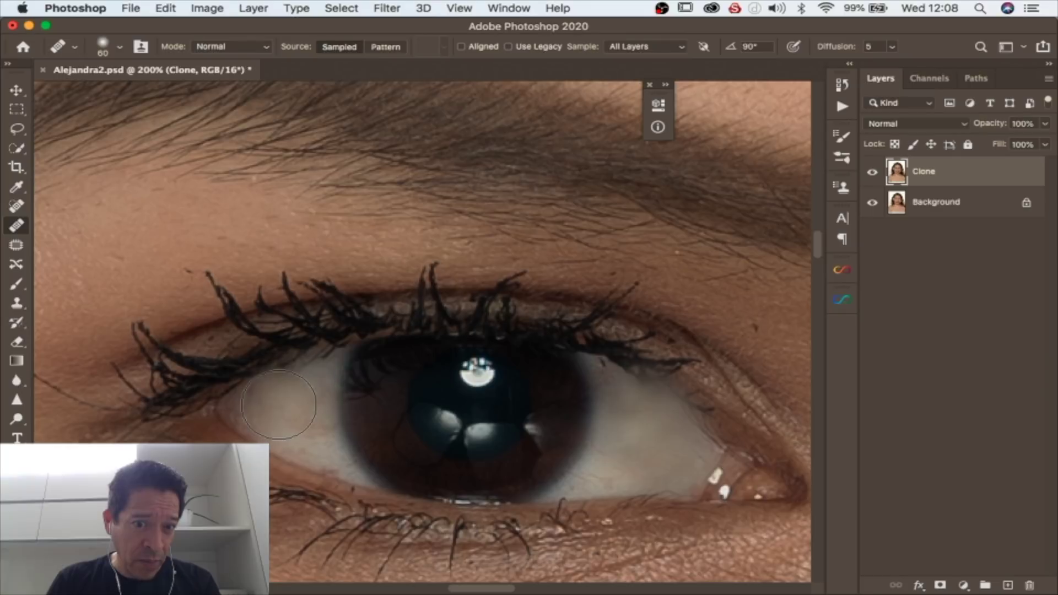
# - Hide the Clone layer to compare the retouched forehead and eyes with the original, and examine the inner eye corner closely
pyautogui.press('z')
pyautogui.moveTo(653, 455); pyautogui.dragTo(529, 457)
pyautogui.moveTo(705, 494); pyautogui.dragTo(652, 465)
pyautogui.moveTo(560, 441); pyautogui.dragTo(577, 439)
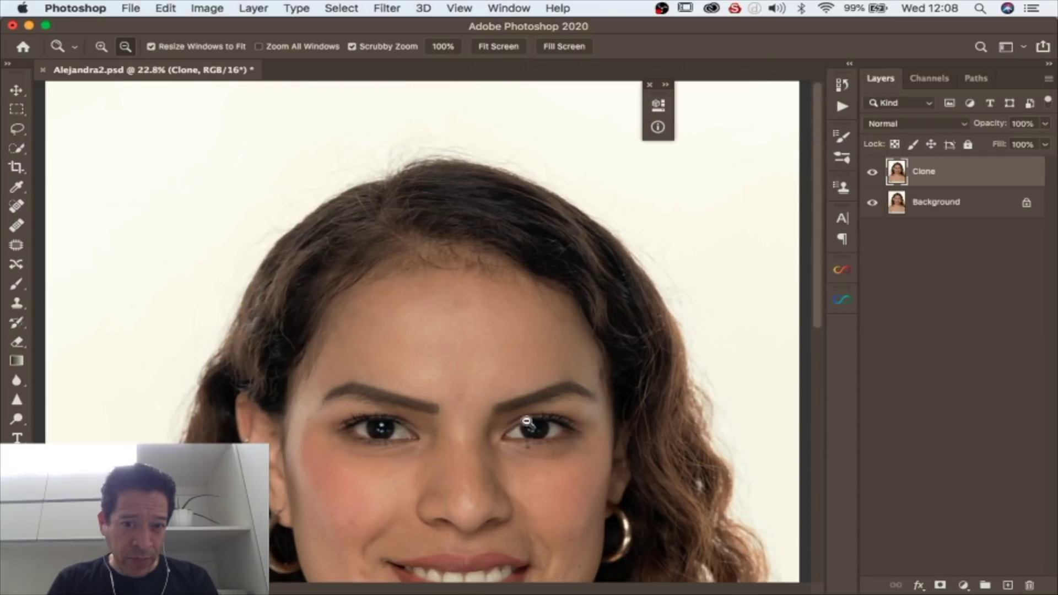
pyautogui.moveTo(442, 434); pyautogui.dragTo(532, 401)
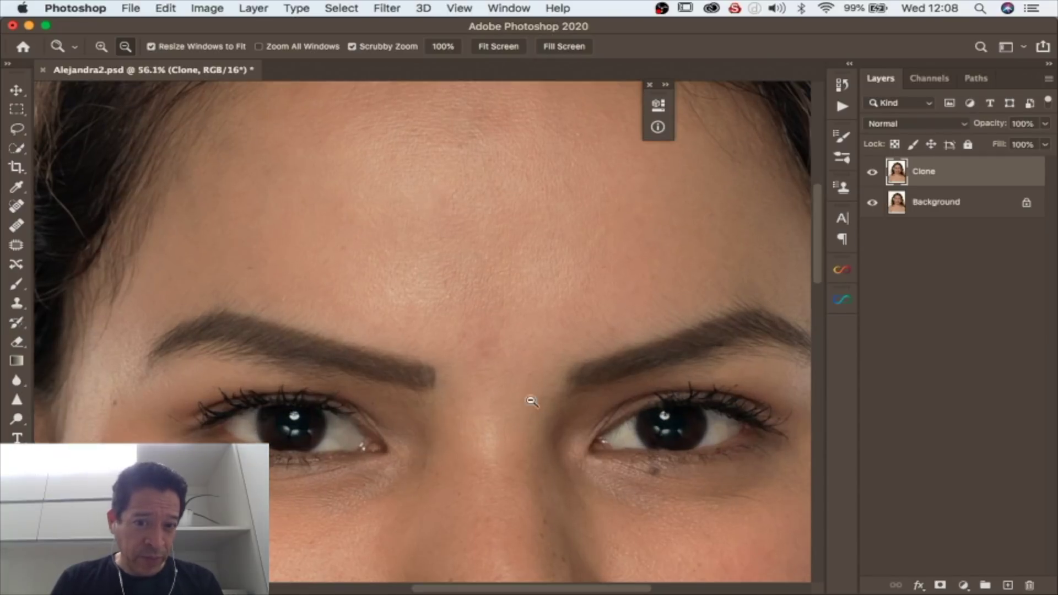
pyautogui.click(873, 174)
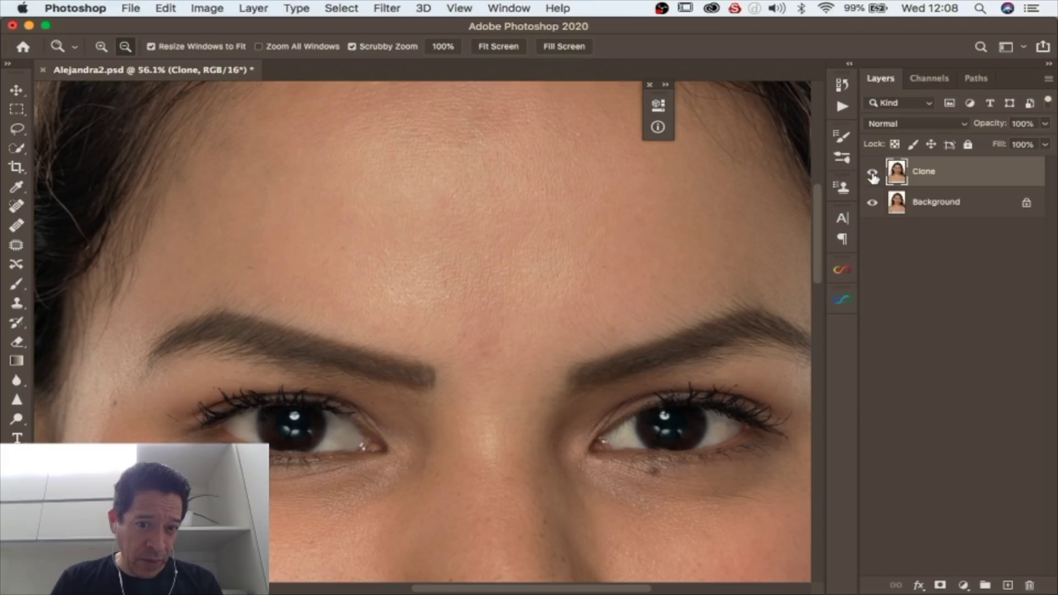
pyautogui.click(873, 175)
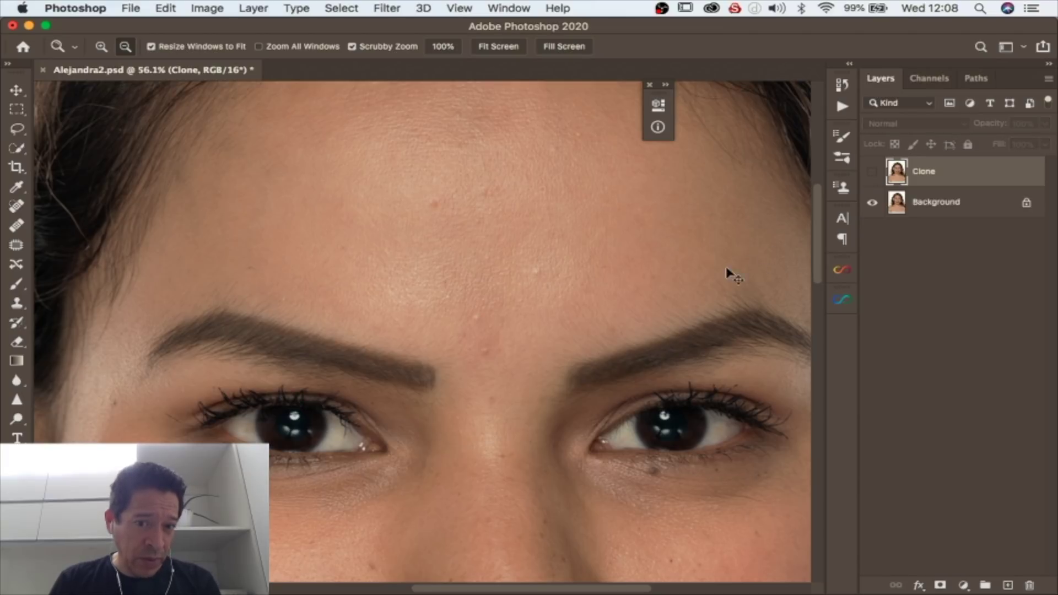
pyautogui.scroll(-3, 445, 425)
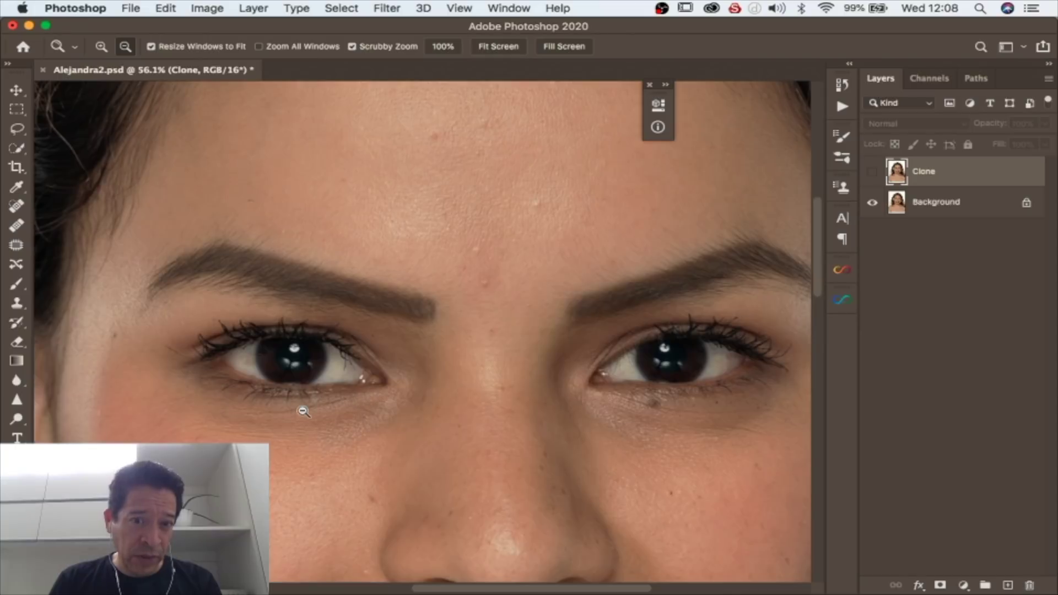
pyautogui.moveTo(316, 379); pyautogui.dragTo(428, 379)
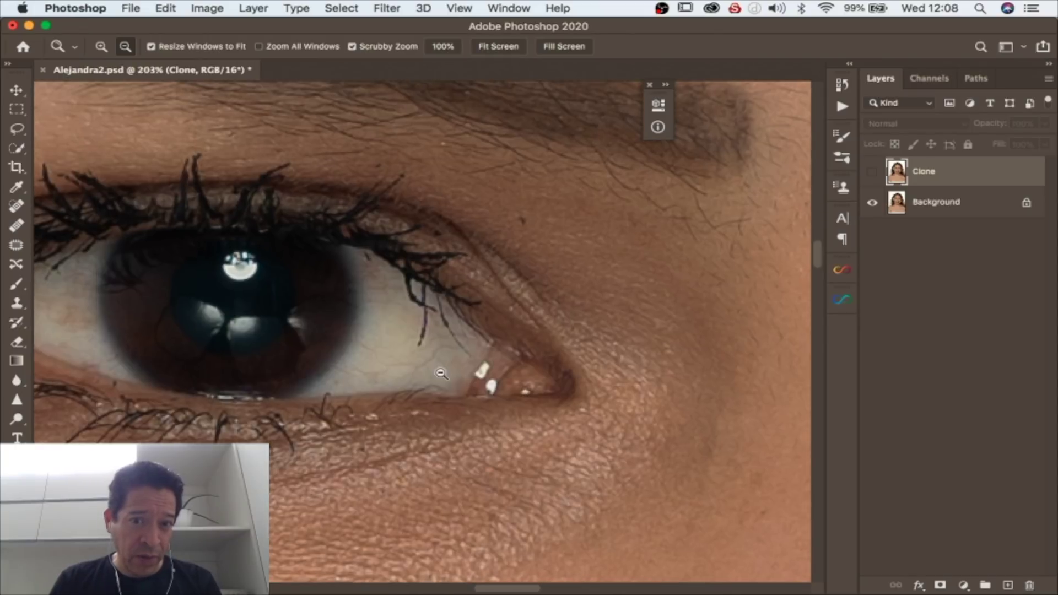
# - Restore the Clone layer's visibility and undo the healing strokes on the eye white back to the original inner lashes
pyautogui.press('super+z')
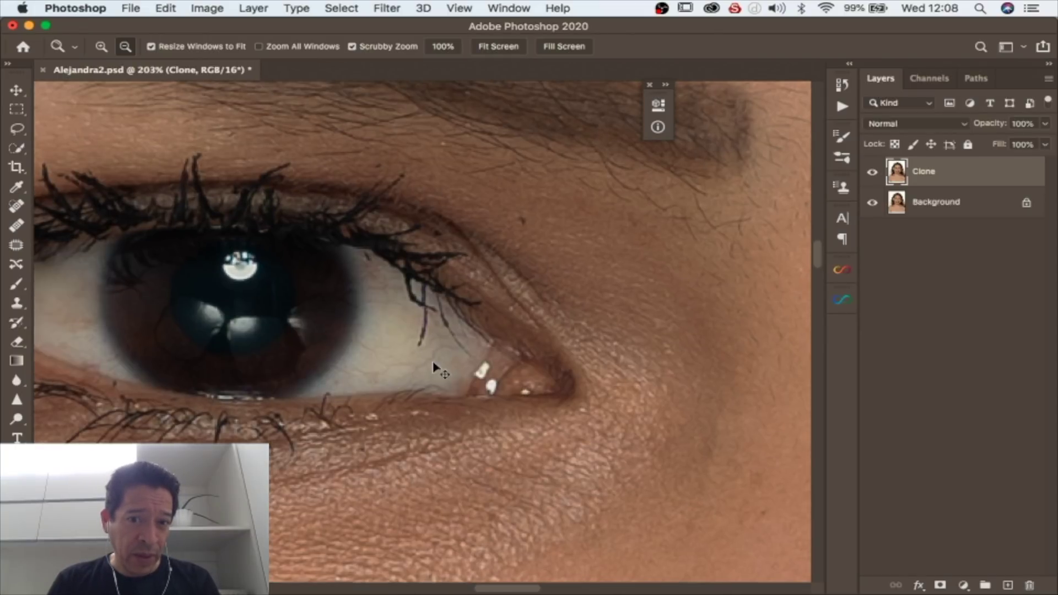
pyautogui.press('super+z')
pyautogui.press('super+z')
pyautogui.press('super+z')
pyautogui.press('super+z')
pyautogui.press('super+z')
pyautogui.press('super+z')
pyautogui.press('super+z')
pyautogui.press('super+z')
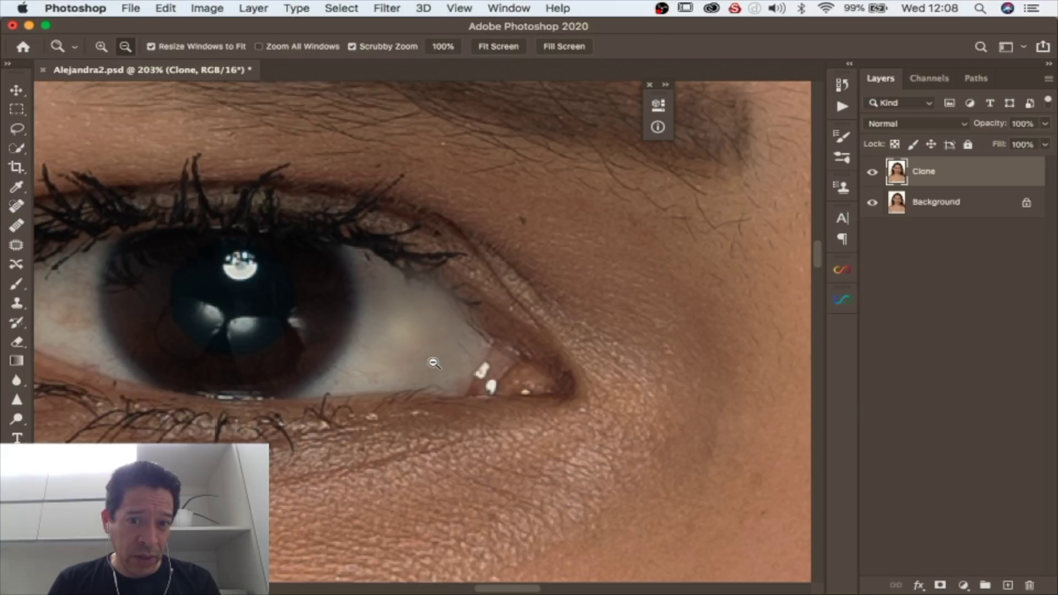
pyautogui.press('super+z')
pyautogui.press('super+z')
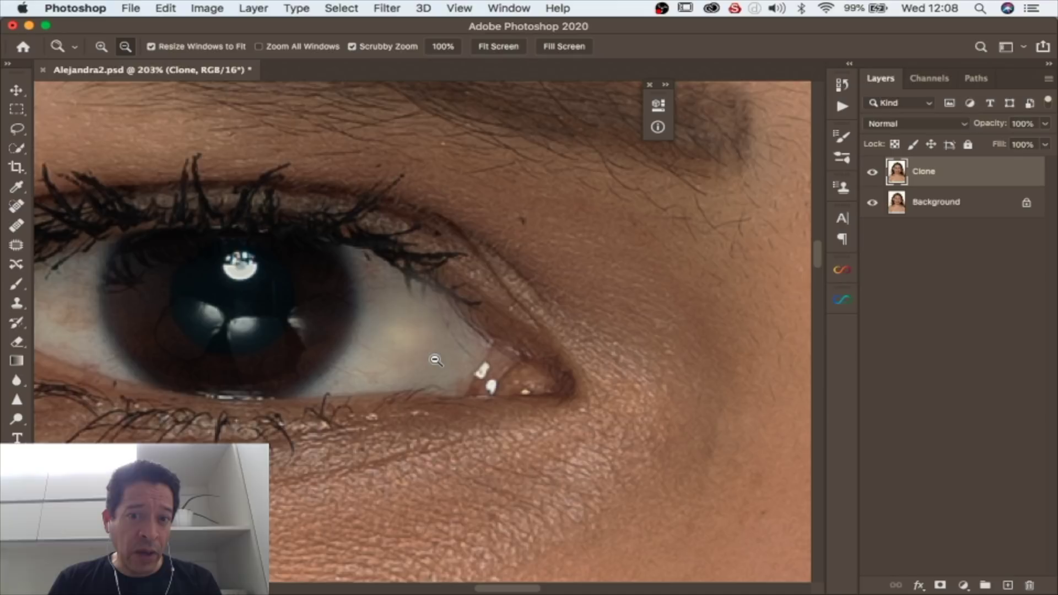
pyautogui.press('super+z')
pyautogui.press('super+z')
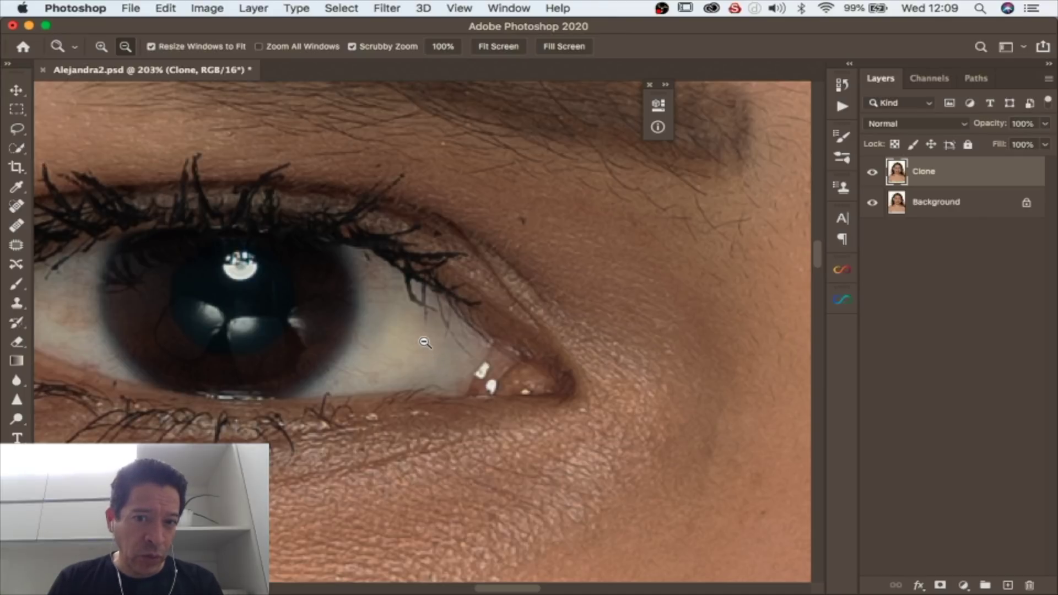
pyautogui.press('super+z')
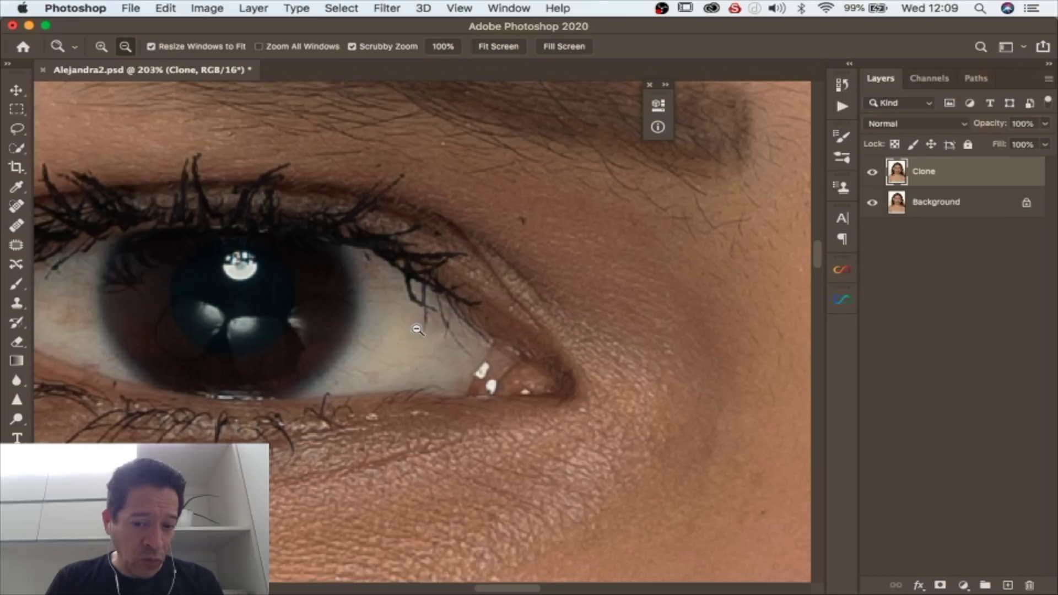
# - Set the Healing Brush size to 14 px for detail work on the eye white
pyautogui.press('j')
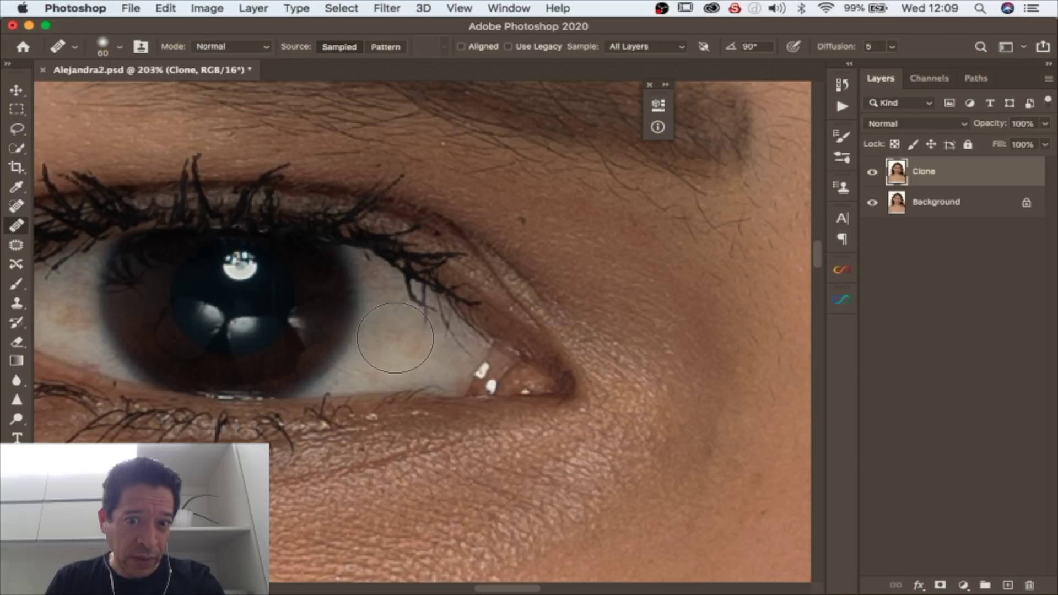
pyautogui.press(']')
pyautogui.press(']')
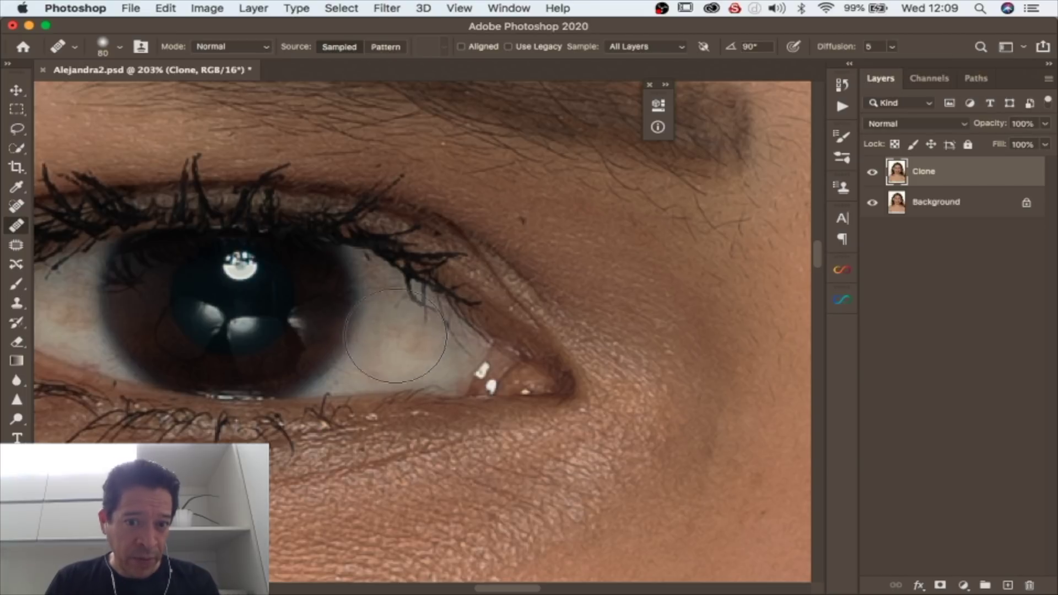
pyautogui.rightClick(408, 340)
pyautogui.moveTo(461, 363); pyautogui.dragTo(451, 364)
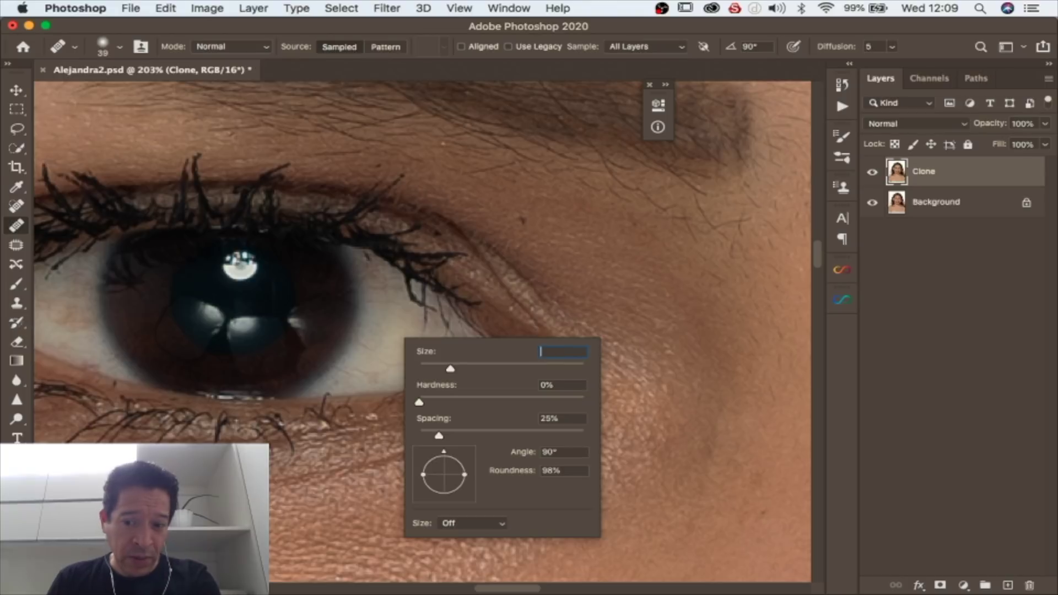
pyautogui.click(449, 364)
pyautogui.click(652, 225)
pyautogui.moveTo(441, 366); pyautogui.dragTo(429, 366)
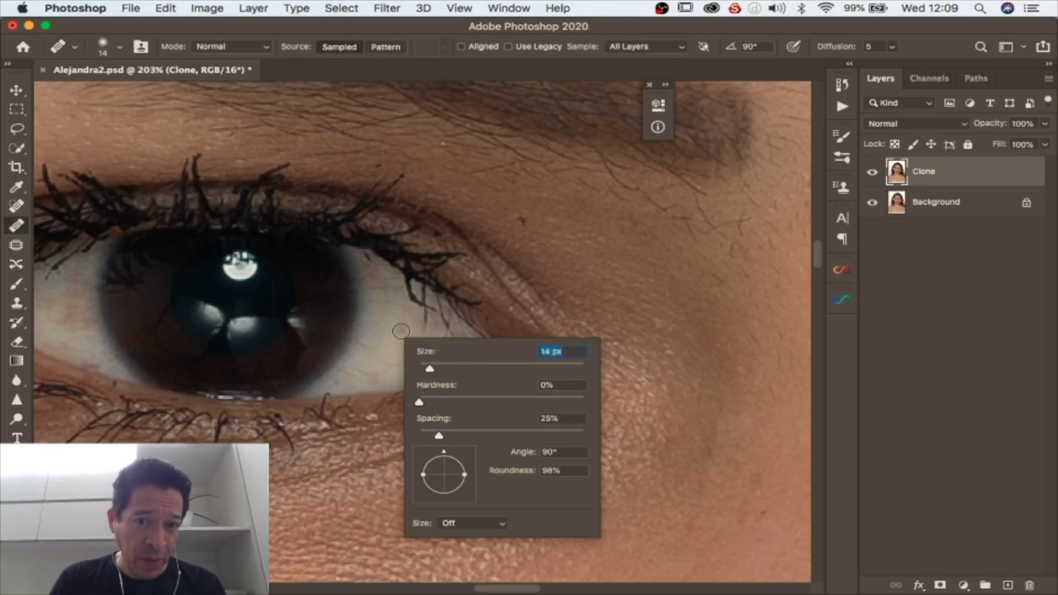
pyautogui.press('Return')
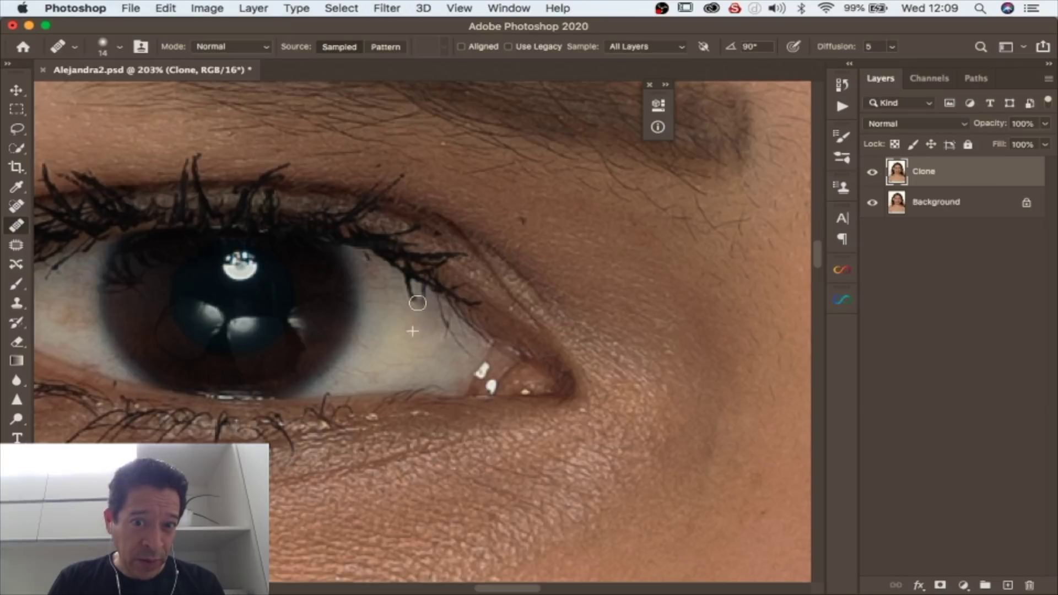
# - Heal the stray lashes hanging over the eye white near the inner corner and the short lash beside the iris using a 9 px brush
pyautogui.press('z')
pyautogui.moveTo(457, 353); pyautogui.dragTo(470, 358)
pyautogui.rightClick(447, 351)
pyautogui.click(440, 325)
pyautogui.press('j')
pyautogui.rightClick(471, 346)
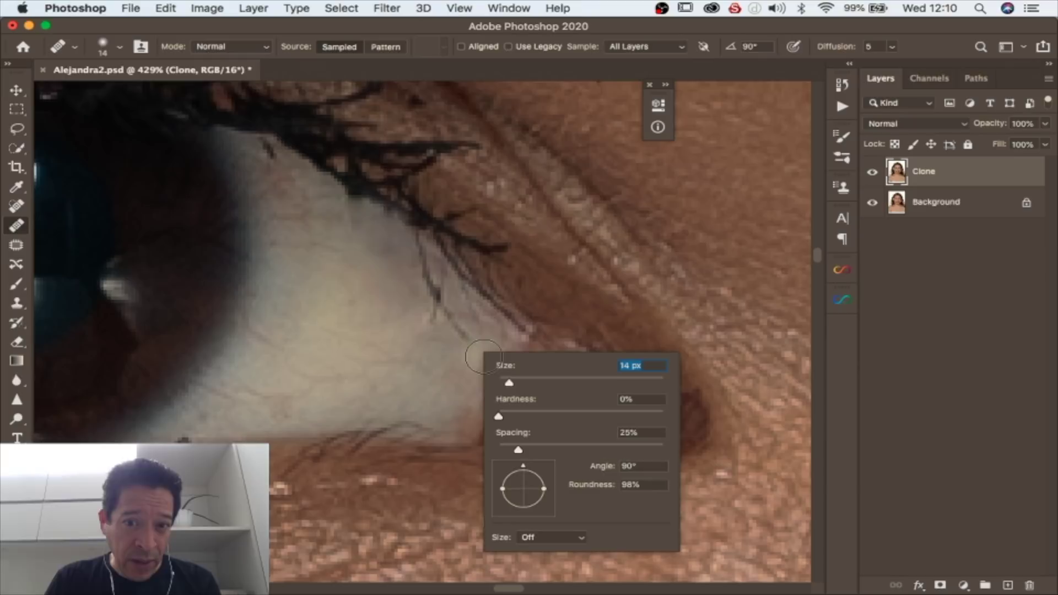
pyautogui.press('Return')
pyautogui.moveTo(439, 312); pyautogui.dragTo(421, 239)
pyautogui.click(437, 297)
pyautogui.click(438, 286)
pyautogui.click(430, 295)
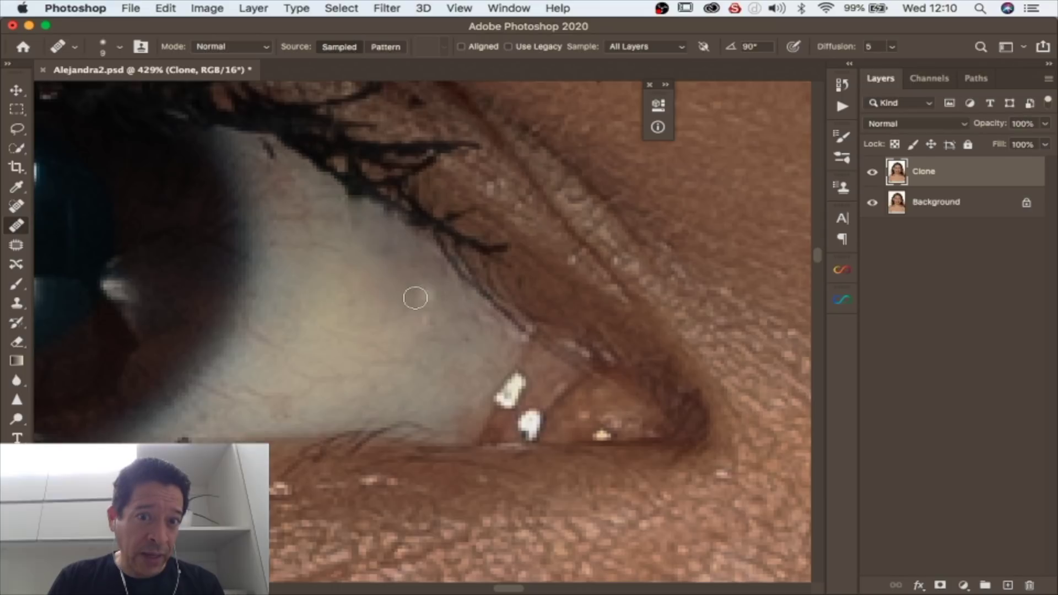
pyautogui.moveTo(279, 158); pyautogui.dragTo(272, 149)
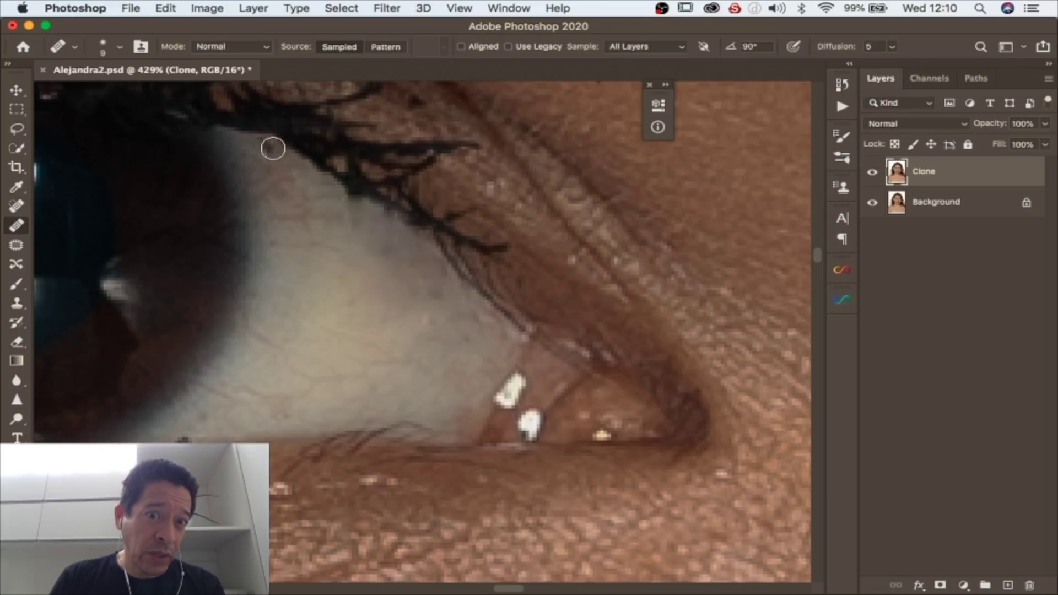
# - Sample clean eye white on the outer side of the iris and heal the long stray lash up to the lid line
pyautogui.moveTo(318, 282); pyautogui.dragTo(683, 291)
pyautogui.moveTo(243, 268)
pyautogui.mouseDown()
pyautogui.moveTo(374, 382)
pyautogui.moveTo(390, 413)
pyautogui.mouseUp()
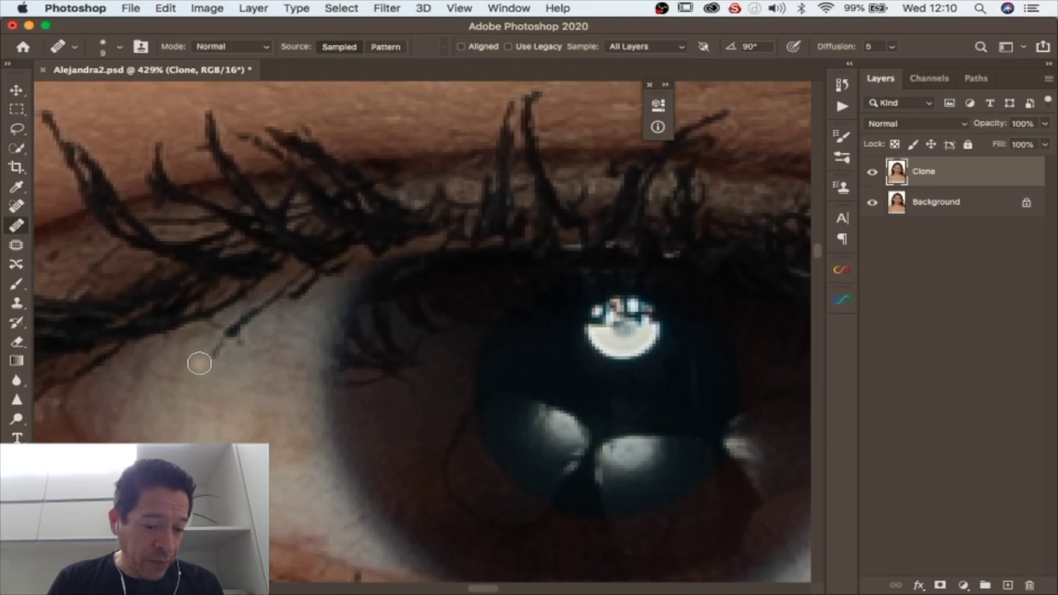
pyautogui.keyDown('alt'); pyautogui.click(190, 368); pyautogui.keyUp('alt')
pyautogui.click(211, 352)
pyautogui.click(215, 347)
pyautogui.moveTo(215, 348); pyautogui.dragTo(263, 308)
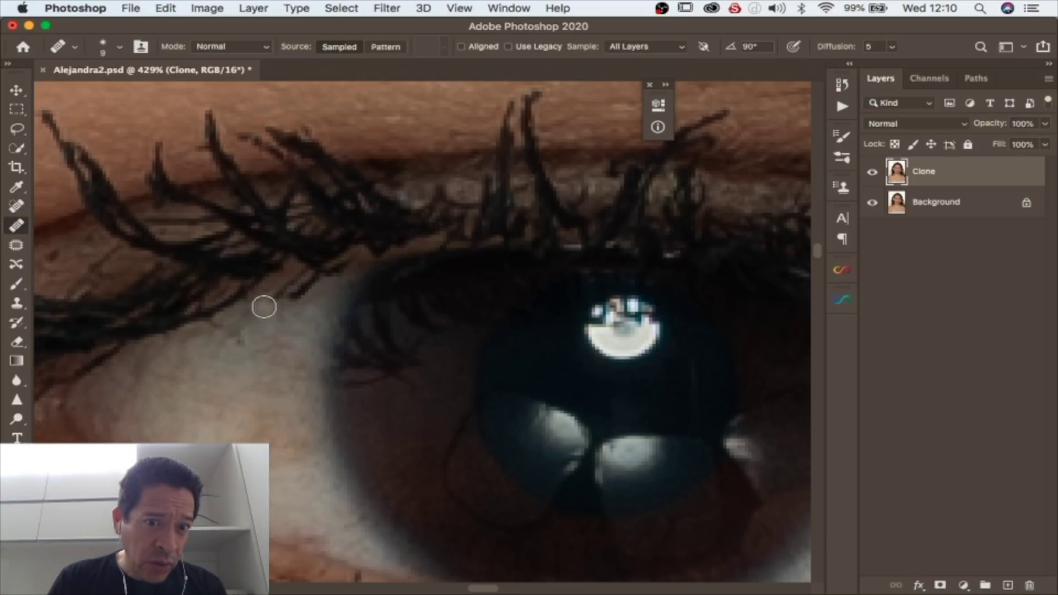
pyautogui.click(239, 336)
pyautogui.click(270, 305)
pyautogui.click(285, 292)
pyautogui.click(299, 292)
pyautogui.click(317, 279)
# - Heal the upper lash tips and the small dark spot below the inner brow, and toggle the Clone layer to compare with the original
pyautogui.press('z')
pyautogui.moveTo(311, 329); pyautogui.dragTo(262, 332)
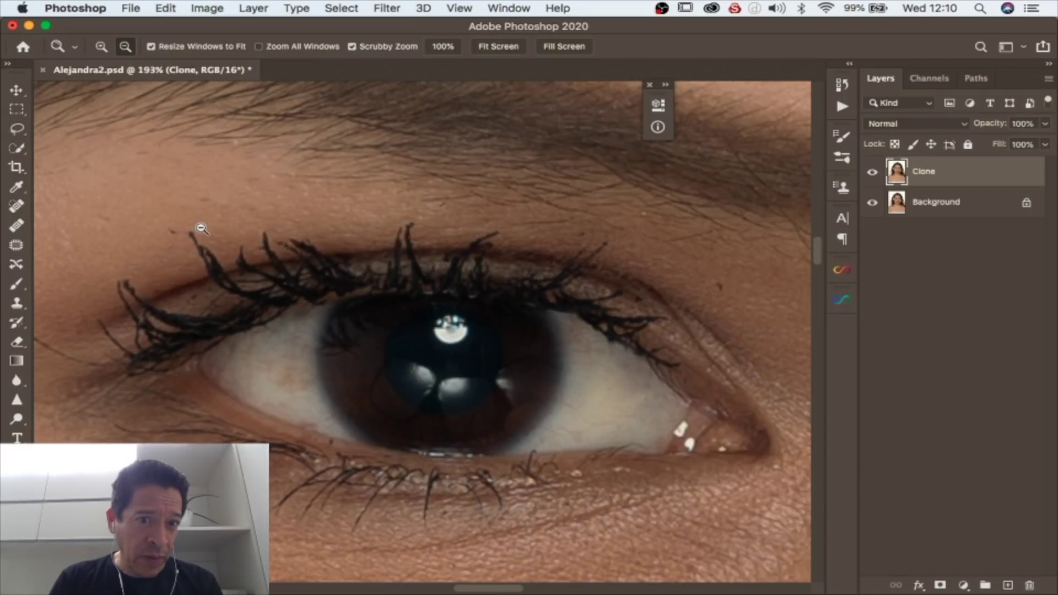
pyautogui.moveTo(706, 373); pyautogui.dragTo(747, 291)
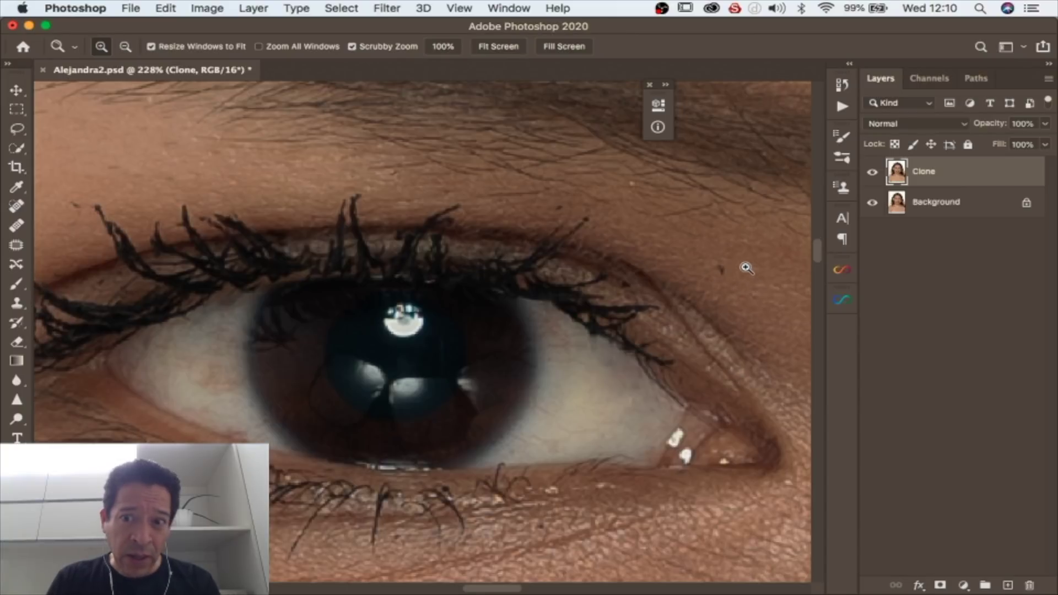
pyautogui.press('j')
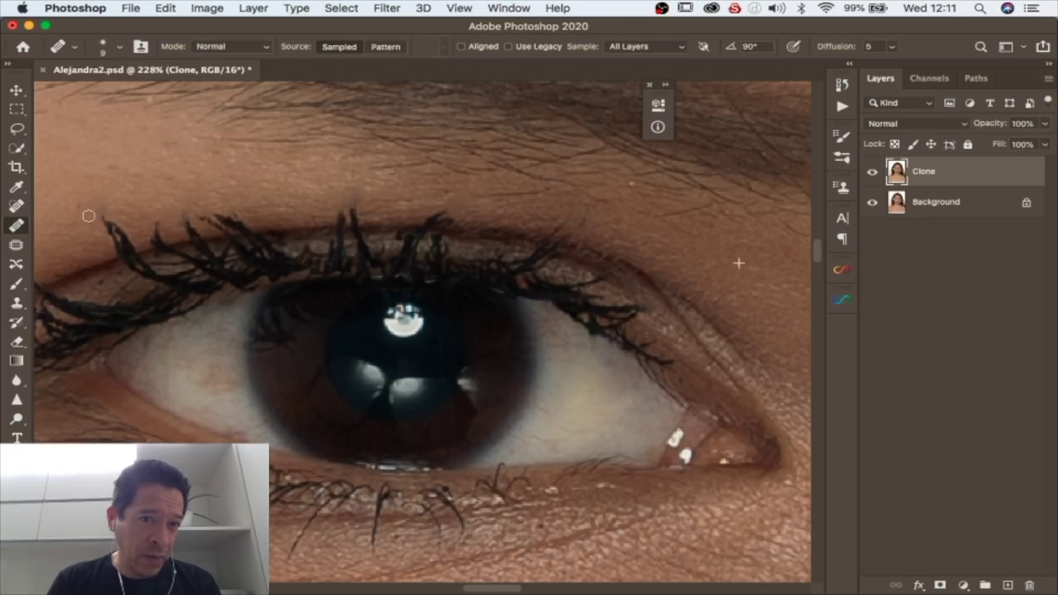
pyautogui.press('z')
pyautogui.moveTo(262, 228); pyautogui.dragTo(222, 237)
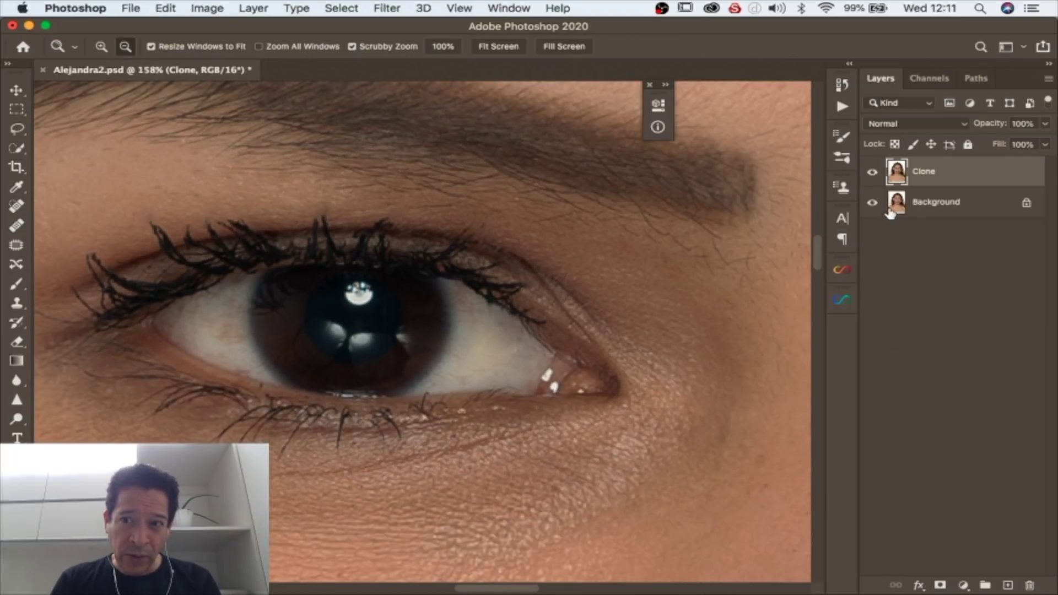
pyautogui.click(873, 174)
pyautogui.click(873, 173)
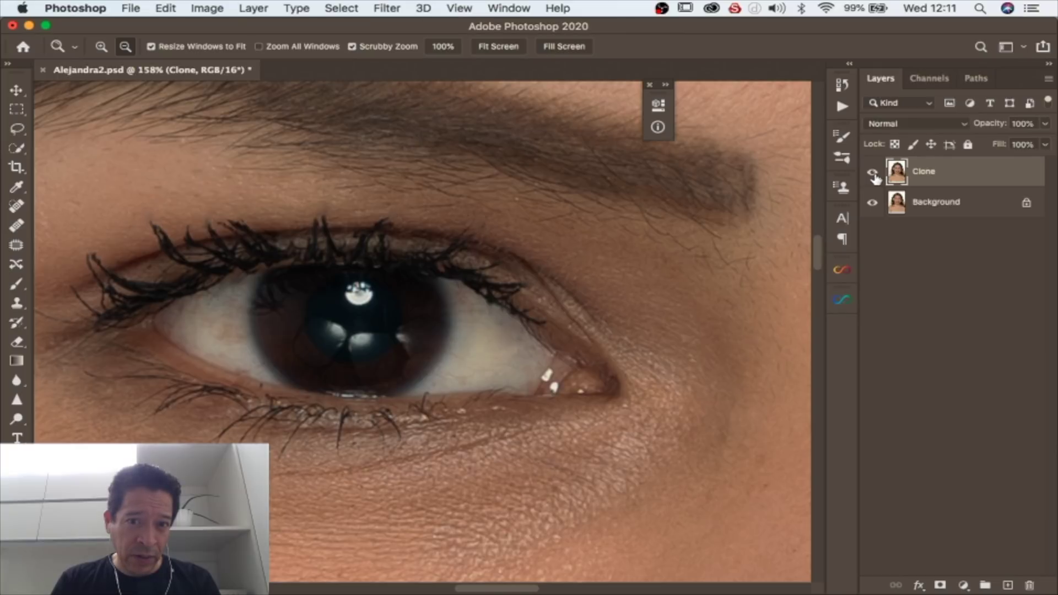
# - Examine the lashes of the other eye and the skin with the mole beneath it
pyautogui.moveTo(700, 378); pyautogui.dragTo(248, 362)
pyautogui.moveTo(634, 345); pyautogui.dragTo(312, 393)
pyautogui.moveTo(477, 402); pyautogui.dragTo(421, 415)
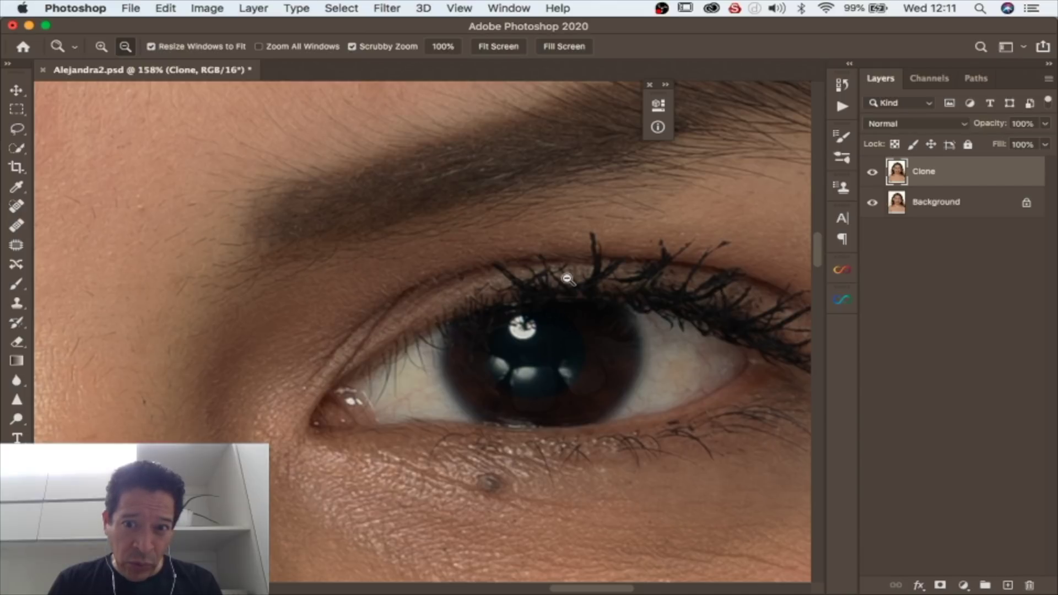
pyautogui.moveTo(732, 259); pyautogui.dragTo(756, 259)
pyautogui.moveTo(635, 305); pyautogui.dragTo(520, 305)
pyautogui.press('j')
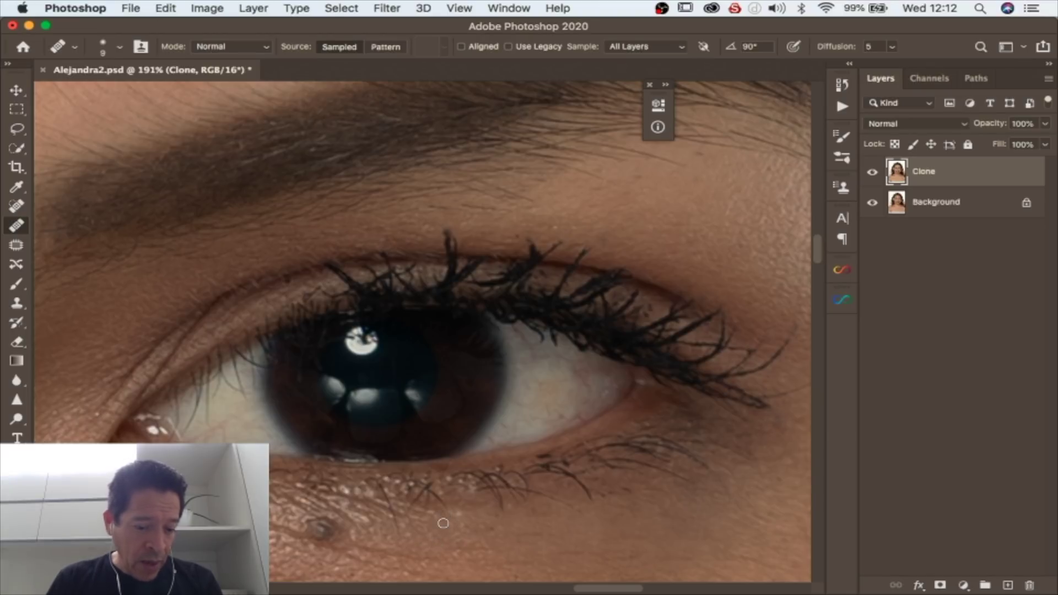
pyautogui.moveTo(443, 515); pyautogui.dragTo(461, 437)
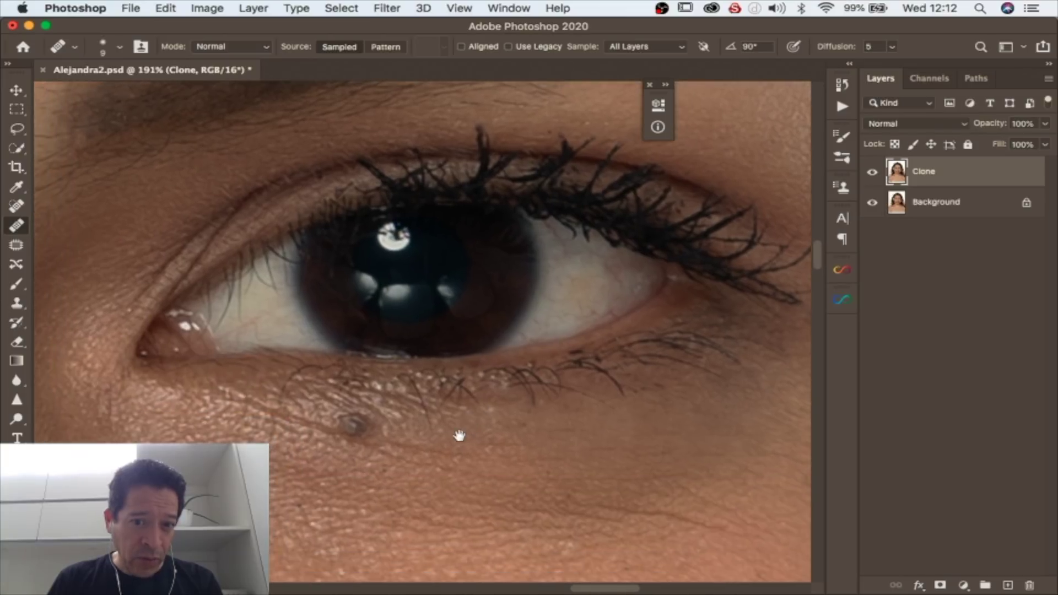
pyautogui.moveTo(400, 458); pyautogui.dragTo(398, 402)
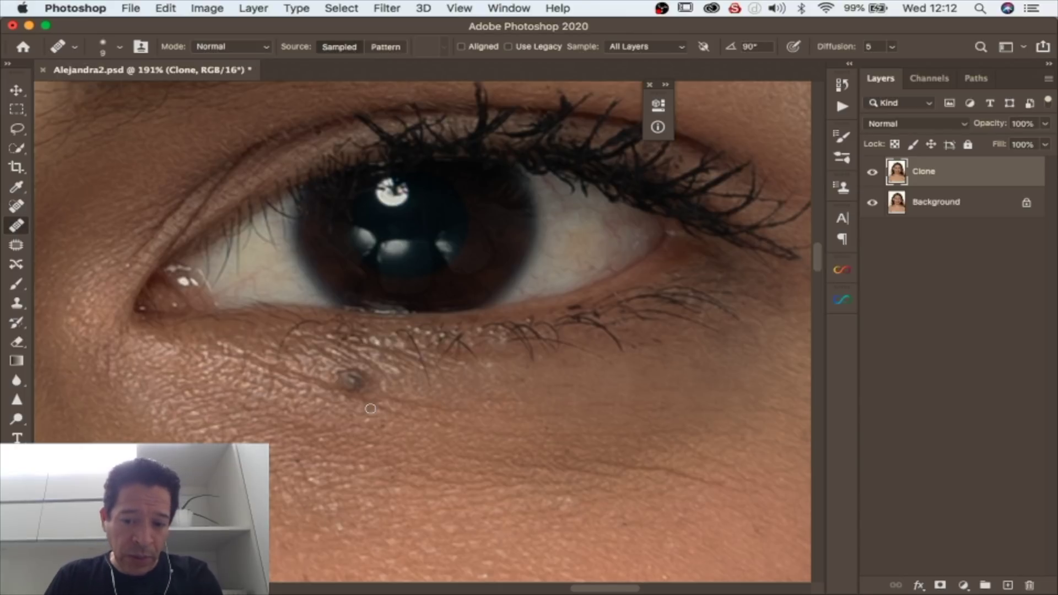
# - Try to heal the mole under the eye by sampling adjacent skin, starting with a 15 px brush and enlarging it
pyautogui.press(']')
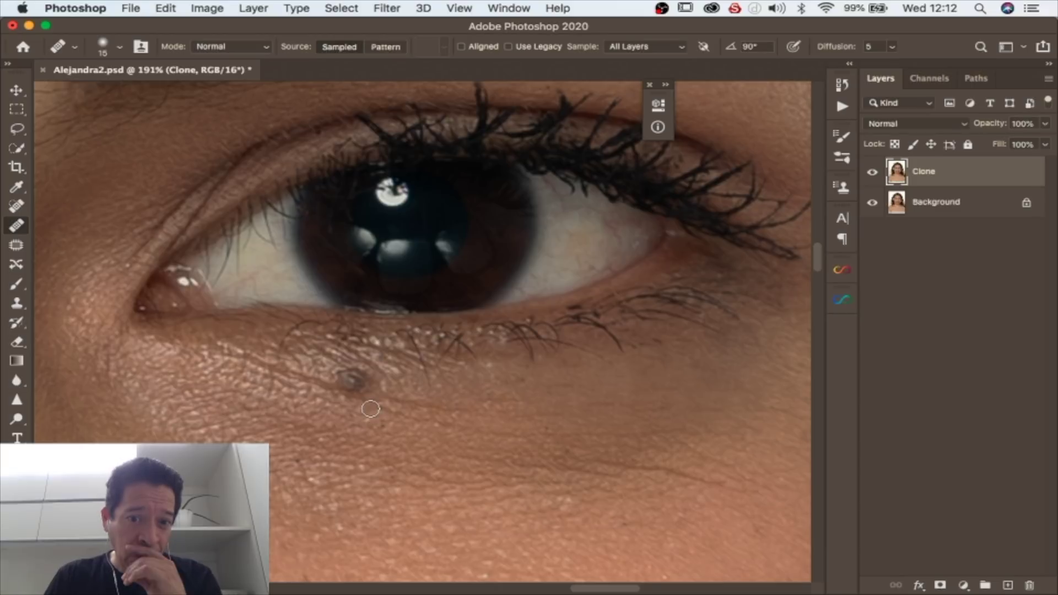
pyautogui.keyDown('alt'); pyautogui.click(401, 387); pyautogui.keyUp('alt')
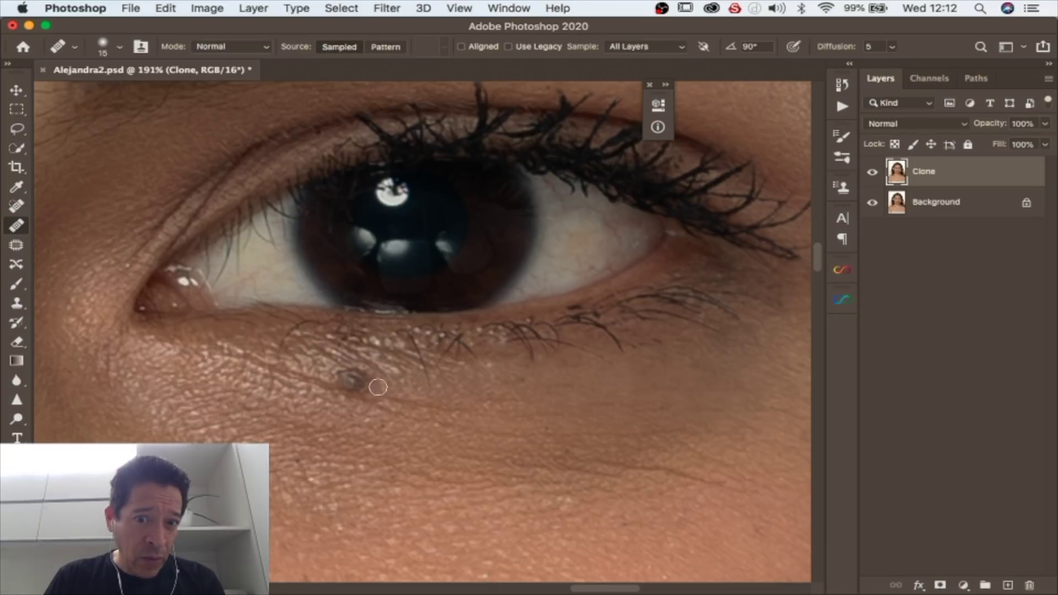
pyautogui.click(346, 380)
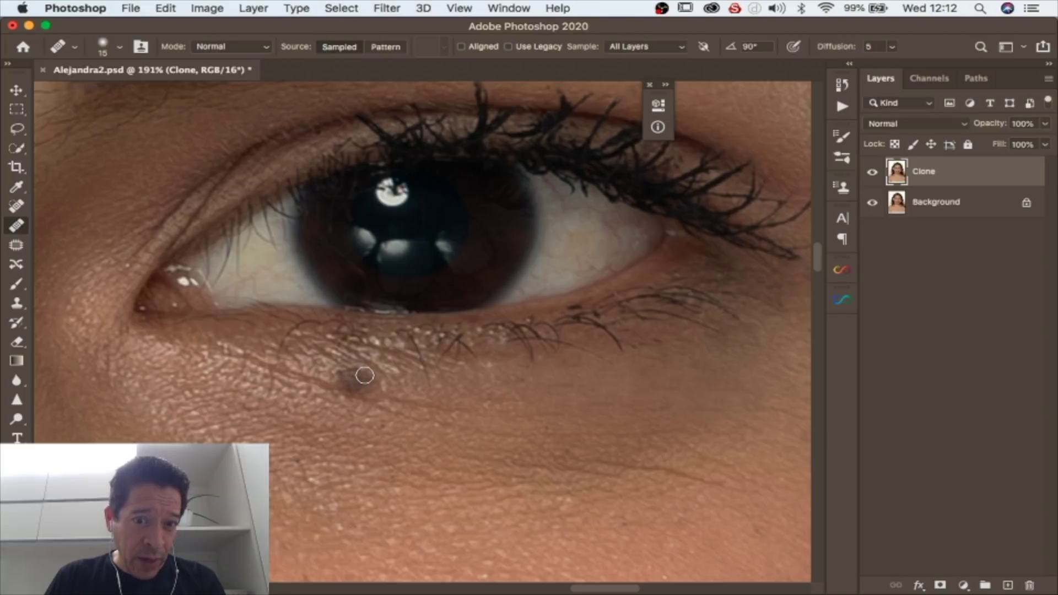
pyautogui.moveTo(353, 382); pyautogui.dragTo(344, 382)
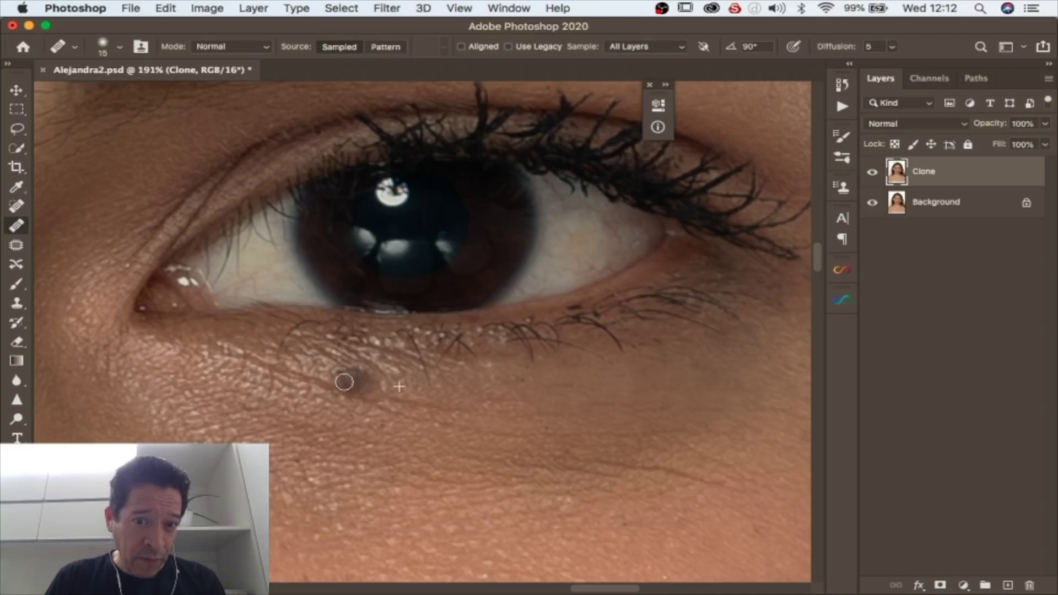
pyautogui.keyDown('alt'); pyautogui.click(383, 405); pyautogui.keyUp('alt')
pyautogui.press(']')
pyautogui.moveTo(359, 392)
pyautogui.mouseDown()
pyautogui.moveTo(342, 380)
pyautogui.moveTo(354, 374)
pyautogui.moveTo(373, 384)
pyautogui.moveTo(331, 373)
pyautogui.moveTo(351, 371)
pyautogui.moveTo(360, 387)
pyautogui.mouseUp()
pyautogui.press(']')
pyautogui.keyDown('alt'); pyautogui.click(450, 391); pyautogui.keyUp('alt')
pyautogui.press('z')
pyautogui.moveTo(489, 428)
pyautogui.mouseDown()
pyautogui.moveTo(563, 435)
pyautogui.moveTo(482, 441)
pyautogui.mouseUp()
# - Undo the healing strokes on the mole under the eye
pyautogui.press('super+z')
pyautogui.press('super+z')
pyautogui.press('super+z')
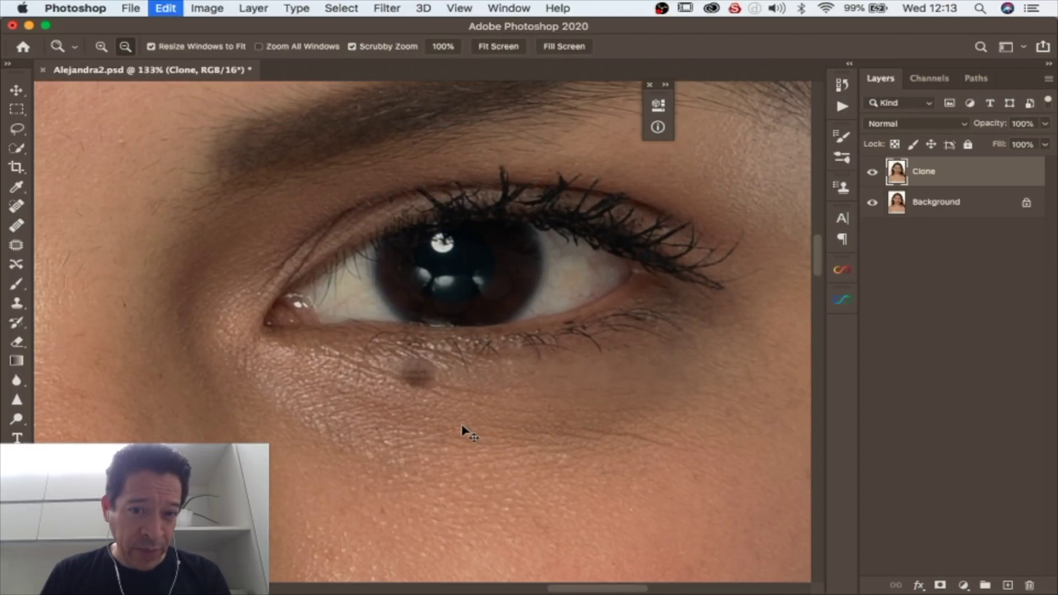
pyautogui.press('super+z')
pyautogui.press('super+z')
pyautogui.press('super+z')
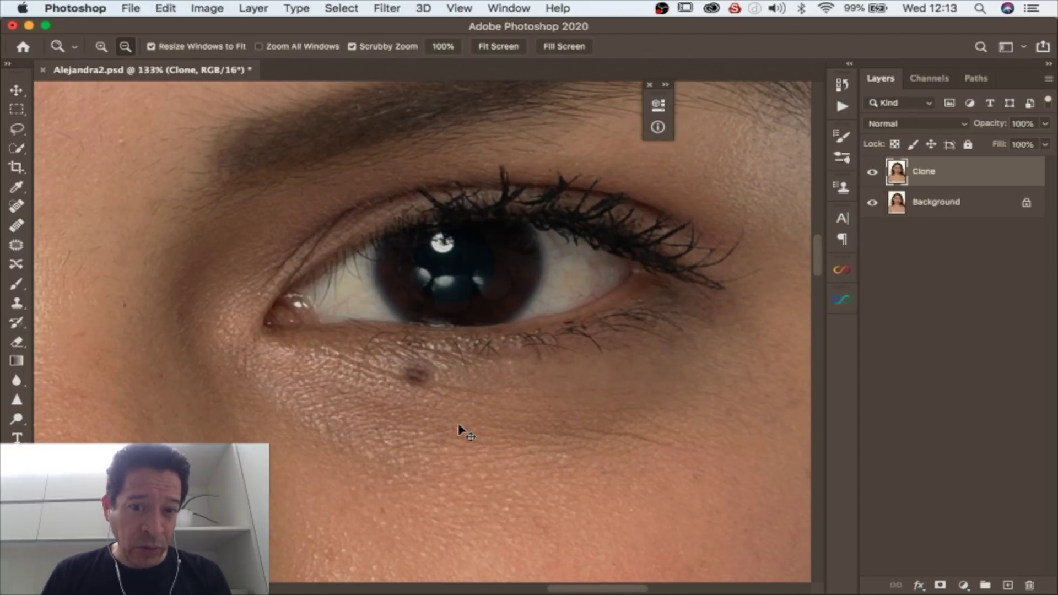
# - Enlarge the Healing Brush to 35 px, sample the skin just below the mole under the eye, and heal it
pyautogui.moveTo(400, 405); pyautogui.dragTo(465, 399)
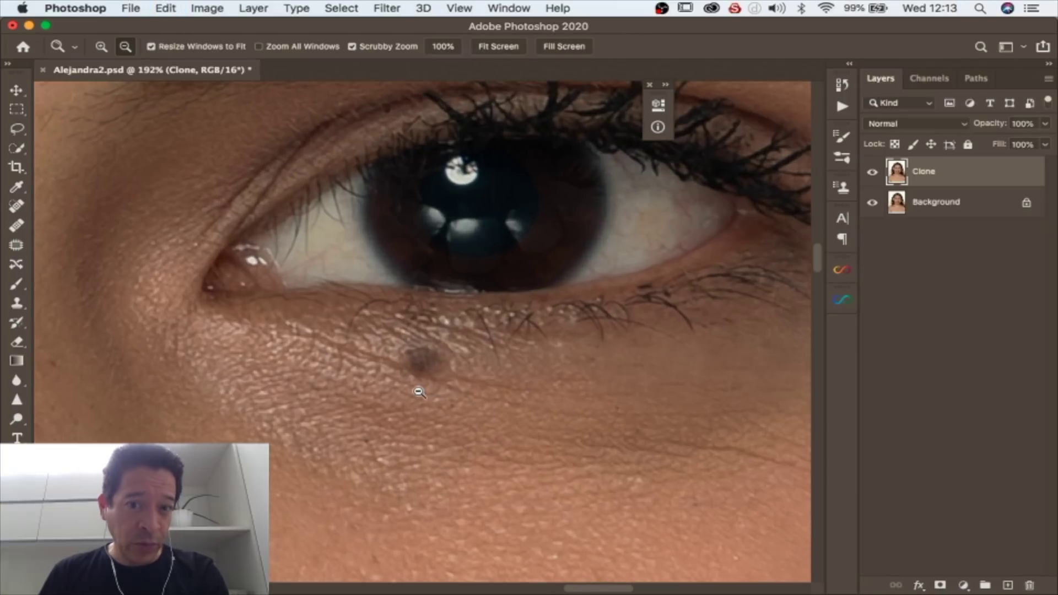
pyautogui.press('j')
pyautogui.press(']')
pyautogui.press(']')
pyautogui.keyDown('alt'); pyautogui.click(383, 385); pyautogui.keyUp('alt')
pyautogui.click(422, 361)
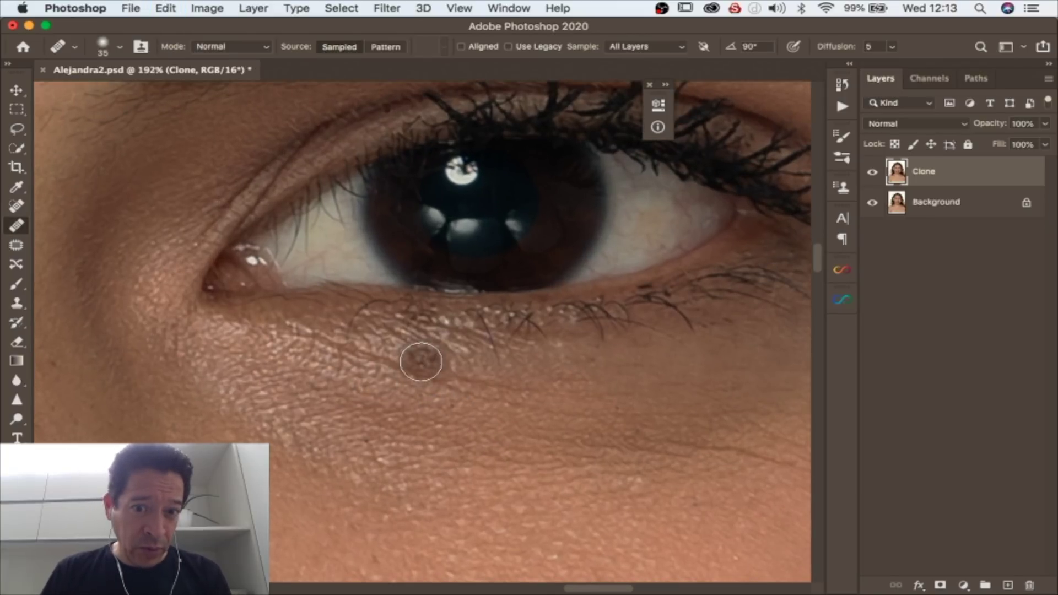
# - Toggle the Clone layer's visibility to compare the whole face with the original, and inspect the forehead, nose and mouth for remaining blemishes
pyautogui.press('z')
pyautogui.moveTo(619, 419); pyautogui.dragTo(518, 424)
pyautogui.moveTo(650, 427); pyautogui.dragTo(585, 434)
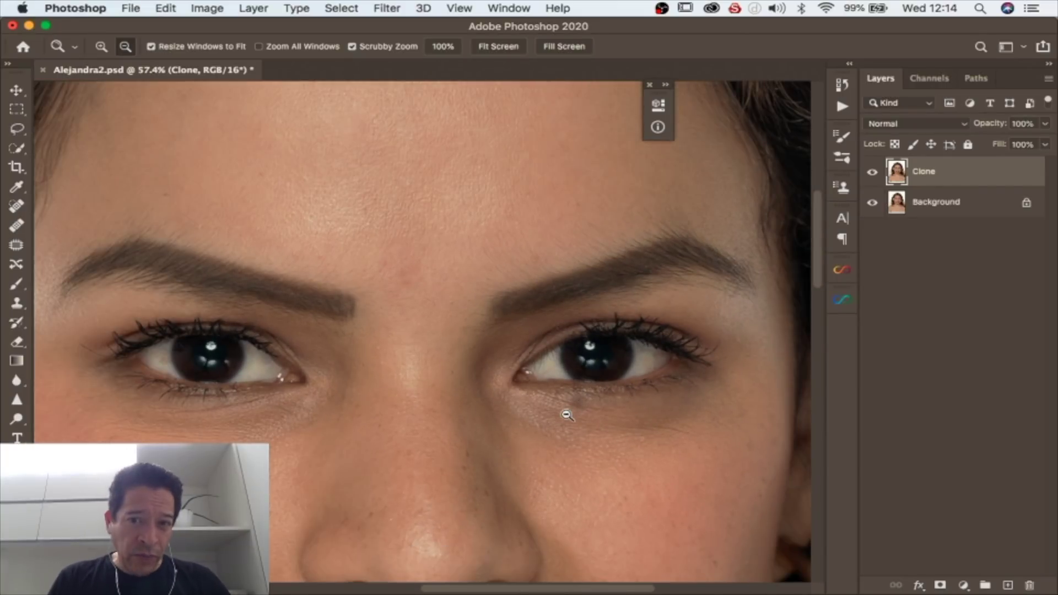
pyautogui.moveTo(416, 331); pyautogui.dragTo(376, 334)
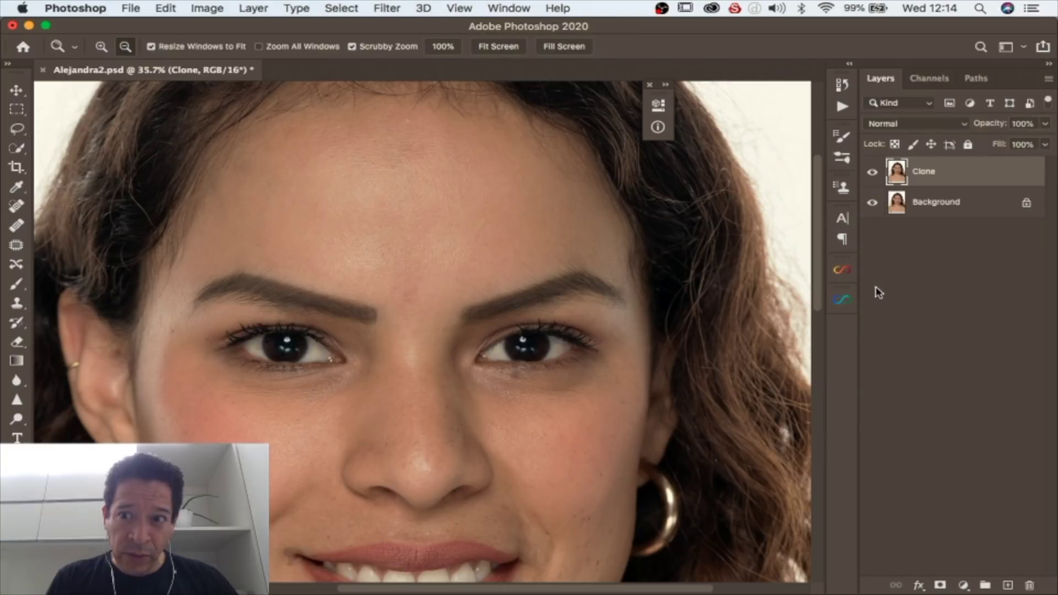
pyautogui.hotkey('ctrl', 'Up')
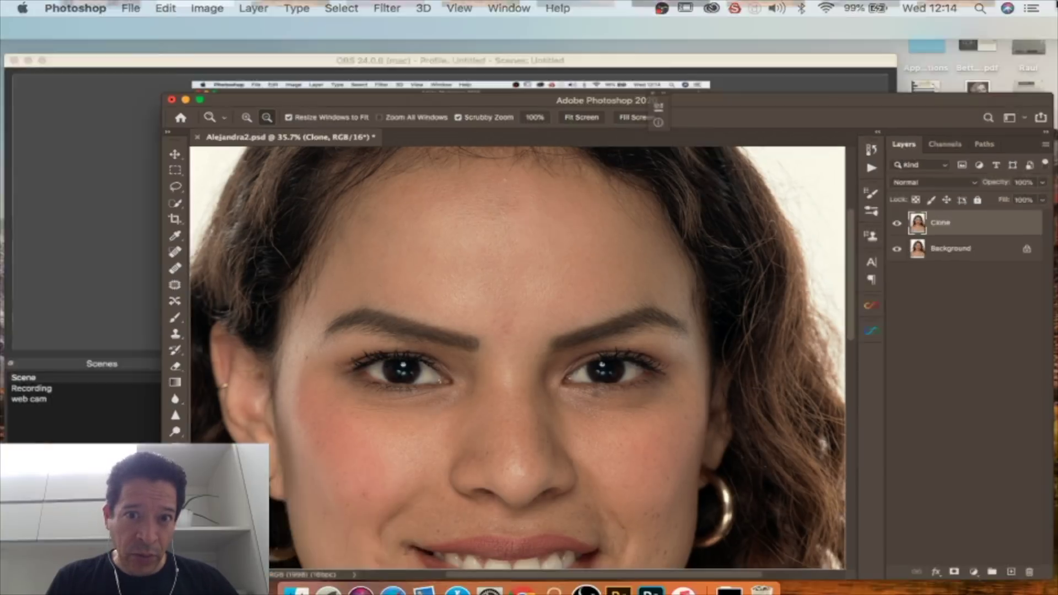
pyautogui.hotkey('ctrl', 'Up')
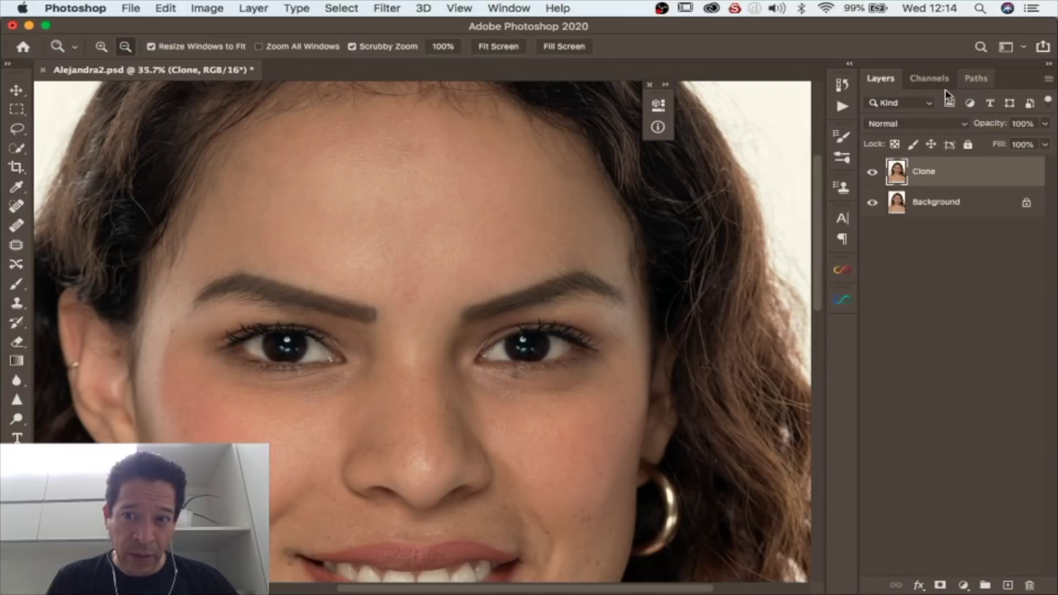
pyautogui.click(873, 173)
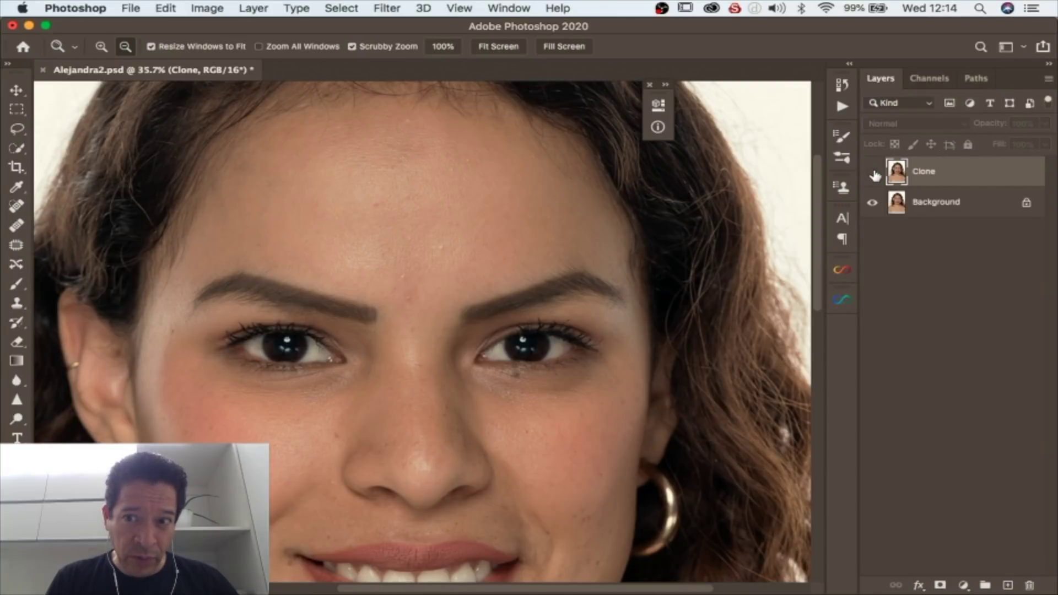
pyautogui.click(874, 174)
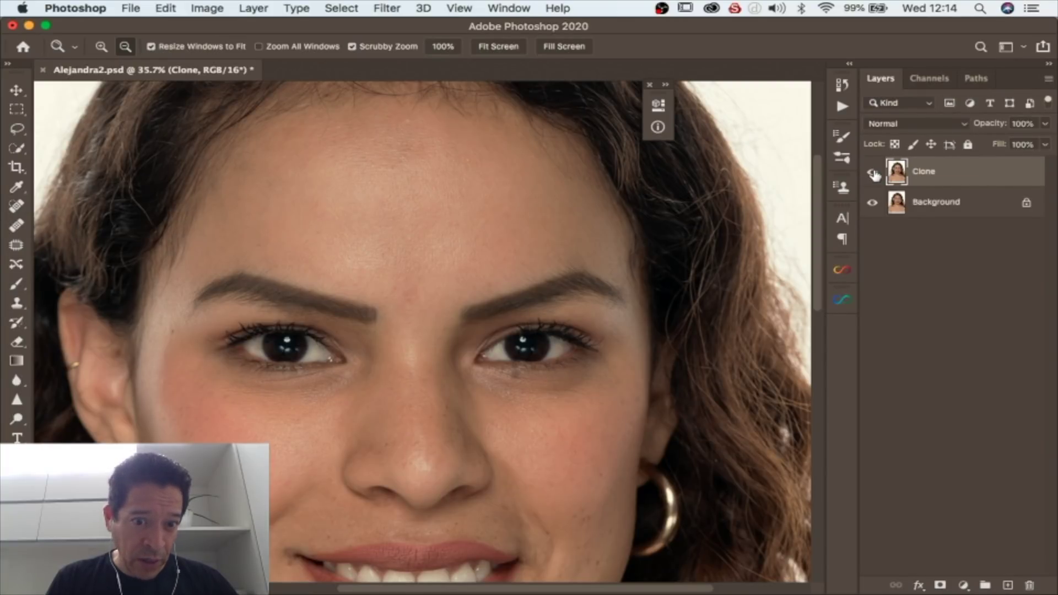
pyautogui.moveTo(370, 253); pyautogui.dragTo(429, 252)
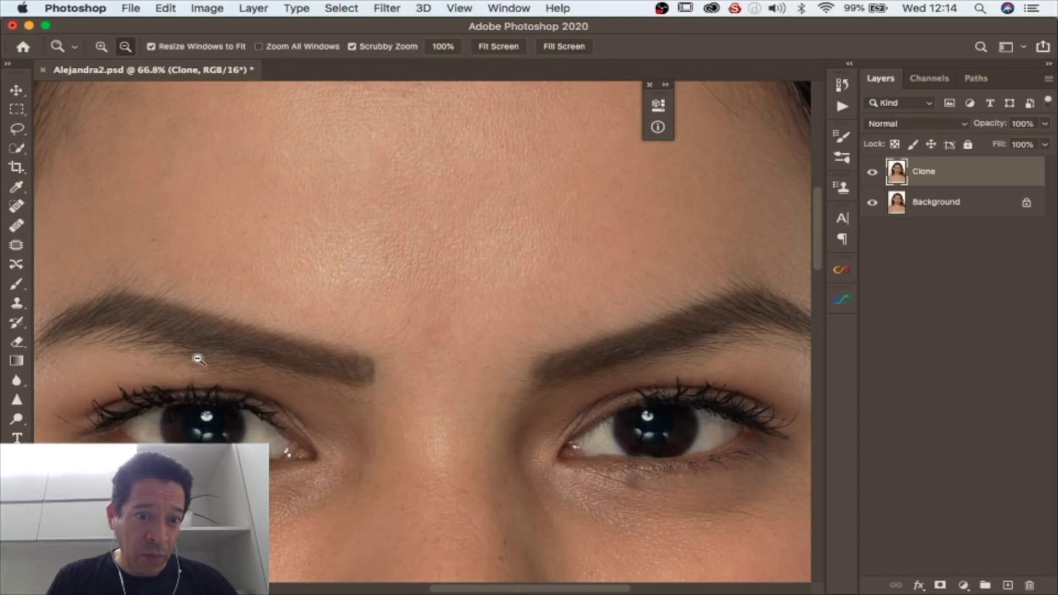
pyautogui.scroll(-10, 198, 359)
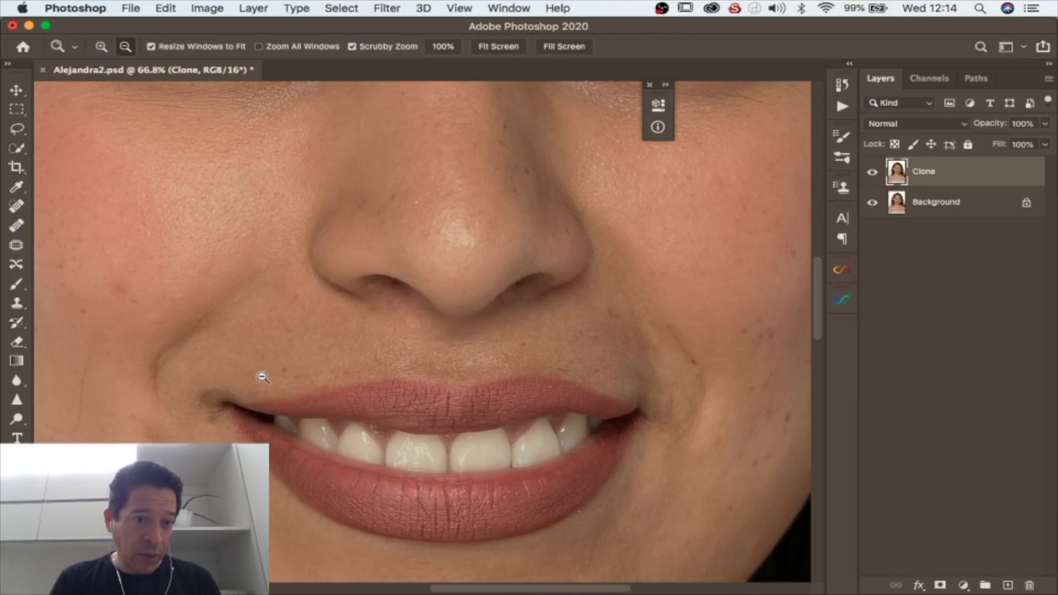
# - Heal the stray hair on the cheek beside the mouth corner with the 35 px Healing Brush
pyautogui.moveTo(67, 371); pyautogui.dragTo(71, 366)
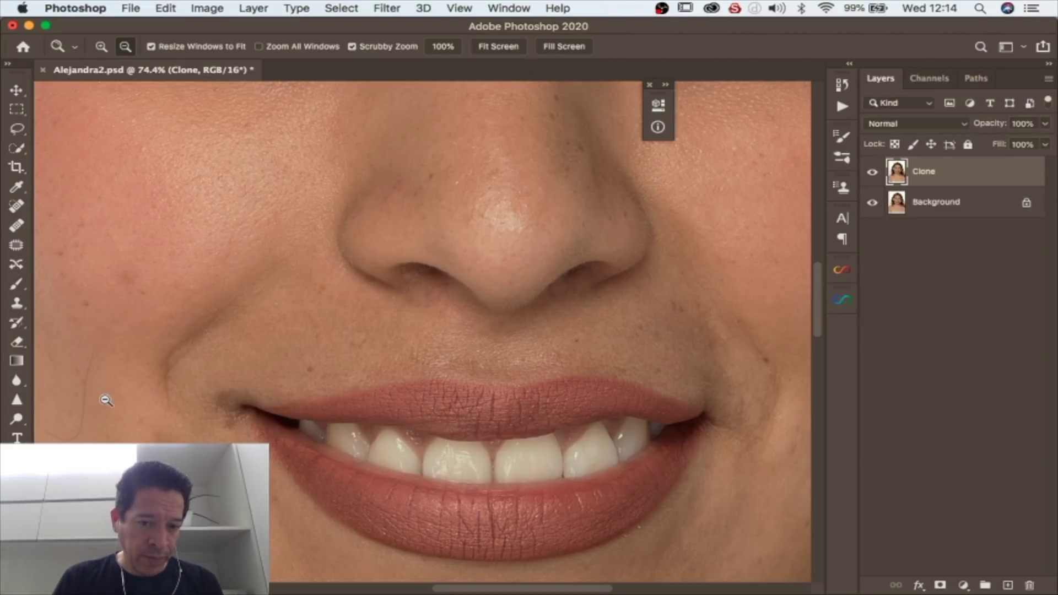
pyautogui.press('j')
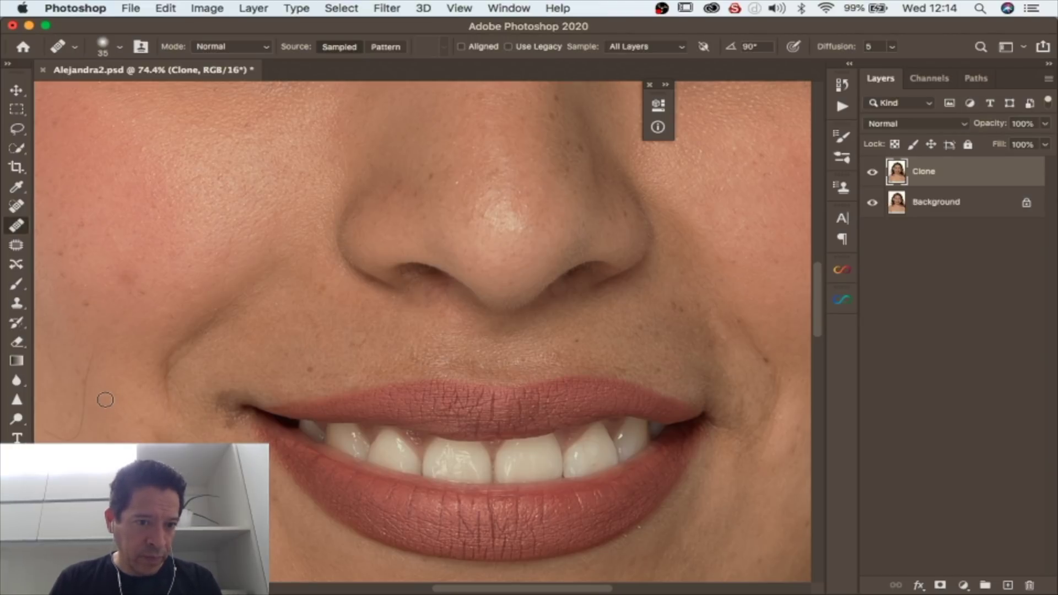
pyautogui.moveTo(94, 337); pyautogui.dragTo(48, 433)
# - Heal the small dark spots left on the nose and forehead with the 35 px Healing Brush
pyautogui.scroll(4, 527, 287)
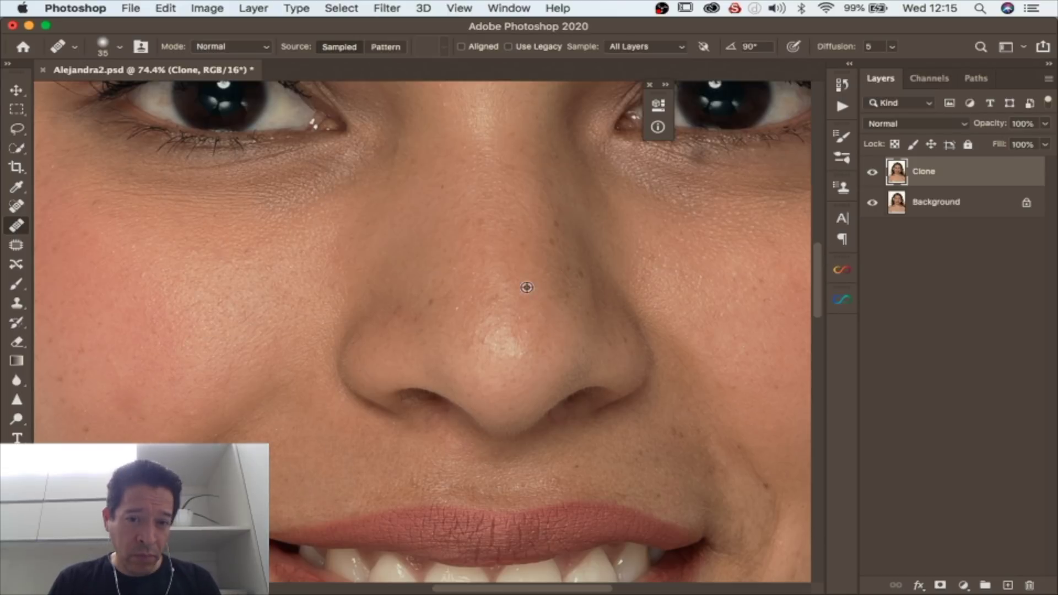
pyautogui.scroll(7, 598, 280)
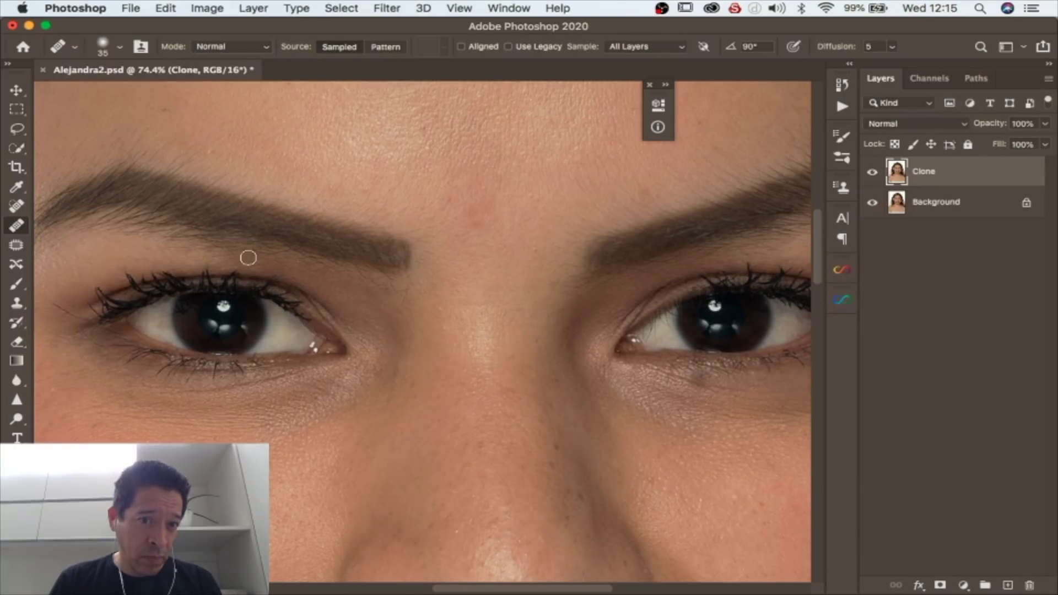
pyautogui.hscroll(-5, 295, 355)
pyautogui.scroll(8, 149, 350)
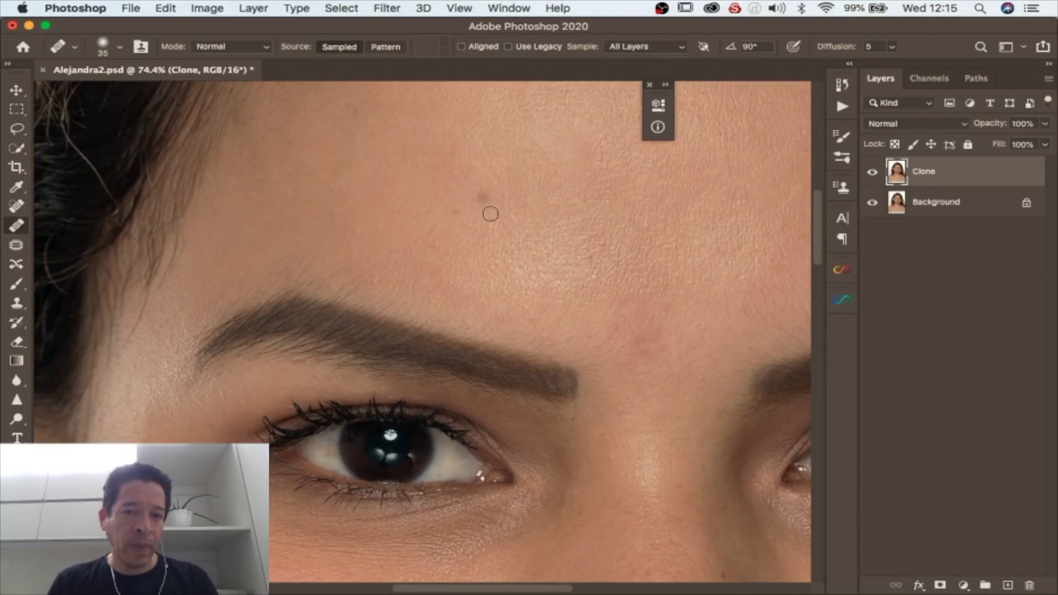
pyautogui.scroll(-8, 672, 290)
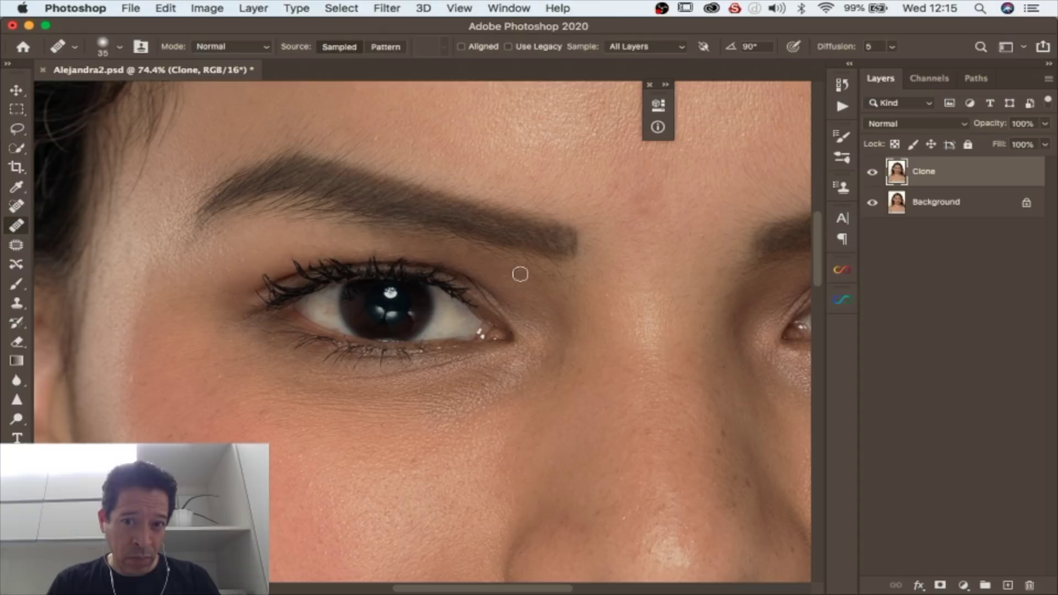
pyautogui.scroll(-9, 590, 404)
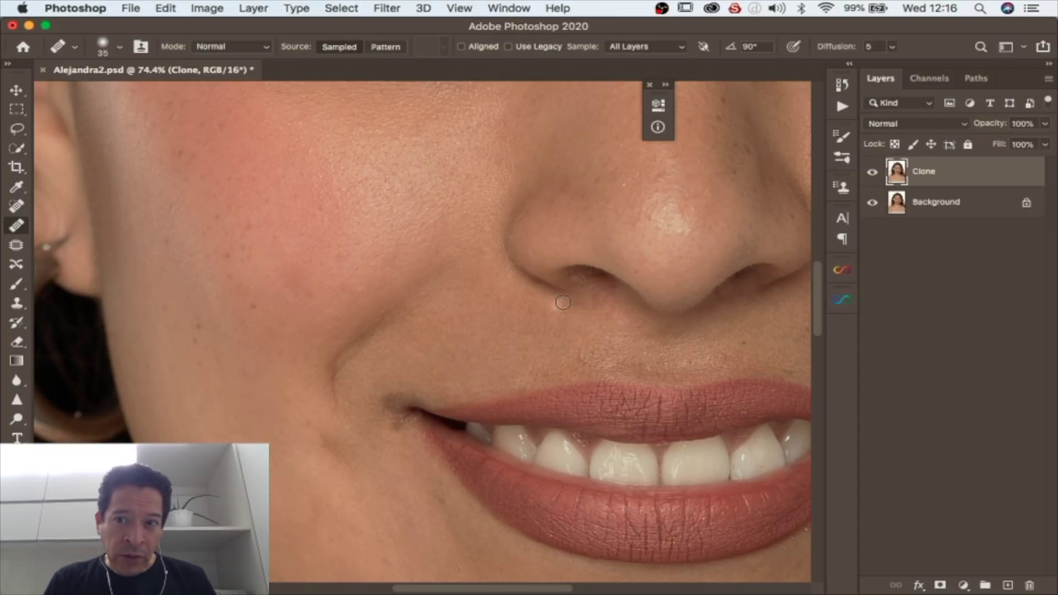
# - Toggle the Clone layer's visibility repeatedly to compare the healed cheek, eye area and nose with the original
pyautogui.scroll(2, 643, 271)
pyautogui.scroll(1, 608, 278)
pyautogui.hotkey('ctrl', 'Up')
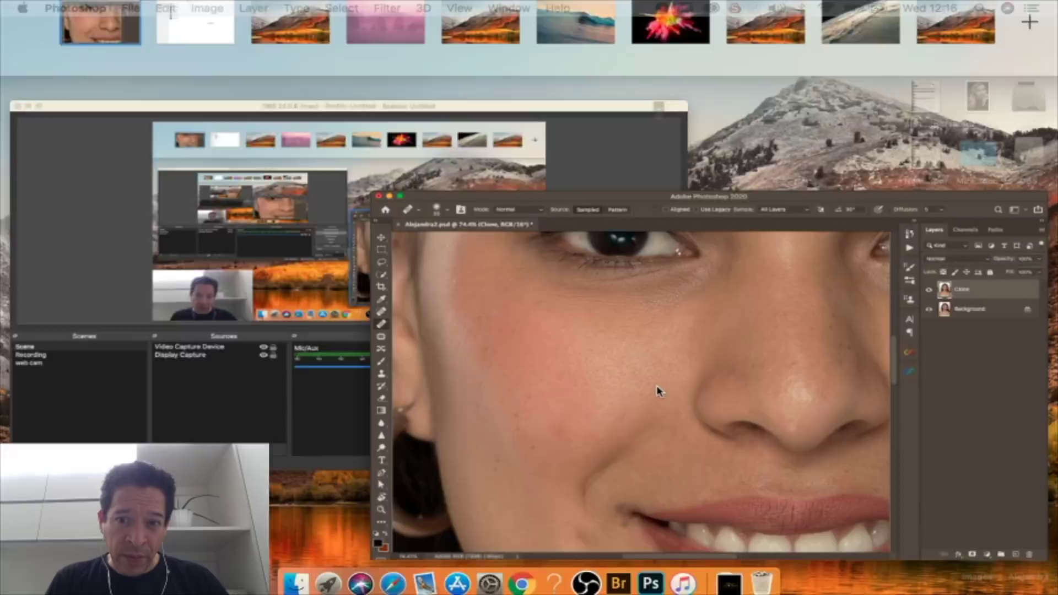
pyautogui.click(659, 391)
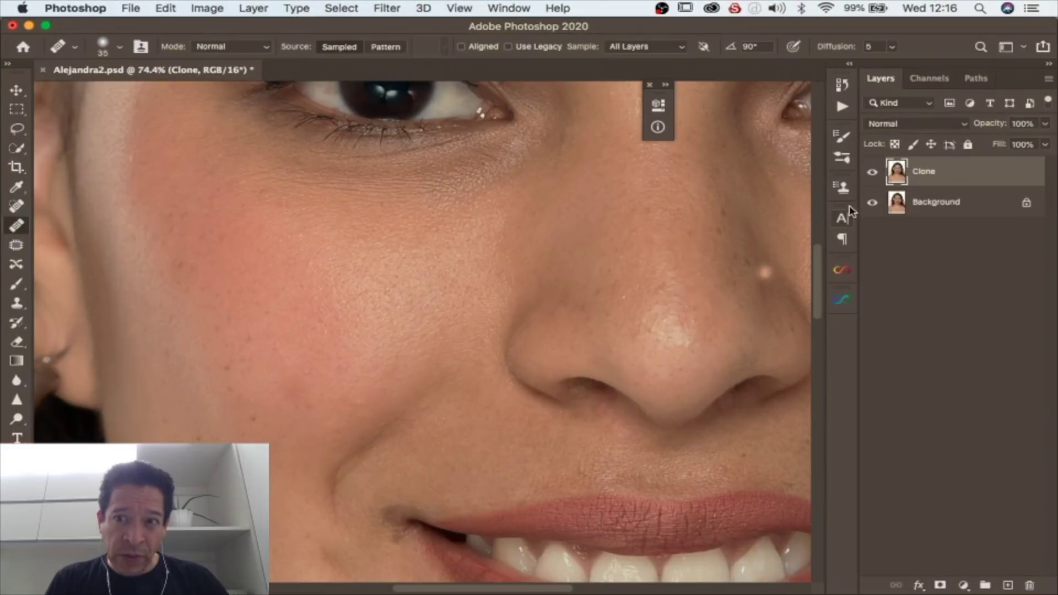
pyautogui.scroll(1, 789, 221)
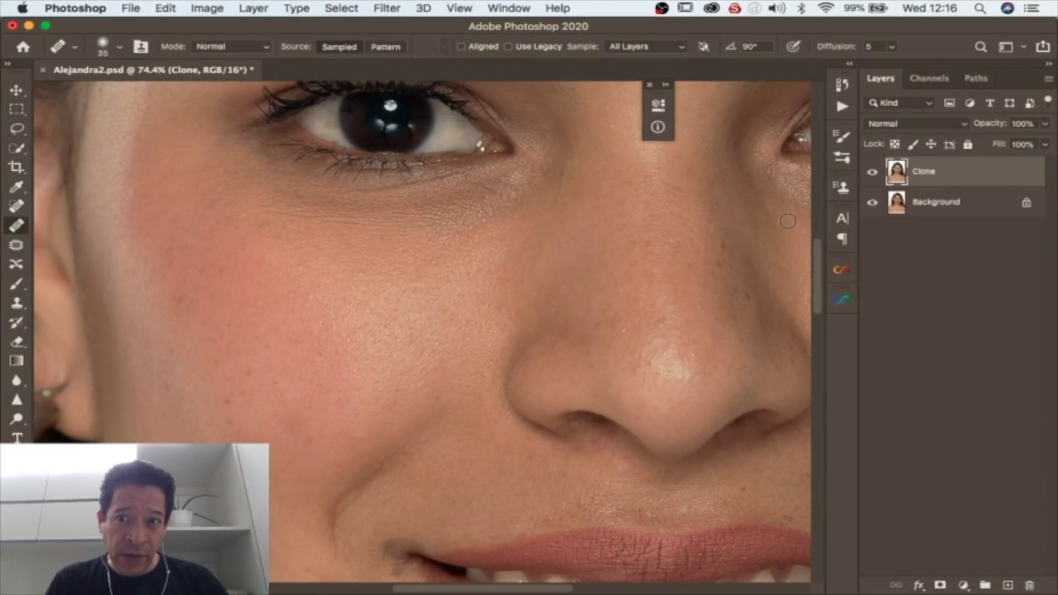
pyautogui.click(872, 177)
pyautogui.click(873, 177)
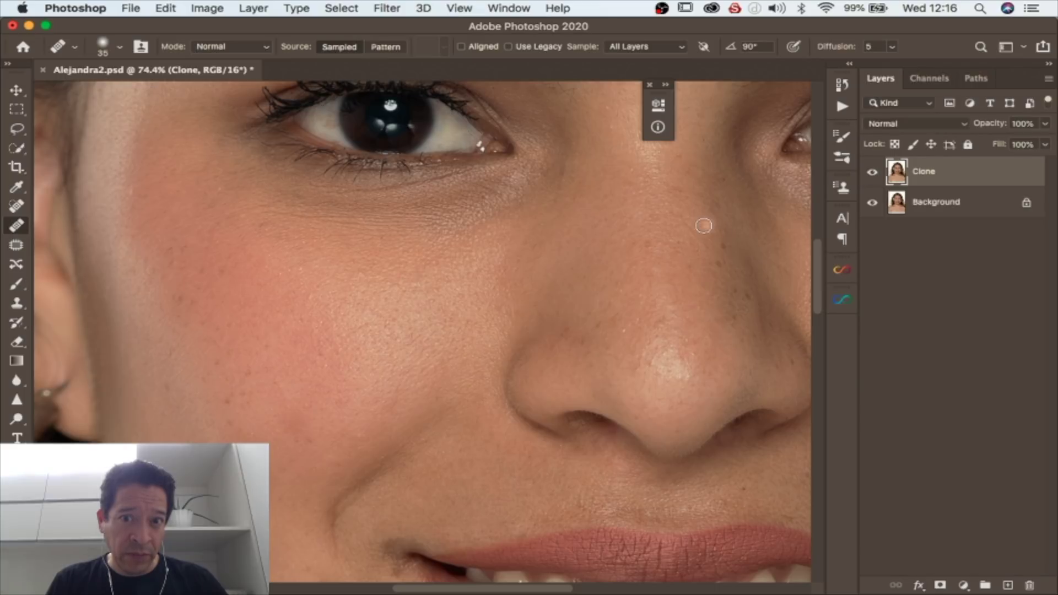
pyautogui.scroll(4, 704, 225)
pyautogui.scroll(1, 753, 228)
pyautogui.click(872, 173)
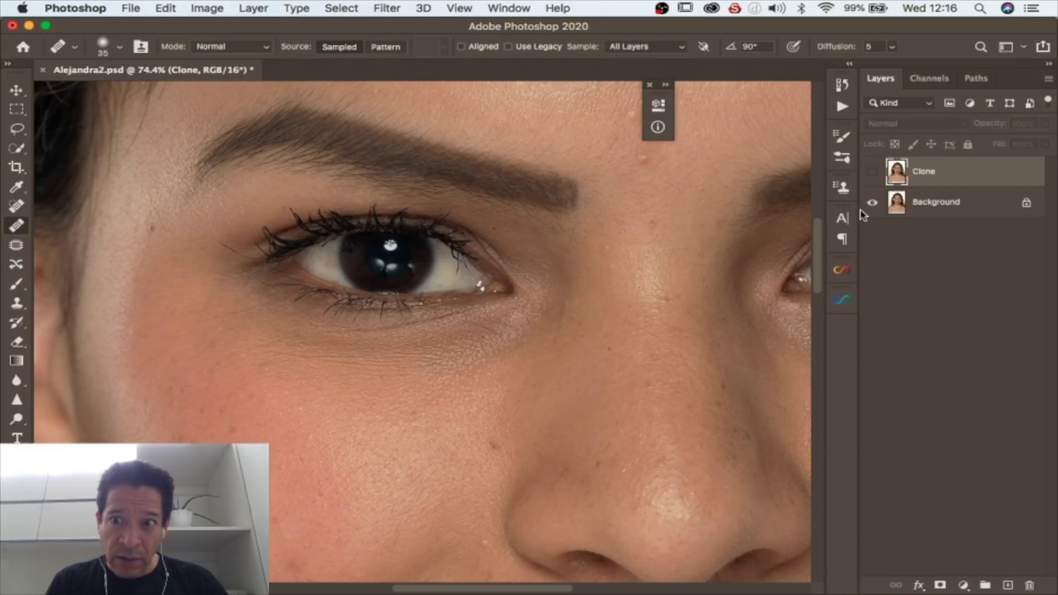
pyautogui.click(874, 173)
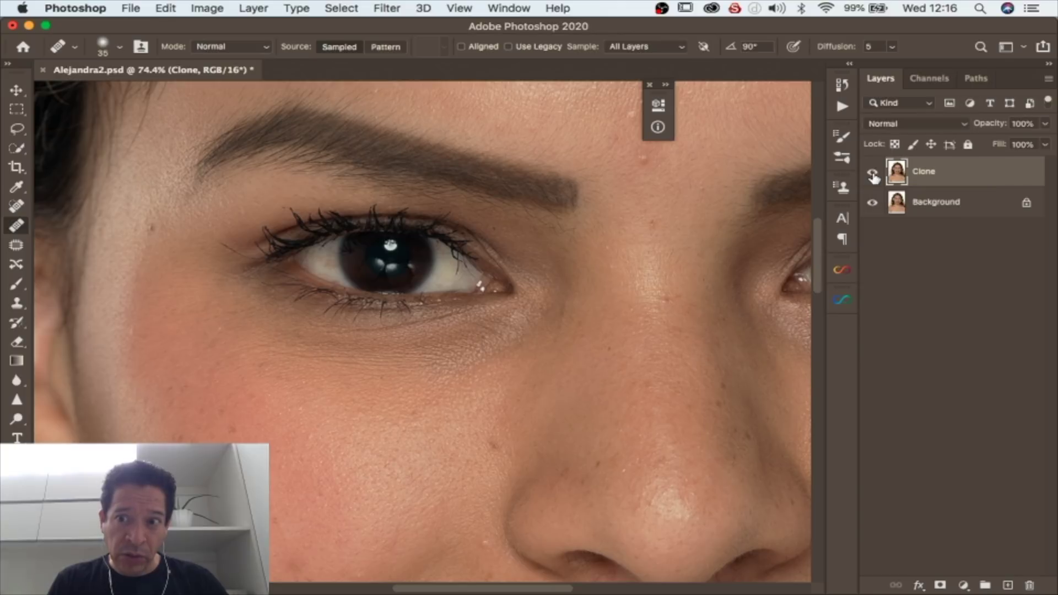
pyautogui.click(871, 173)
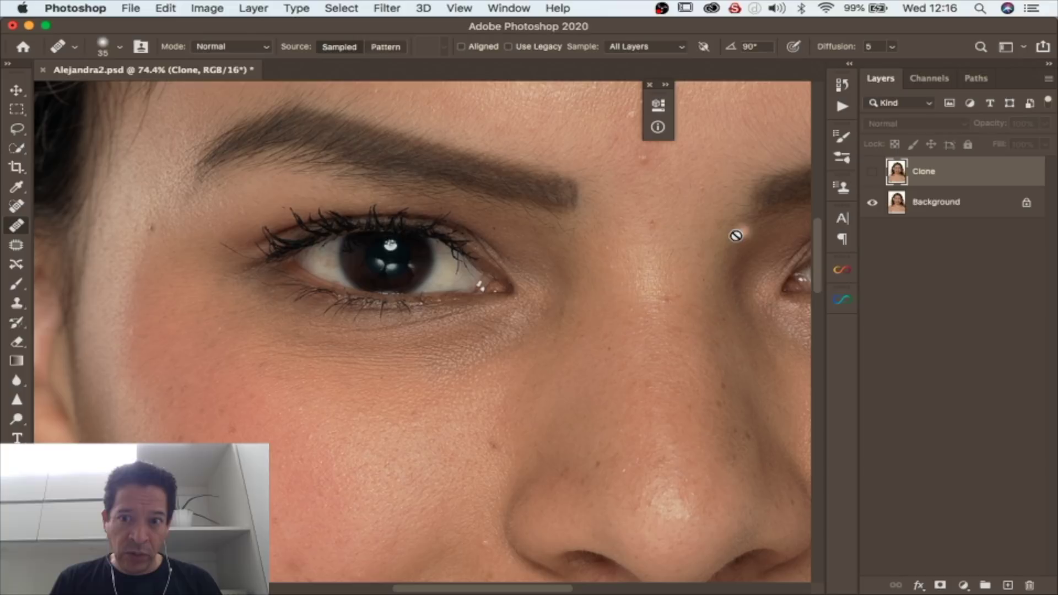
pyautogui.click(872, 172)
# - Heal the dark spots on the lower cheek between the mouth corner and the hoop earring, sampling nearby clean skin
pyautogui.moveTo(671, 316); pyautogui.dragTo(420, 301)
pyautogui.moveTo(761, 398); pyautogui.dragTo(489, 333)
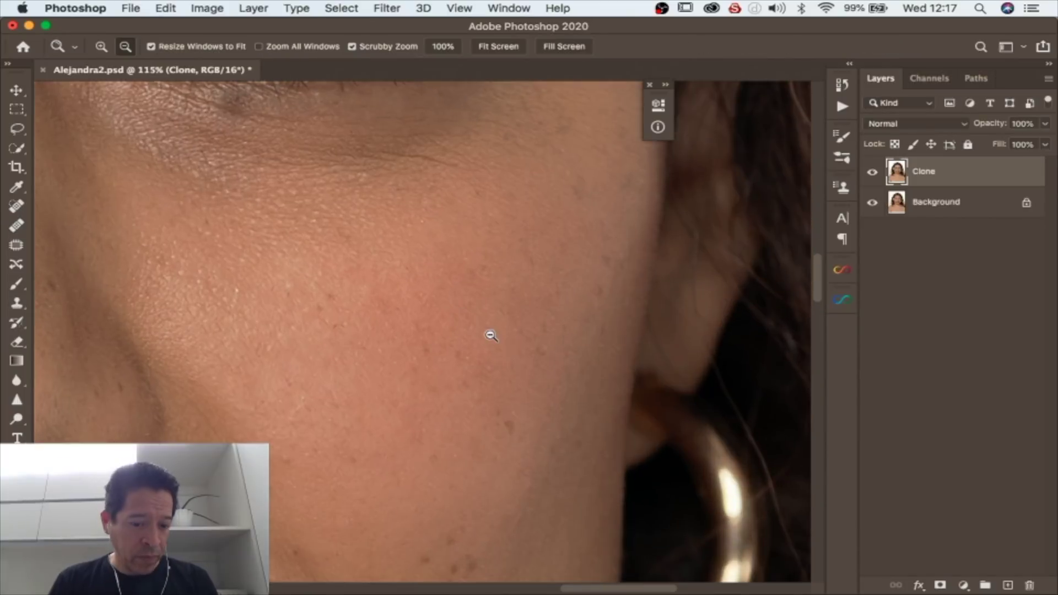
pyautogui.click(457, 353)
pyautogui.scroll(-8, 455, 342)
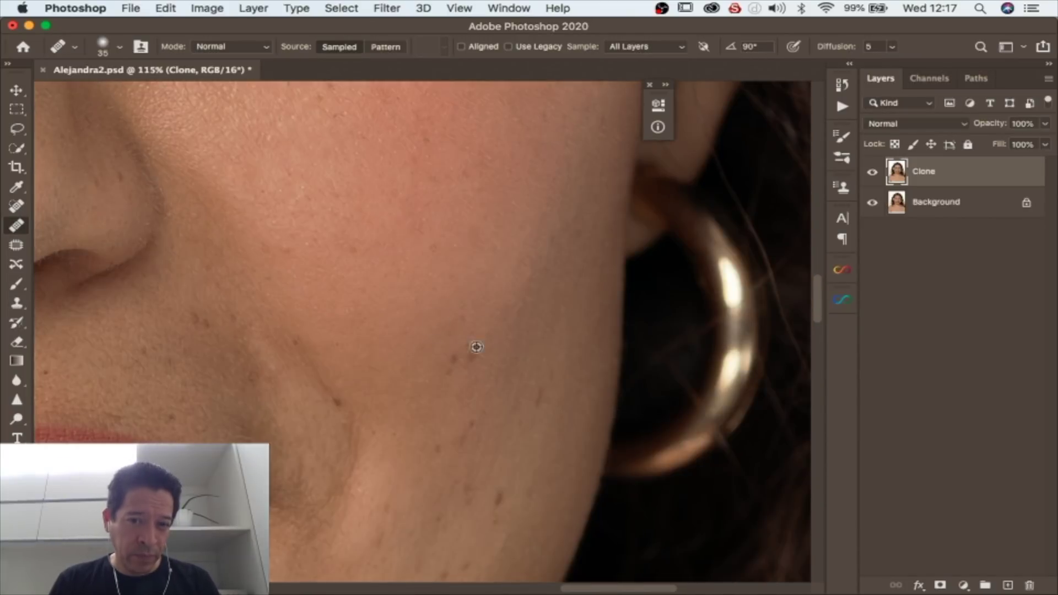
pyautogui.scroll(-6, 479, 346)
pyautogui.scroll(-1, 518, 347)
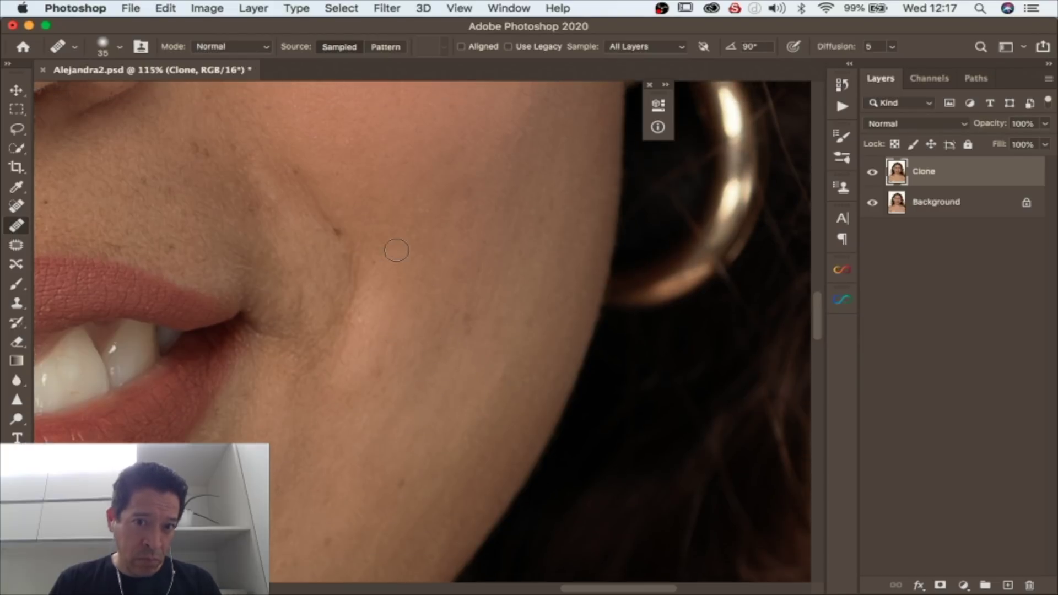
pyautogui.scroll(5, 358, 243)
pyautogui.scroll(-12, 333, 329)
pyautogui.scroll(8, 470, 307)
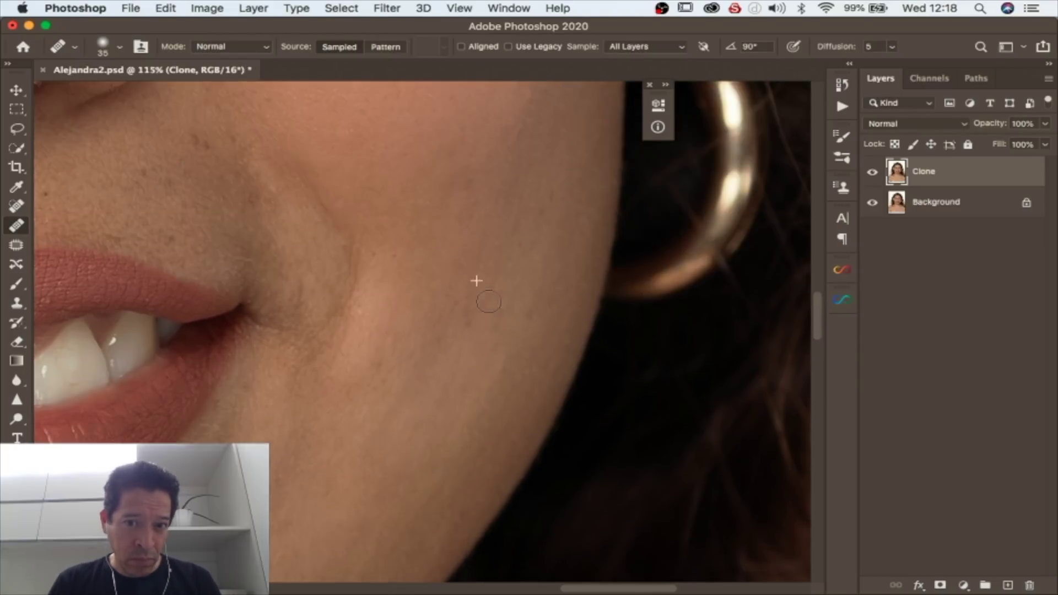
# - Toggle the Clone layer's visibility to compare the cheek beside the hoop earring with the original
pyautogui.scroll(3, 474, 314)
pyautogui.scroll(3, 441, 370)
pyautogui.scroll(-5, 352, 379)
pyautogui.scroll(6, 229, 382)
pyautogui.moveTo(265, 382); pyautogui.dragTo(215, 383)
pyautogui.click(873, 174)
pyautogui.click(874, 173)
pyautogui.moveTo(314, 292)
pyautogui.mouseDown()
pyautogui.moveTo(383, 298)
pyautogui.moveTo(336, 301)
pyautogui.mouseUp()
# - Heal the remaining spots above the upper lip and along the side of the nose
pyautogui.scroll(-6, 336, 311)
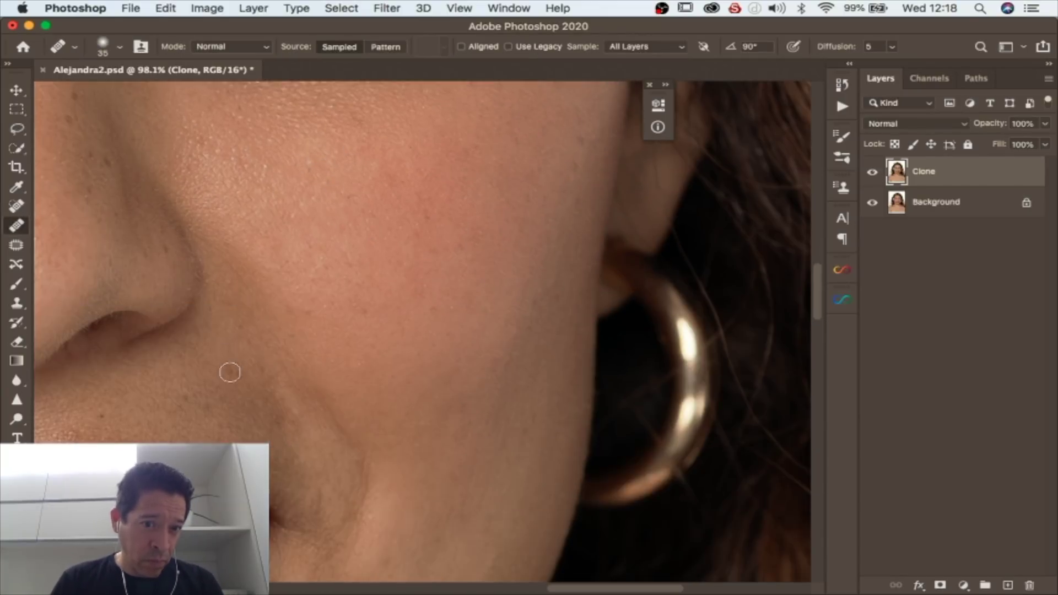
pyautogui.scroll(-2, 243, 328)
pyautogui.hscroll(-5, 150, 382)
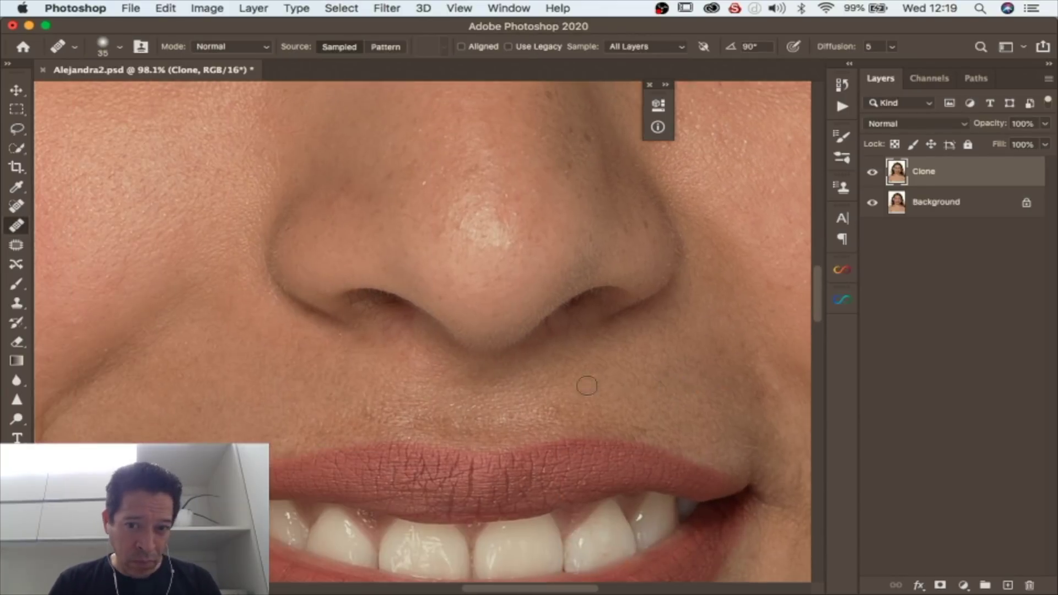
pyautogui.scroll(5, 469, 402)
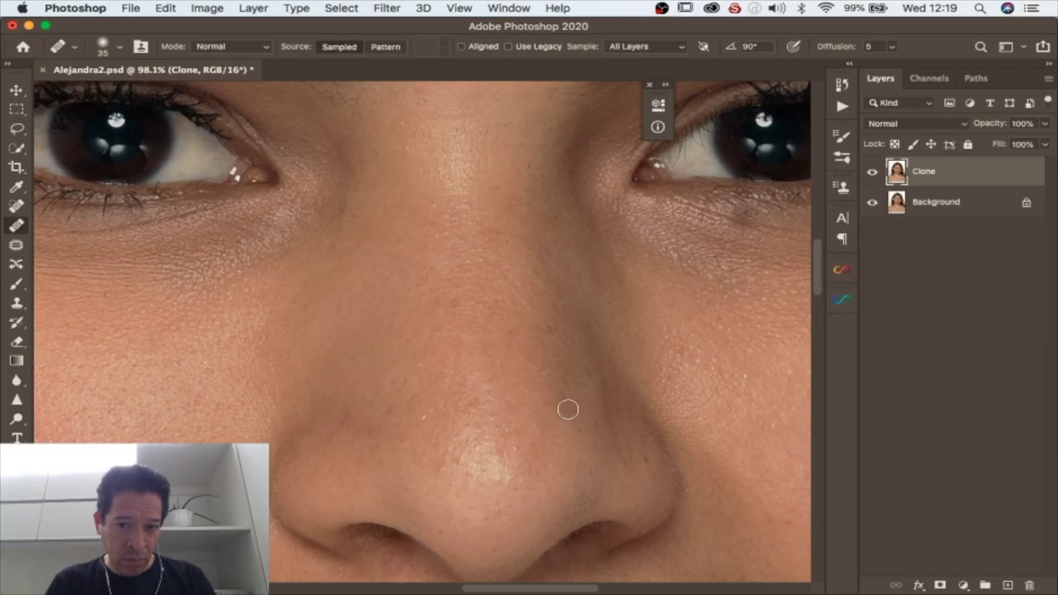
# - Heal the small spots on the opposite, more strongly blushed cheek, sampling adjacent skin
pyautogui.scroll(-5, 583, 406)
pyautogui.hscroll(-4, 333, 347)
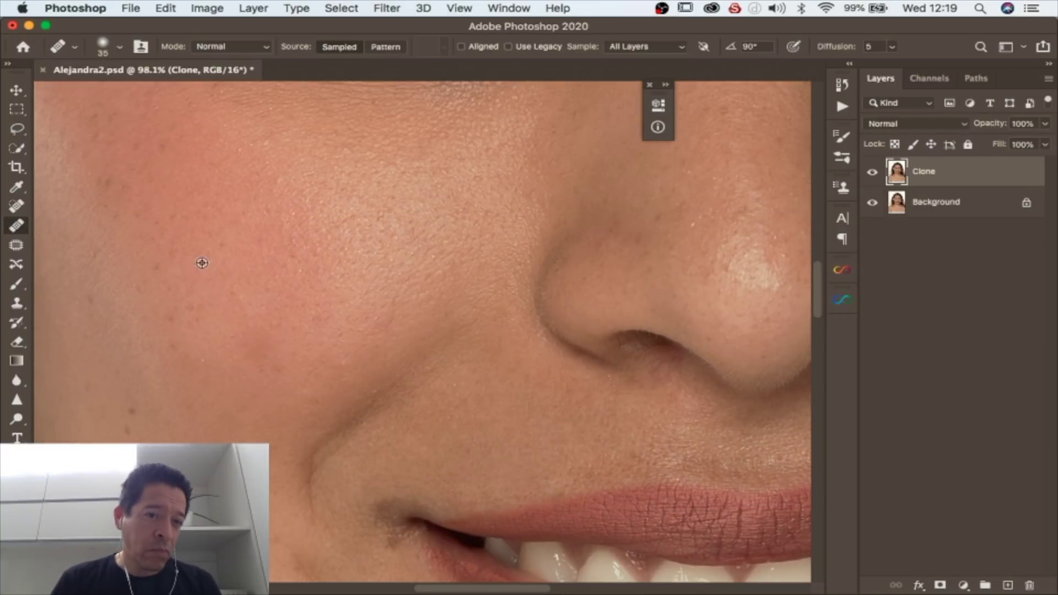
pyautogui.scroll(3, 277, 348)
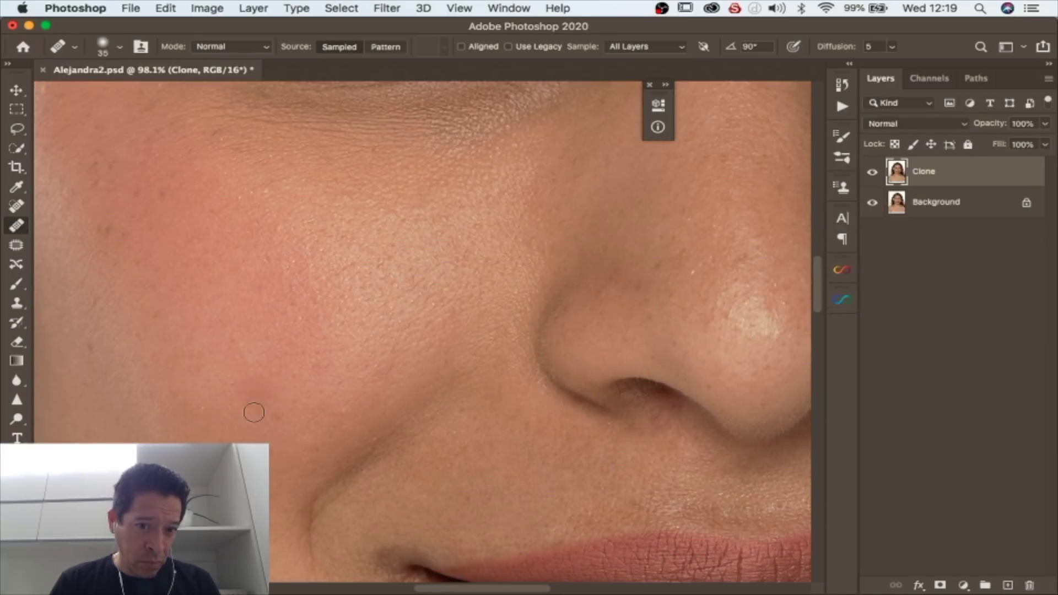
pyautogui.scroll(7, 275, 410)
# - Reduce the Healing Brush to 21 px and heal the long stray hair on the forehead near the hairline
pyautogui.scroll(15, 220, 336)
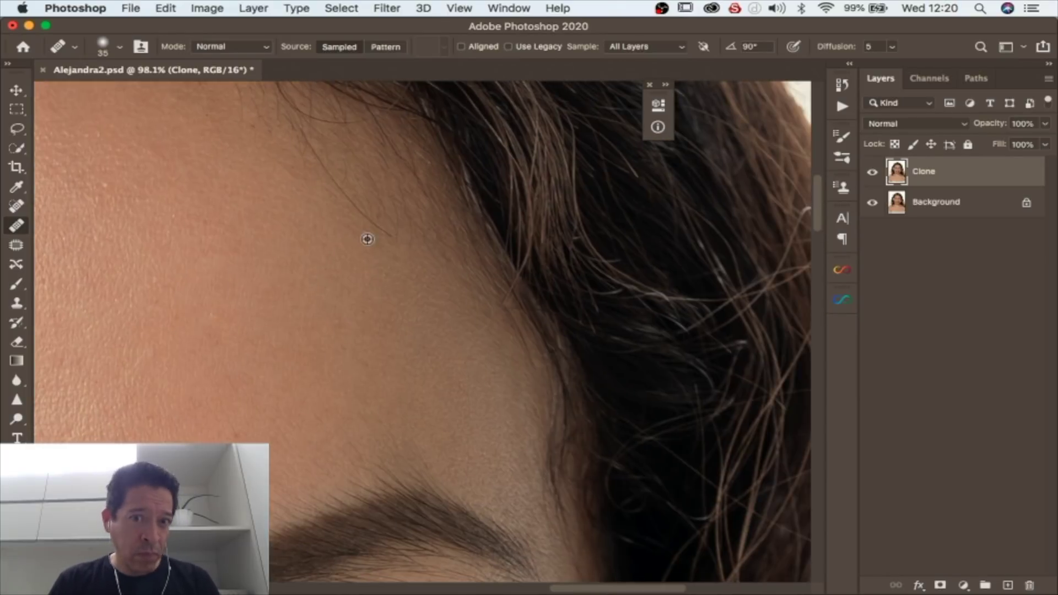
pyautogui.rightClick(406, 251)
pyautogui.moveTo(391, 236); pyautogui.dragTo(317, 157)
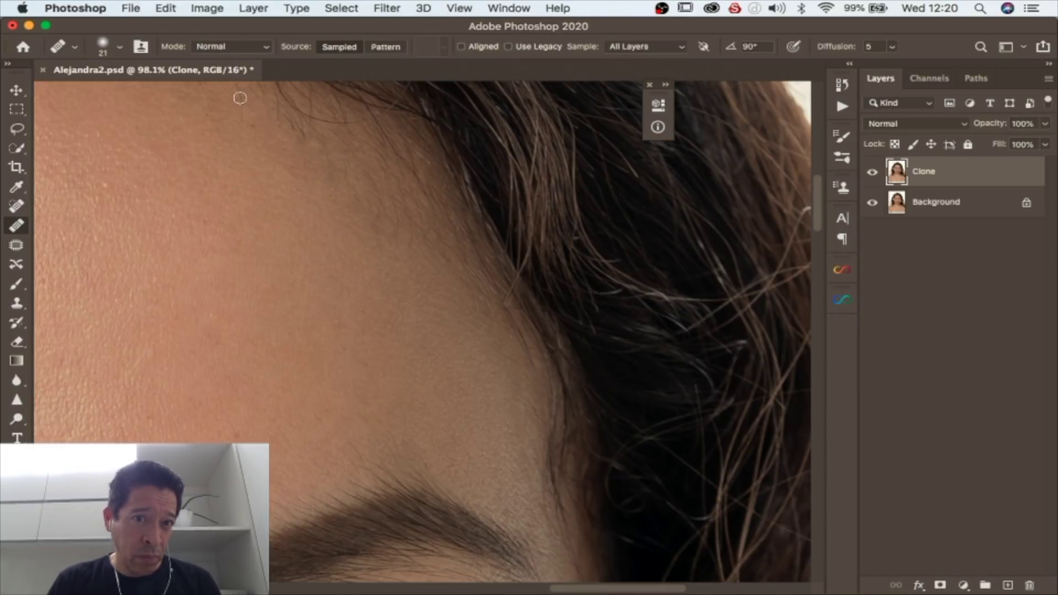
# - Heal the small blemish on the skin between the eyebrows with the 21 px Healing Brush
pyautogui.scroll(-8, 475, 269)
pyautogui.hscroll(-10, 475, 269)
pyautogui.scroll(-4, 427, 327)
pyautogui.hscroll(2, 427, 327)
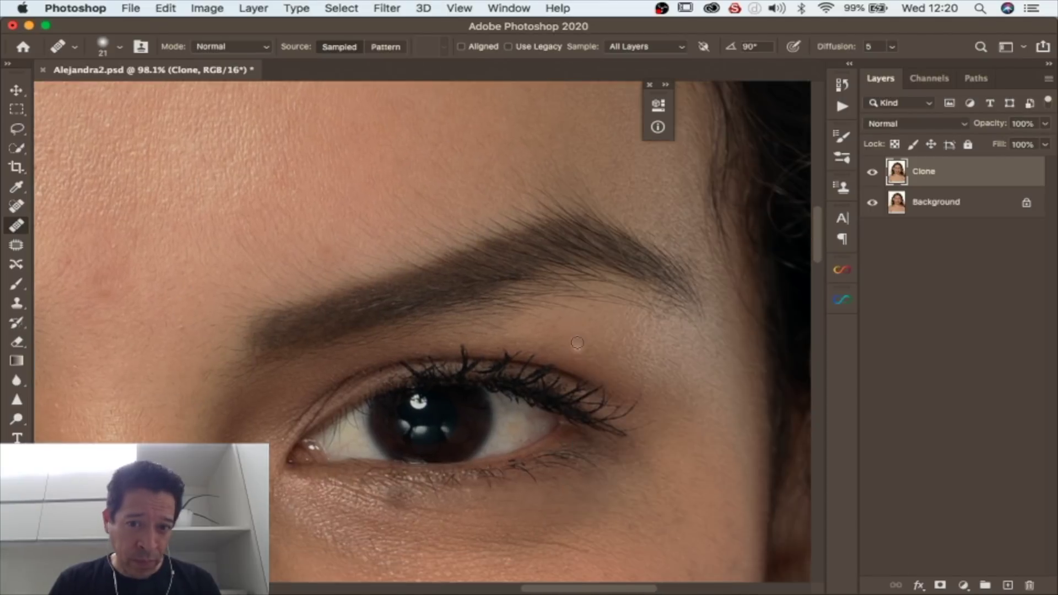
pyautogui.scroll(-1, 568, 310)
pyautogui.click(149, 299)
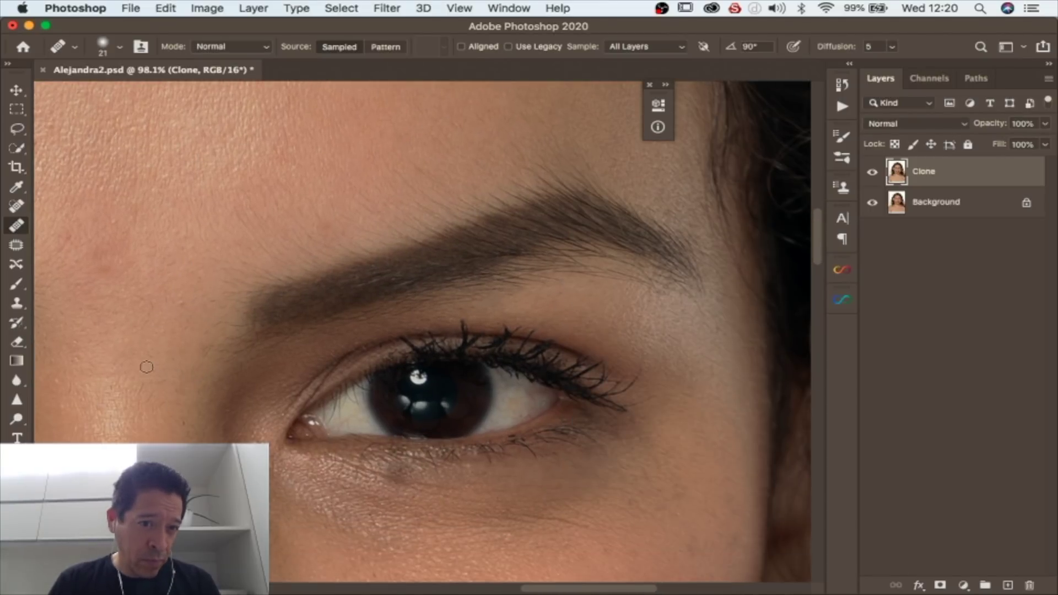
# - Heal the fine spots along the side of the nose and on the cheek below the eye
pyautogui.scroll(-6, 182, 350)
pyautogui.hscroll(-5, 220, 314)
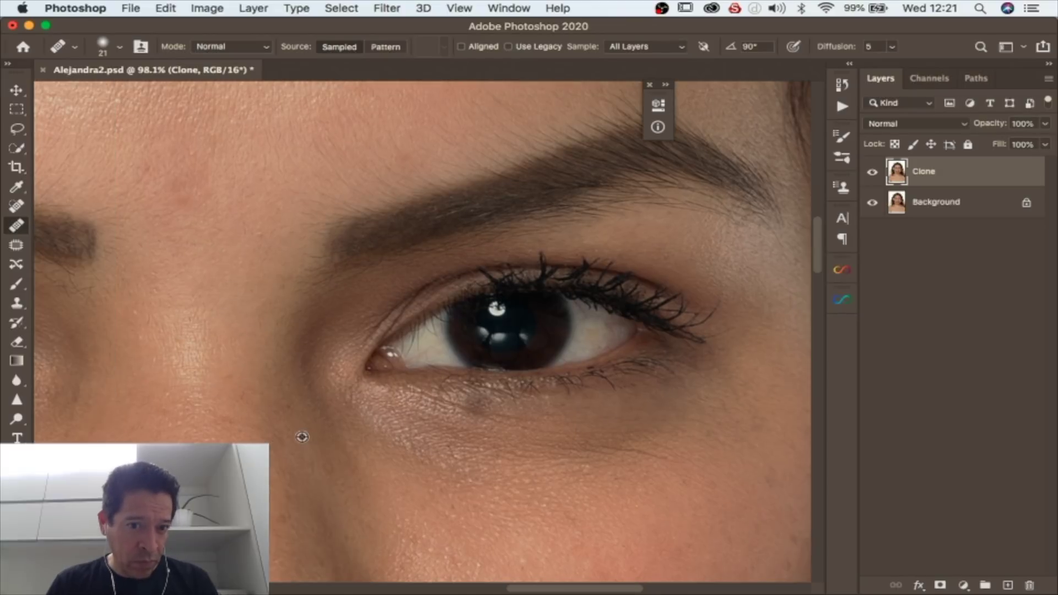
pyautogui.scroll(-8, 272, 447)
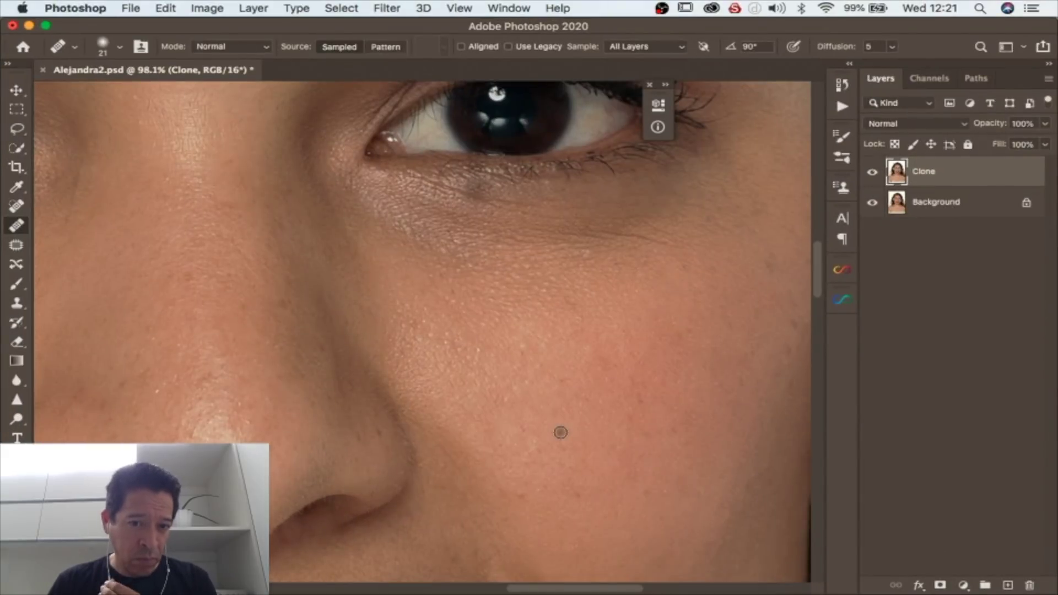
pyautogui.scroll(-2, 617, 378)
pyautogui.click(615, 387)
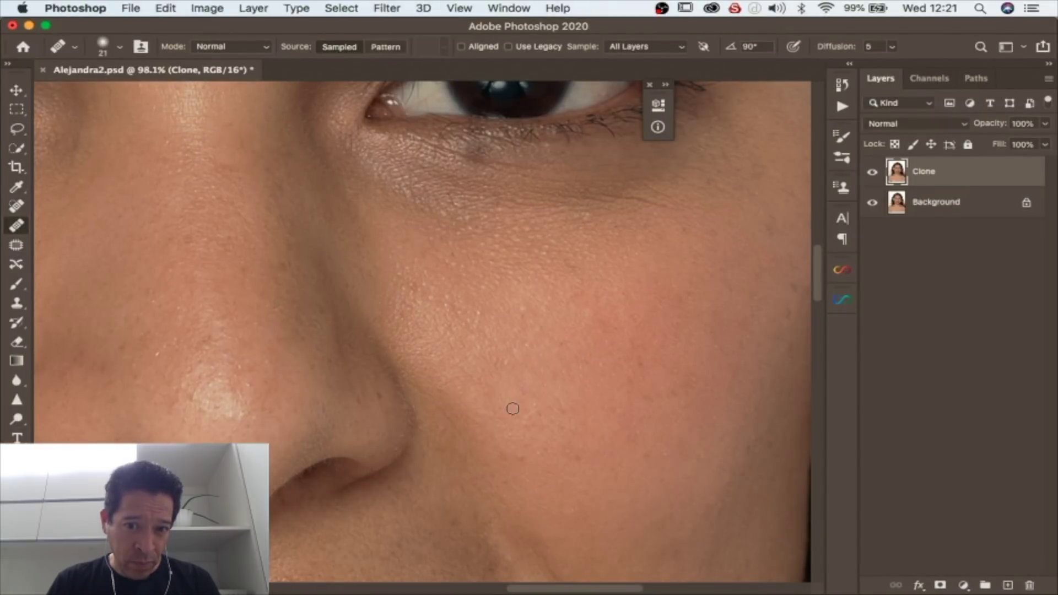
# - Zoom out to the whole face and toggle the Clone layer's visibility to compare the retouching with the original
pyautogui.press('z')
pyautogui.moveTo(665, 317)
pyautogui.mouseDown()
pyautogui.moveTo(569, 308)
pyautogui.moveTo(606, 303)
pyautogui.mouseUp()
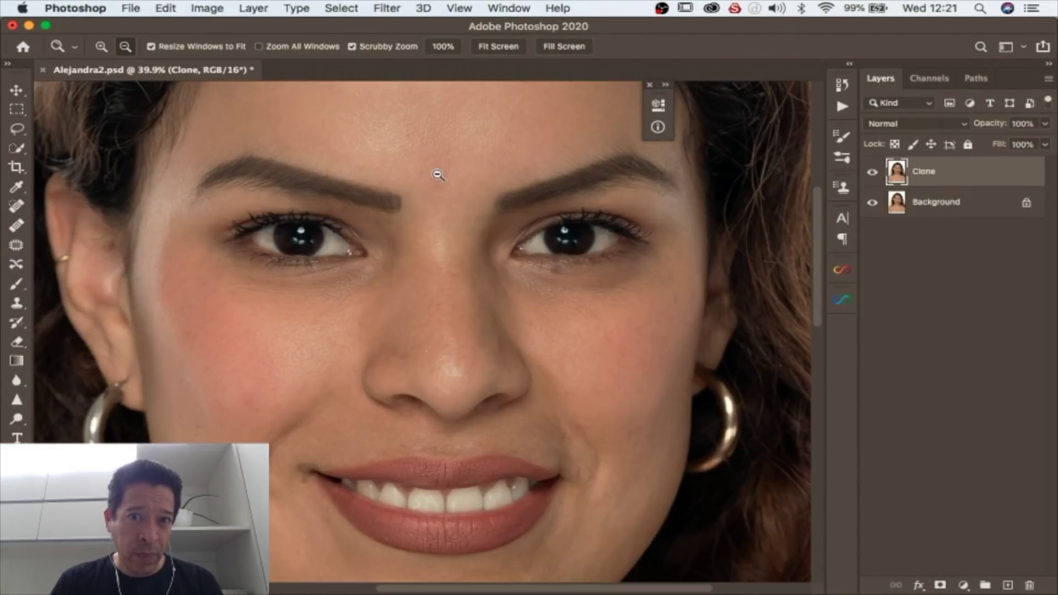
pyautogui.scroll(5, 385, 292)
pyautogui.scroll(-4, 381, 298)
pyautogui.click(874, 173)
pyautogui.click(874, 173)
pyautogui.scroll(6, 270, 410)
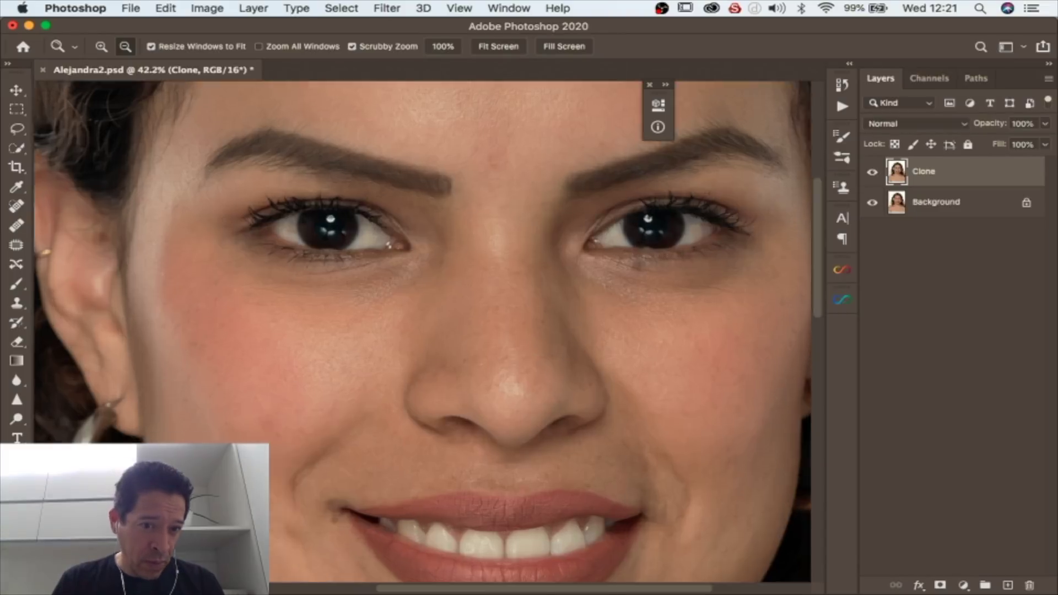
# - Heal the small blemish on the cheek beside the corner of the mouth with the 21 px Healing Brush
pyautogui.press('j')
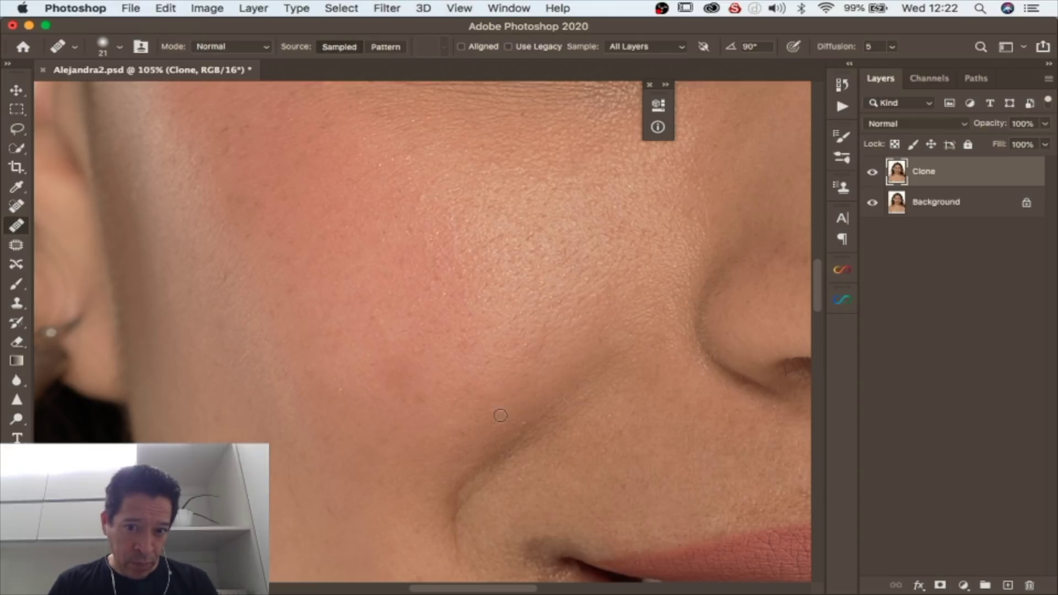
pyautogui.scroll(-5, 379, 334)
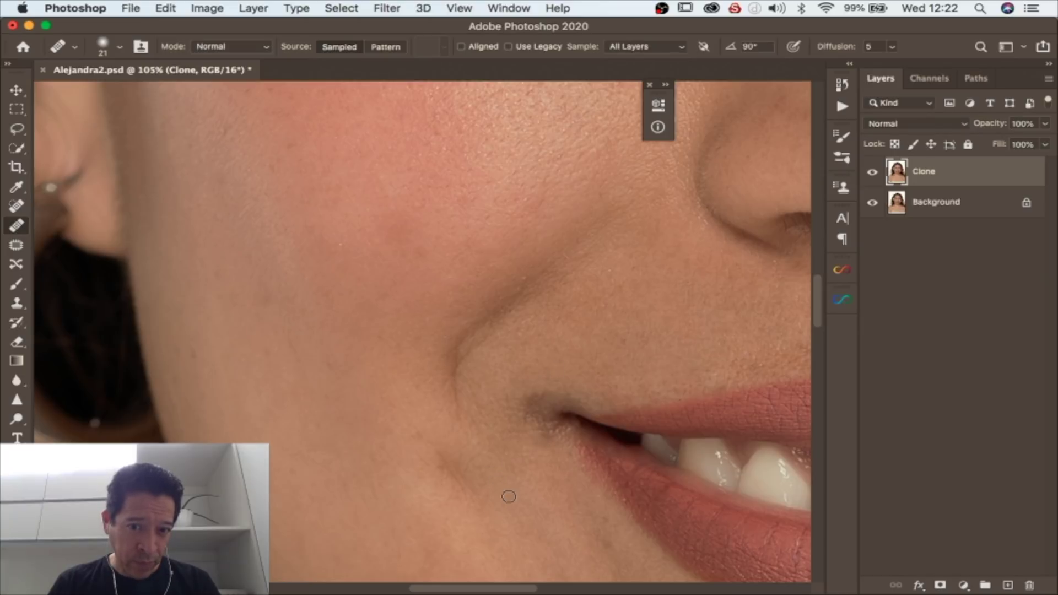
pyautogui.scroll(-3, 509, 495)
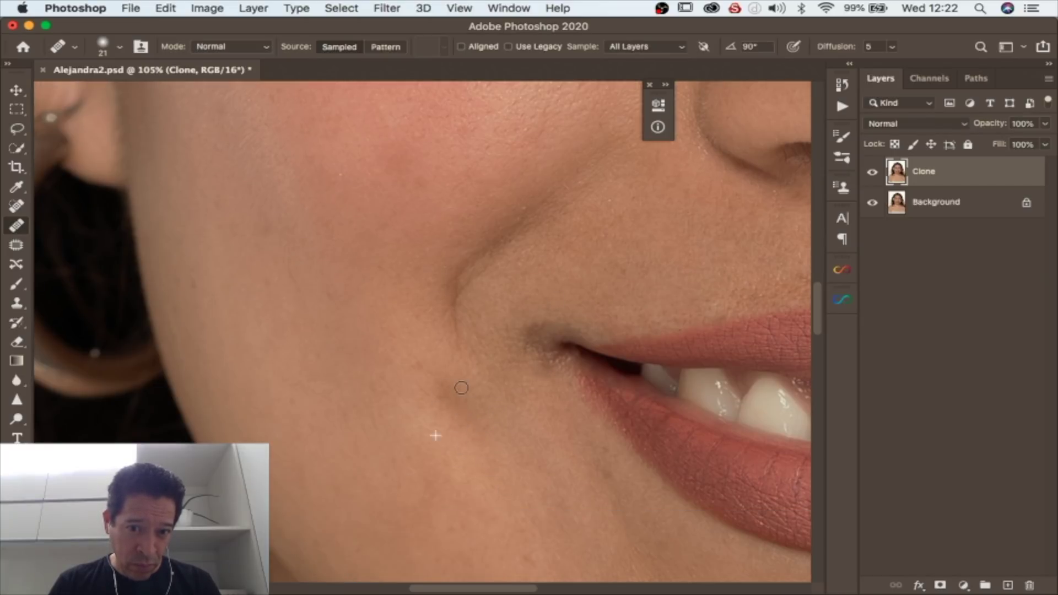
pyautogui.press('z')
pyautogui.moveTo(531, 418); pyautogui.dragTo(477, 402)
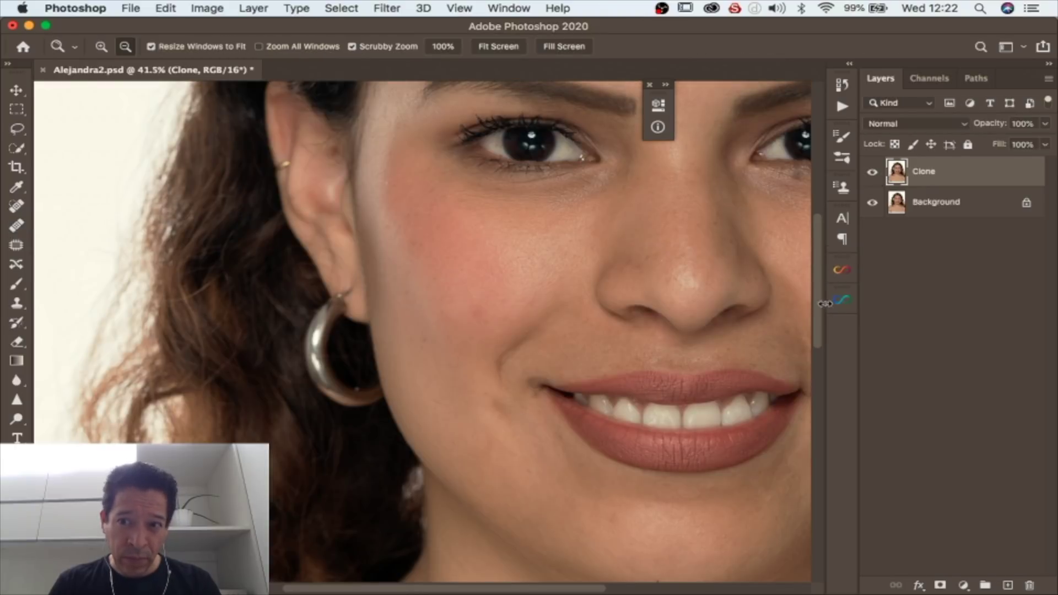
pyautogui.hotkey('ctrl', 'Up')
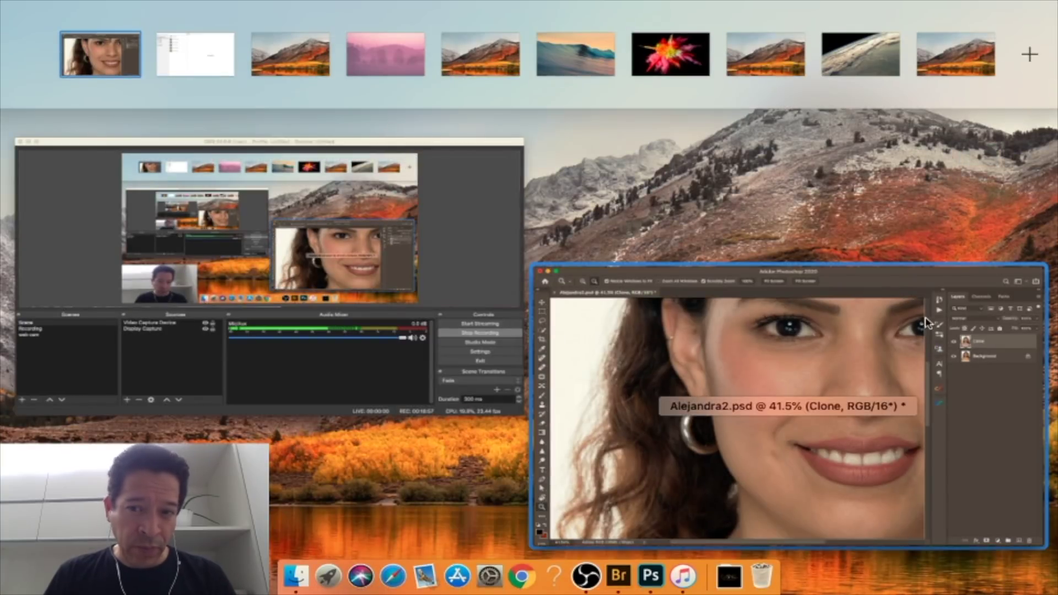
pyautogui.click(715, 388)
# - Enlarge the Healing Brush to 45 px and heal the dark spot under the eye with texture sampled from the skin just beside it
pyautogui.scroll(4, 732, 388)
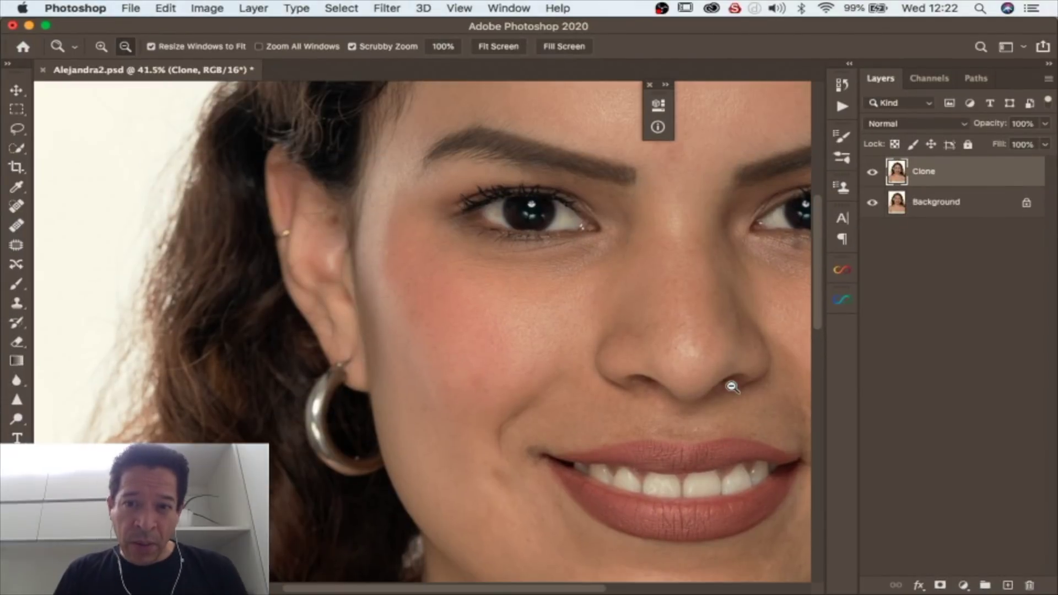
pyautogui.moveTo(742, 373); pyautogui.dragTo(702, 358)
pyautogui.moveTo(400, 316); pyautogui.dragTo(458, 296)
pyautogui.moveTo(526, 285); pyautogui.dragTo(567, 286)
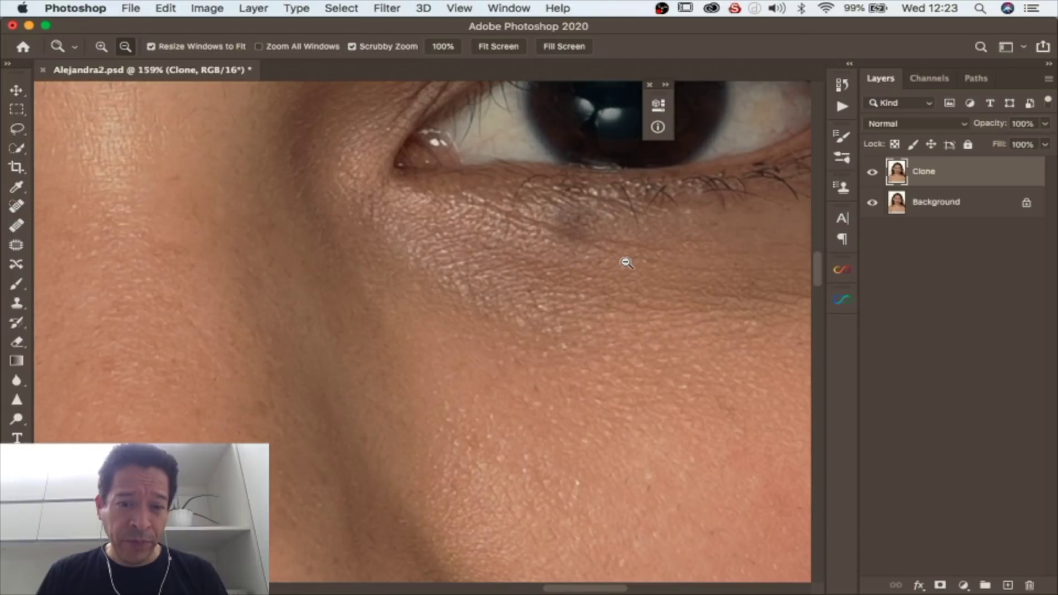
pyautogui.press('j')
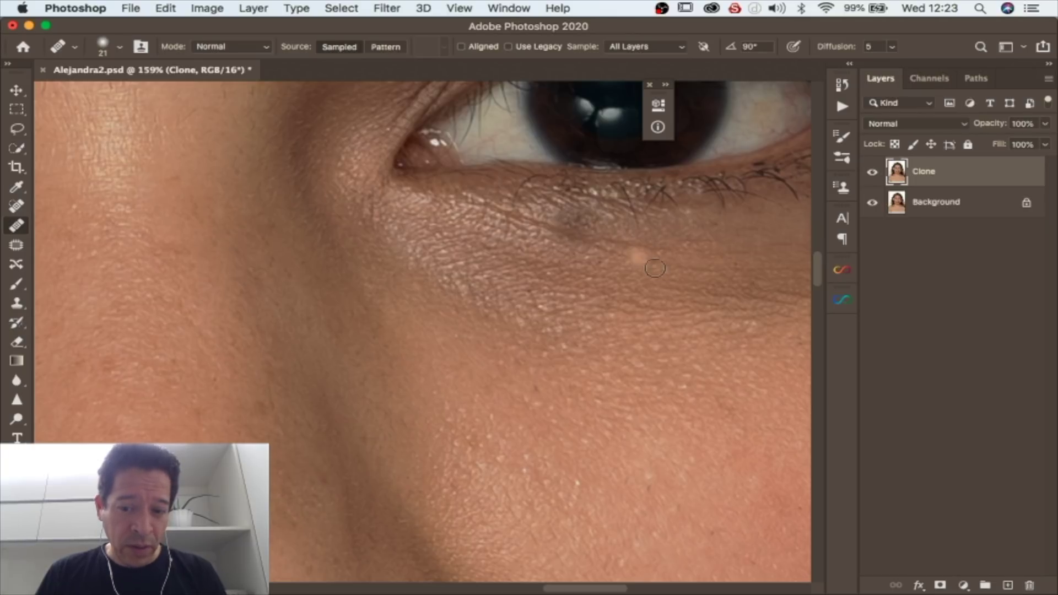
pyautogui.press(']')
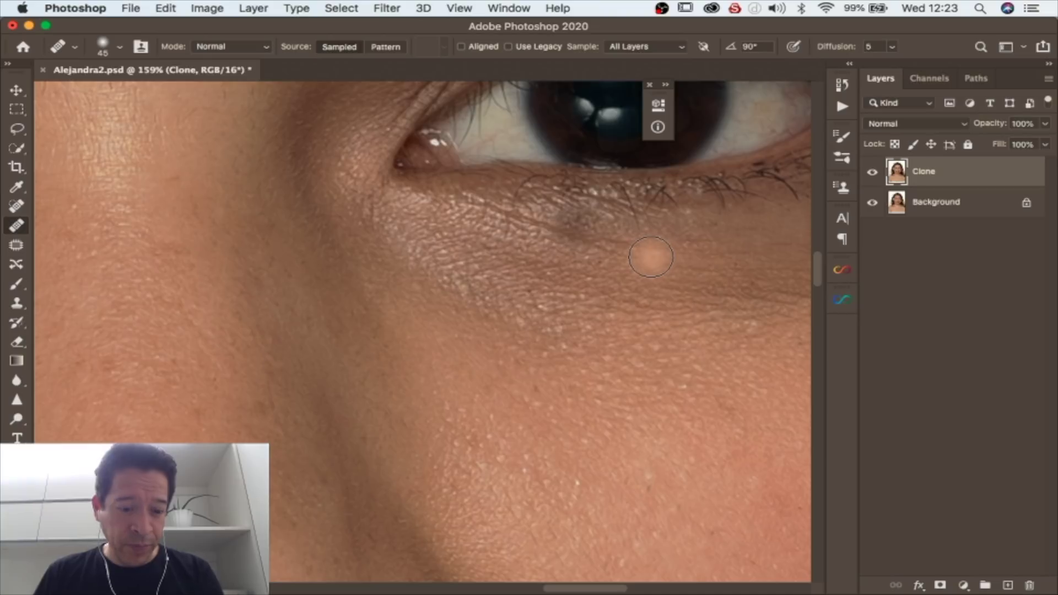
pyautogui.keyDown('alt'); pyautogui.click(651, 257); pyautogui.keyUp('alt')
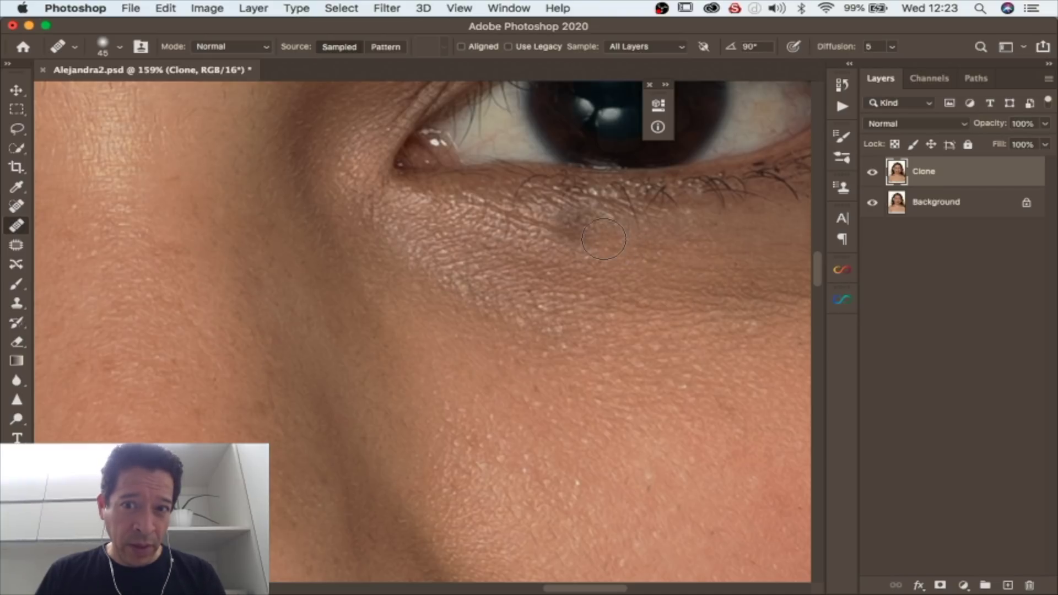
pyautogui.click(579, 225)
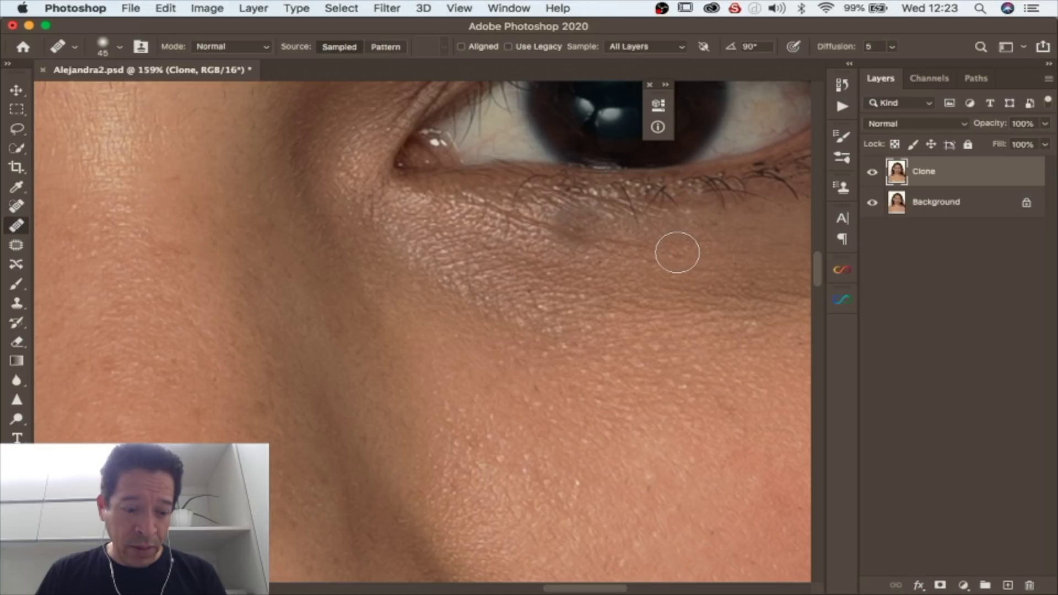
# - Resample cleaner skin farther out under the same eye, brush over the dark spot toward the inner corner, and return to the whole-face view
pyautogui.keyDown('alt'); pyautogui.click(714, 254); pyautogui.keyUp('alt')
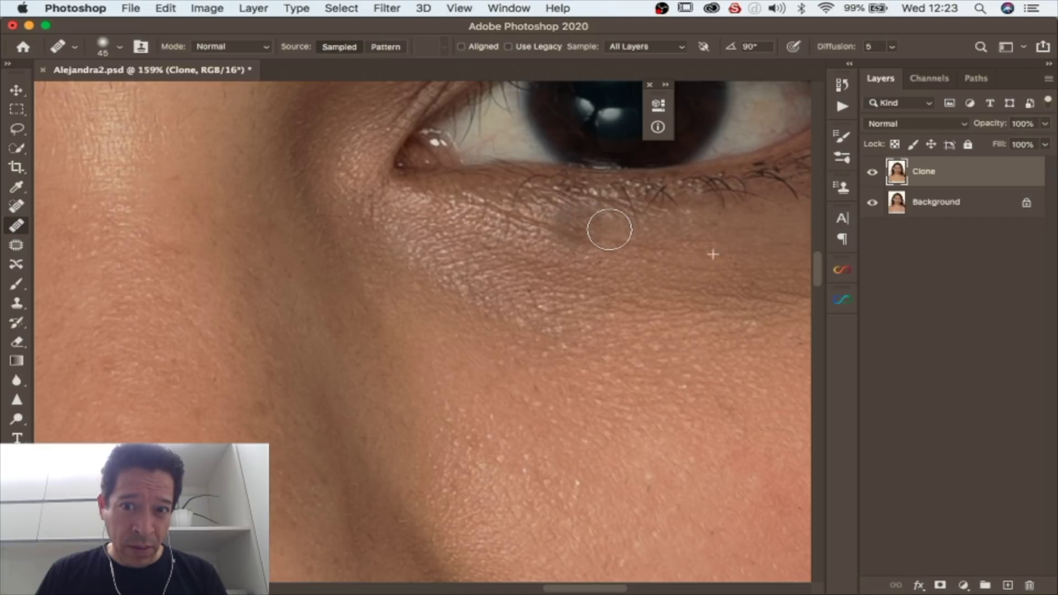
pyautogui.moveTo(605, 228); pyautogui.dragTo(534, 224)
pyautogui.press('z')
pyautogui.moveTo(672, 288); pyautogui.dragTo(419, 289)
pyautogui.keyDown('alt'); pyautogui.click(706, 298); pyautogui.keyUp('alt')
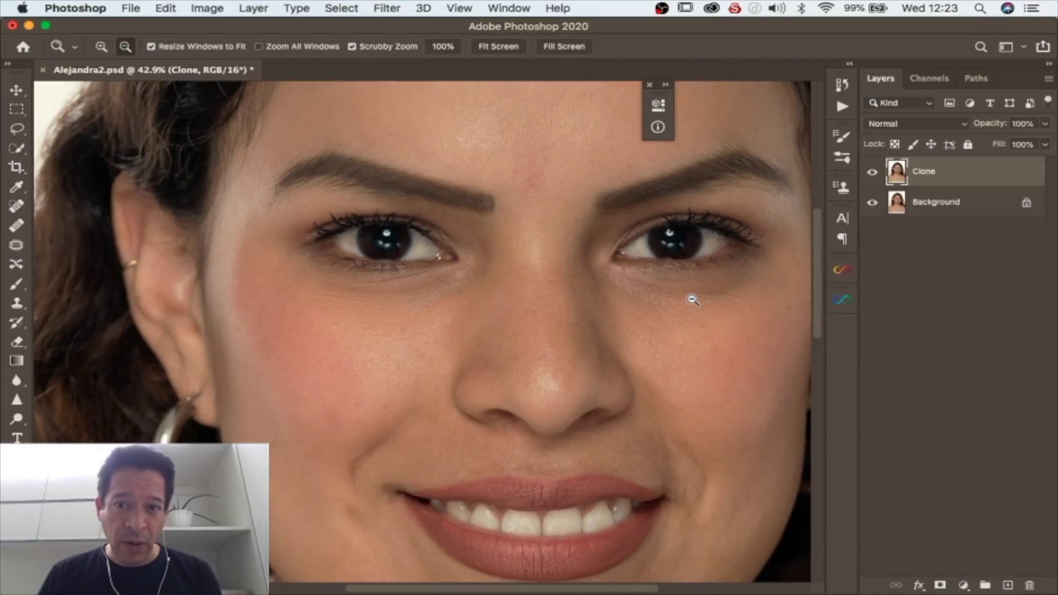